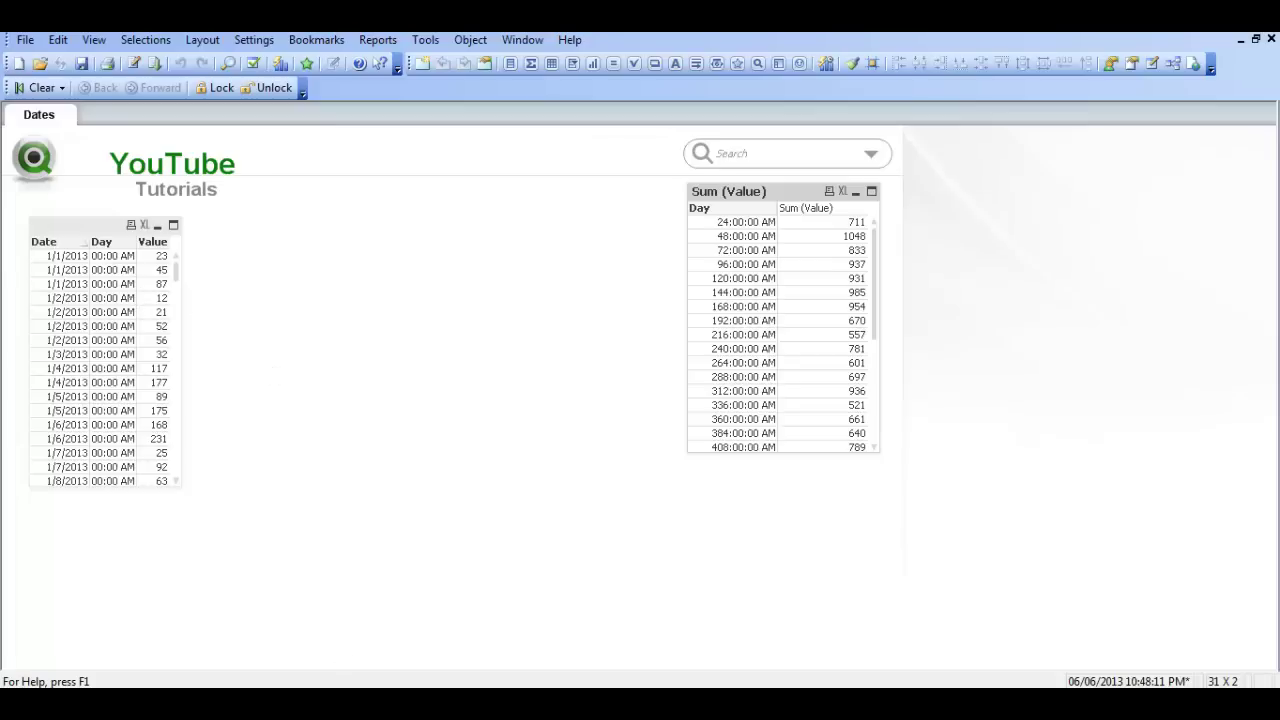
Change Day to weekday(Day) as Day in the Last Week script and reload the data.
{"action": "left_click", "coordinate": [455, 615]}
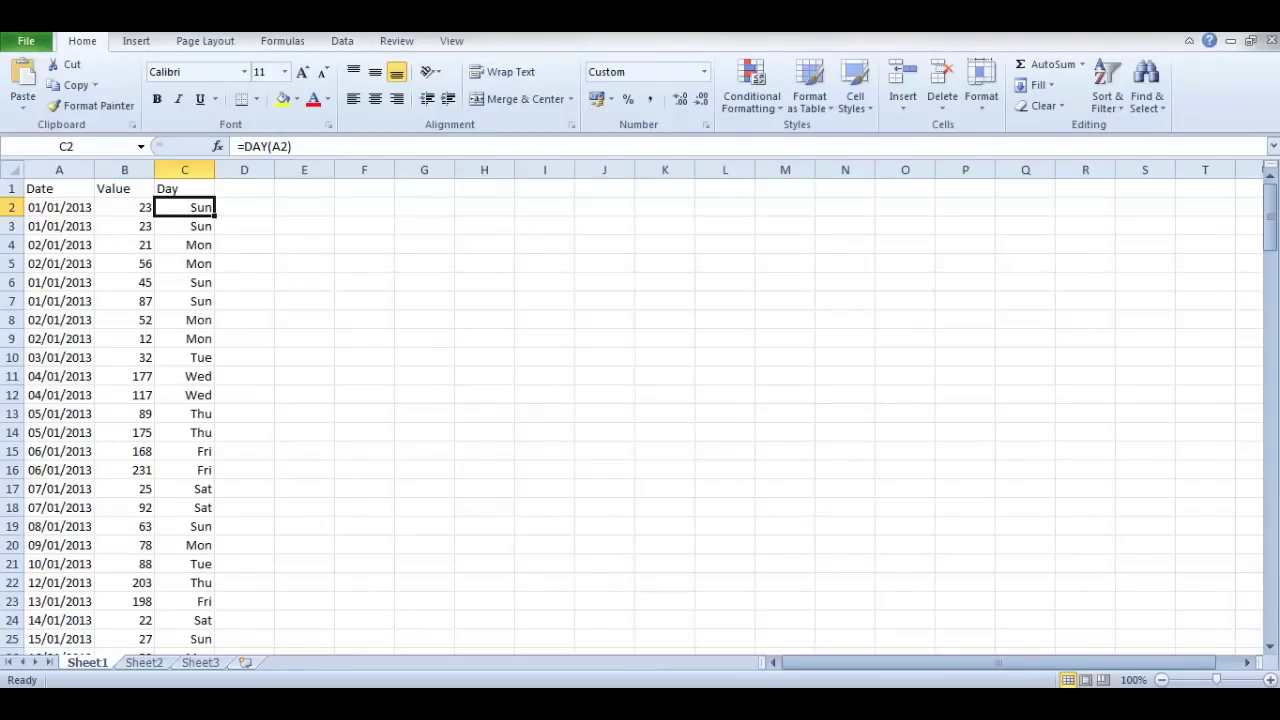
{"action": "key", "text": "alt+Tab"}
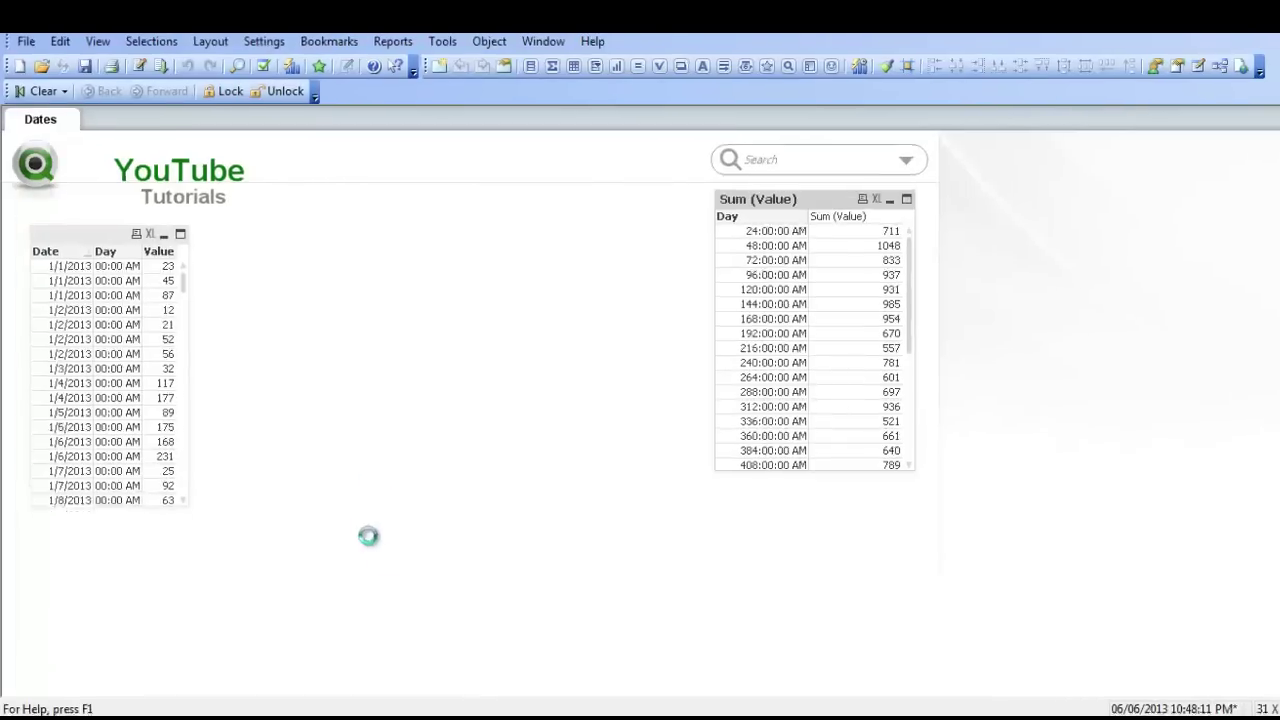
{"action": "key", "text": "ctrl+e"}
{"action": "left_click", "coordinate": [205, 254]}
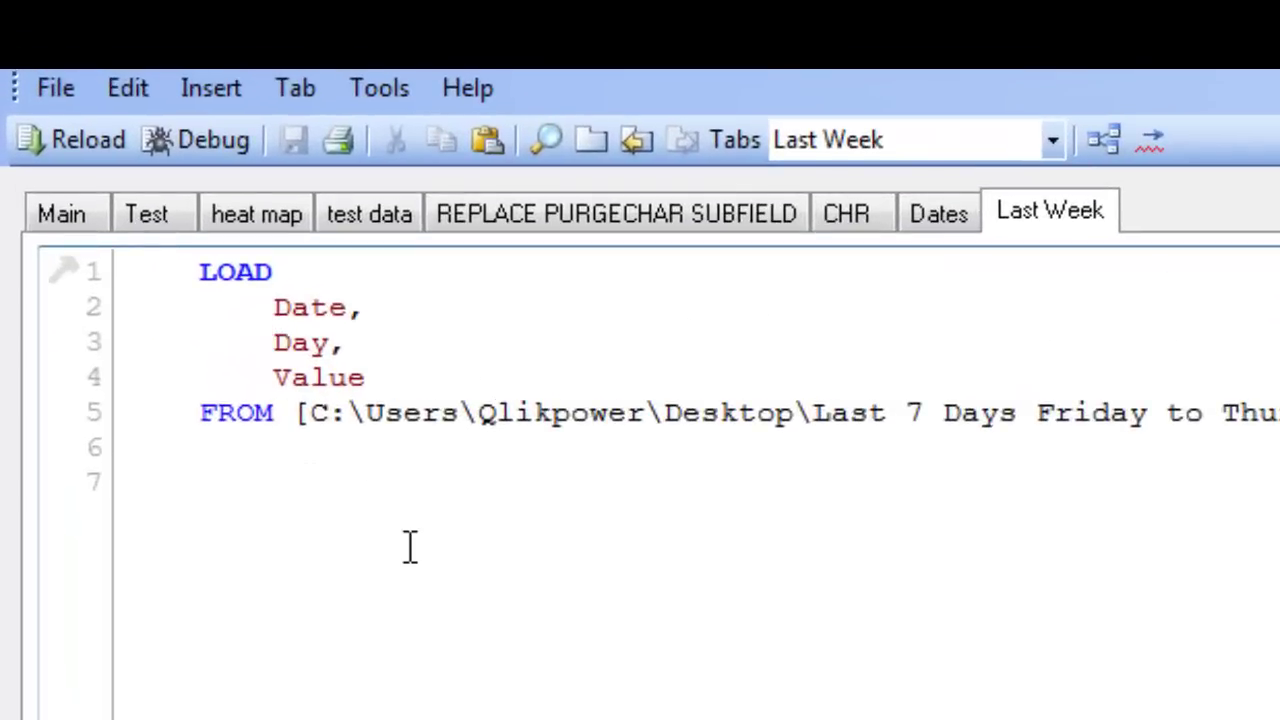
{"action": "type", "text": "weekday"}
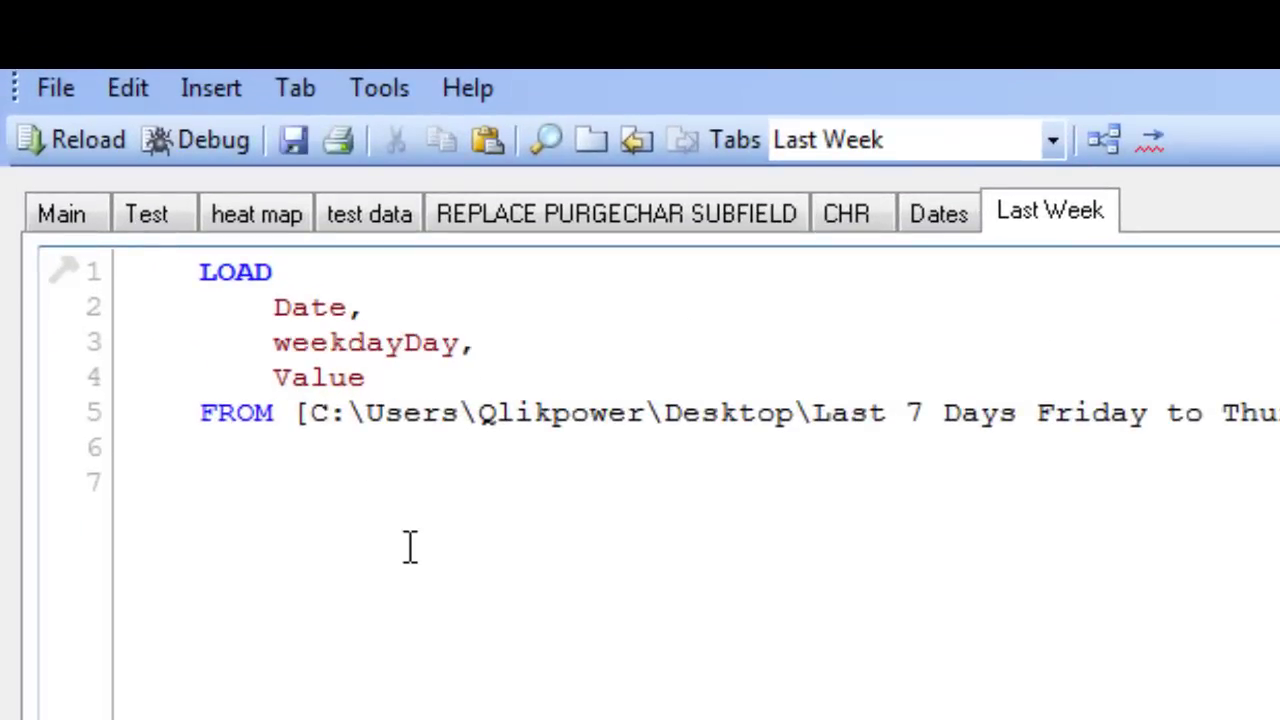
{"action": "type", "text": "("}
{"action": "key", "text": "Right"}
{"action": "key", "text": "Right"}
{"action": "key", "text": "Right"}
{"action": "key", "text": "Right"}
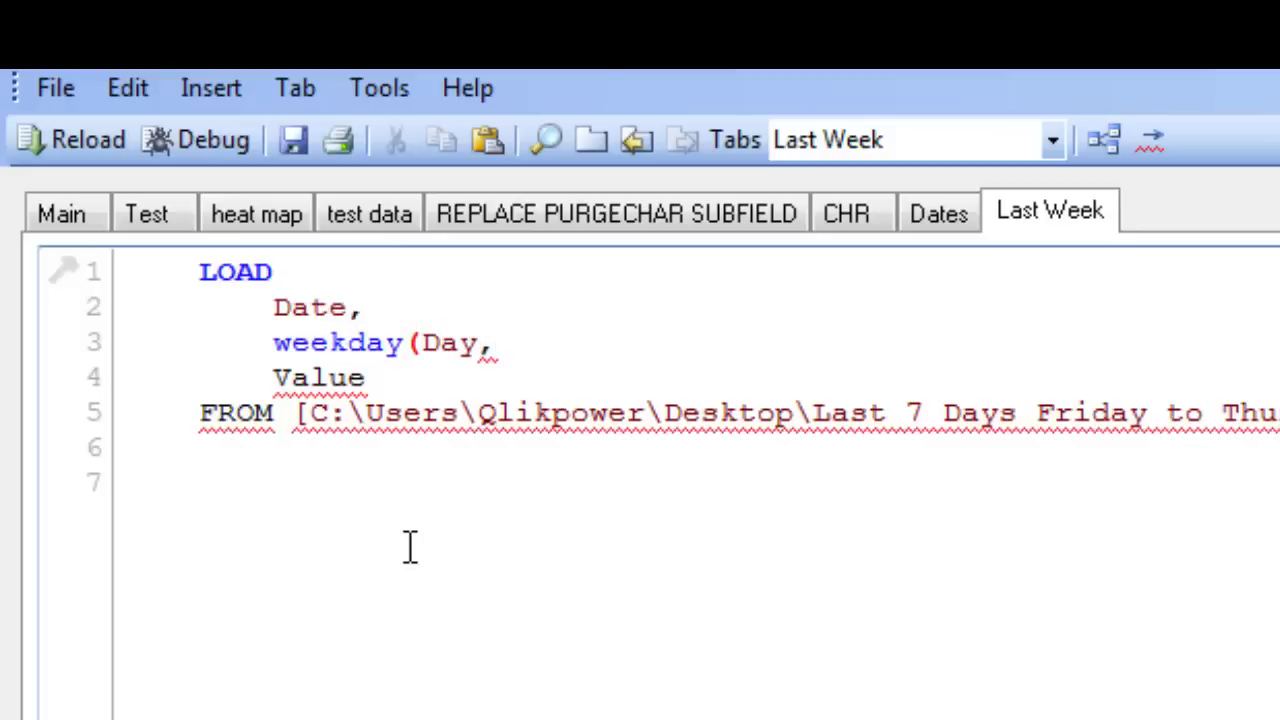
{"action": "type", "text": ") as Day"}
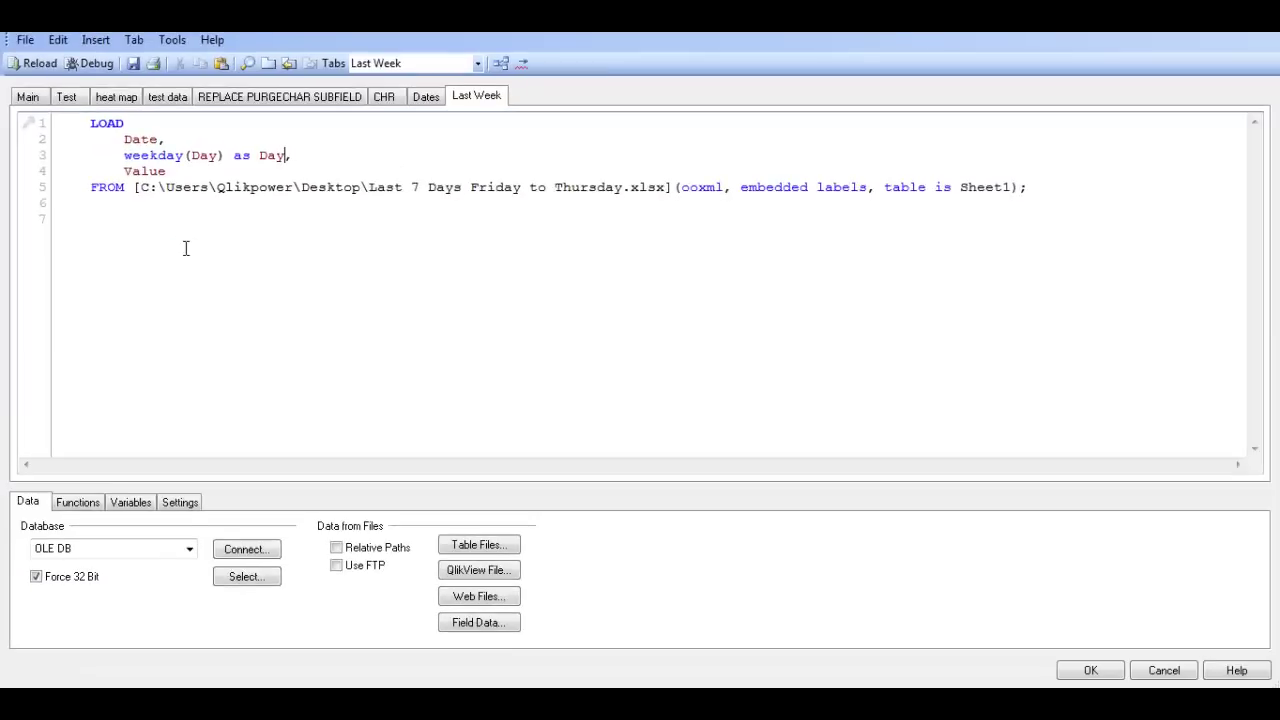
{"action": "key", "text": "ctrl+r"}
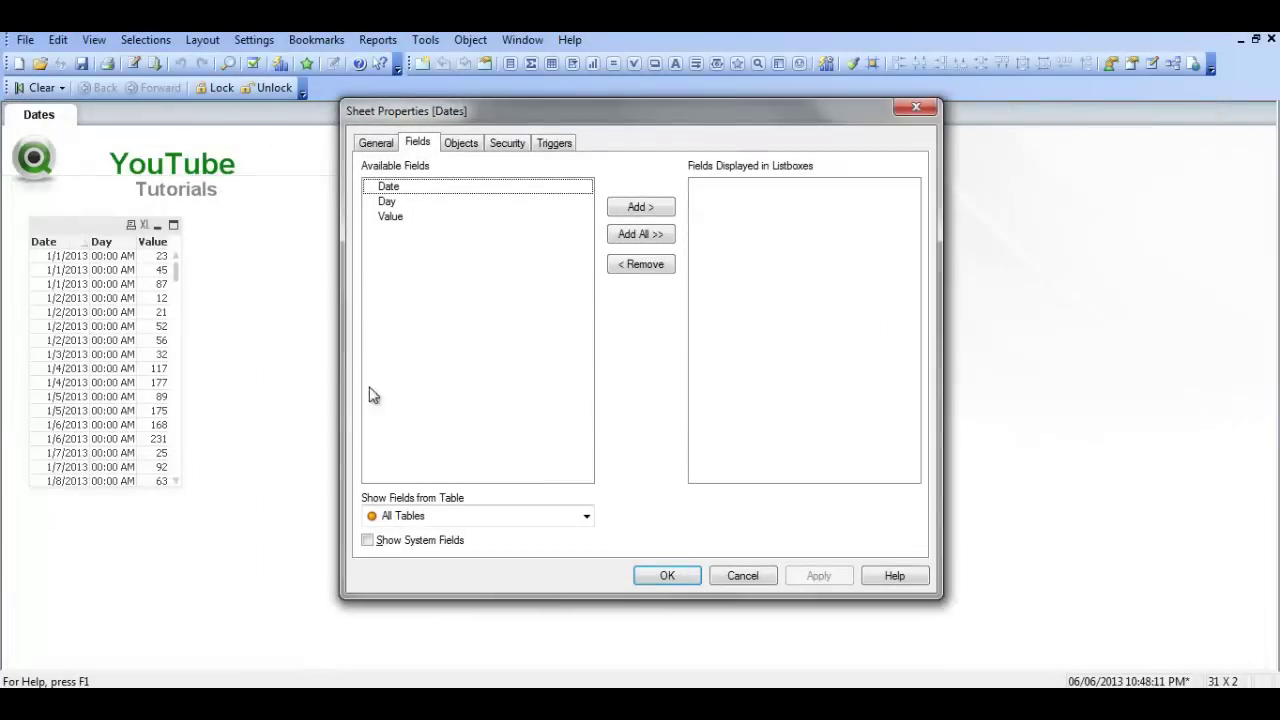
{"action": "left_click", "coordinate": [656, 577]}
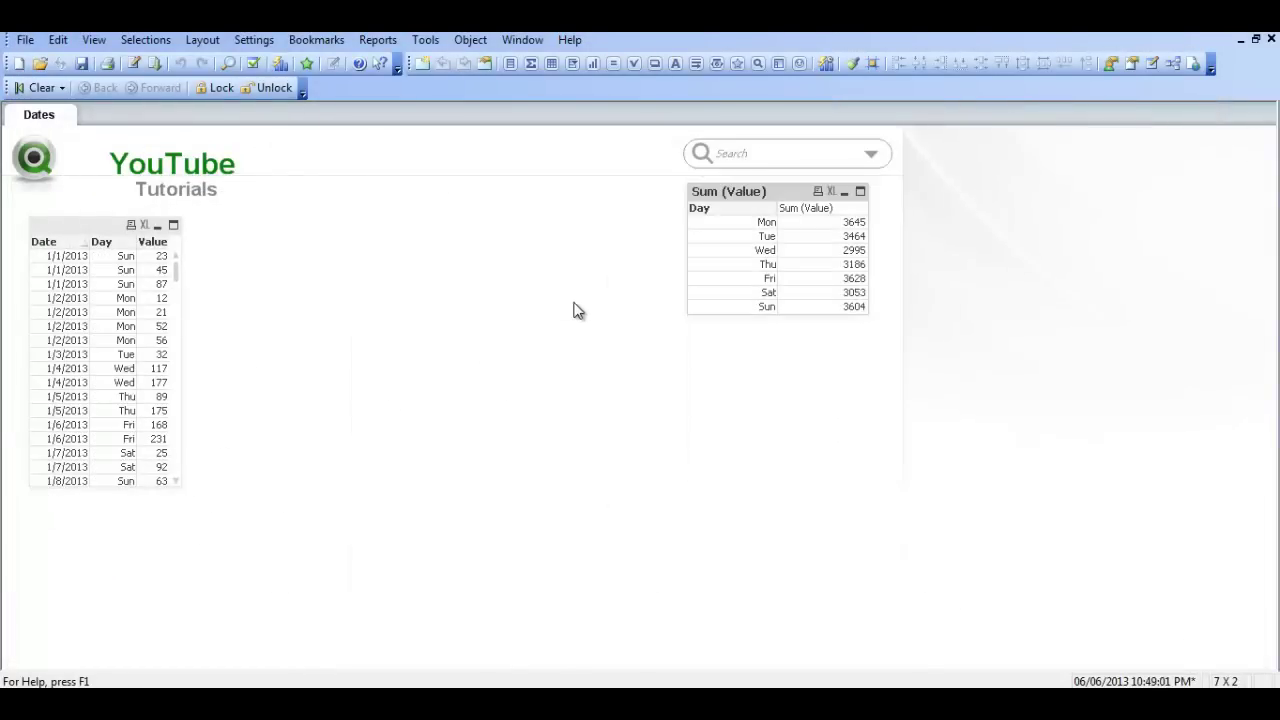
Create a new text object and insert Sum (Value) into its expression.
{"action": "left_click", "coordinate": [673, 65]}
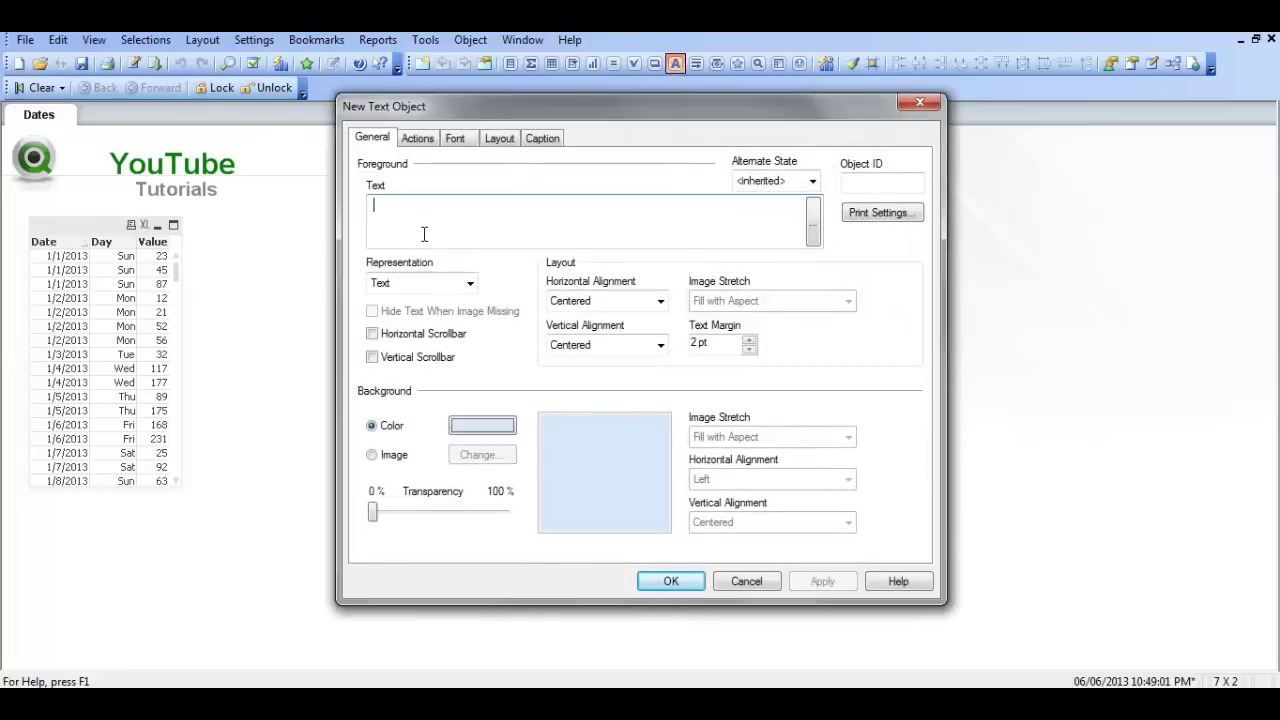
{"action": "left_click", "coordinate": [812, 225]}
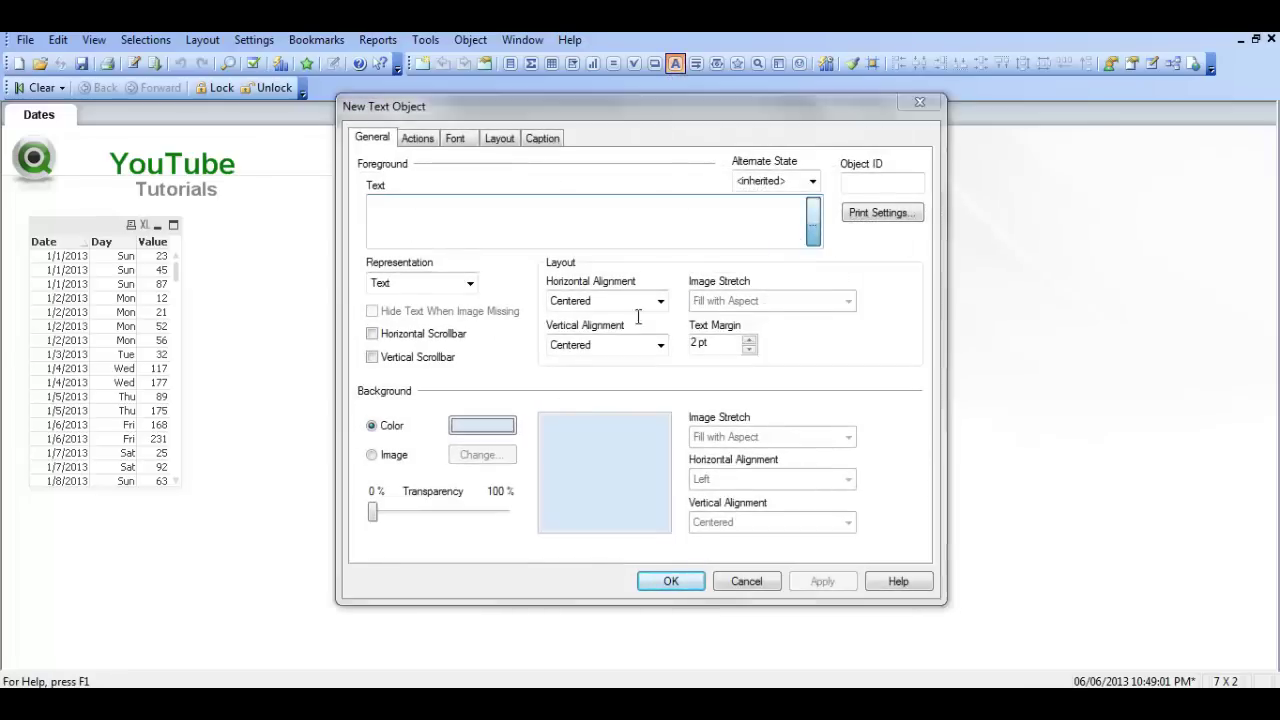
{"action": "left_click", "coordinate": [160, 556]}
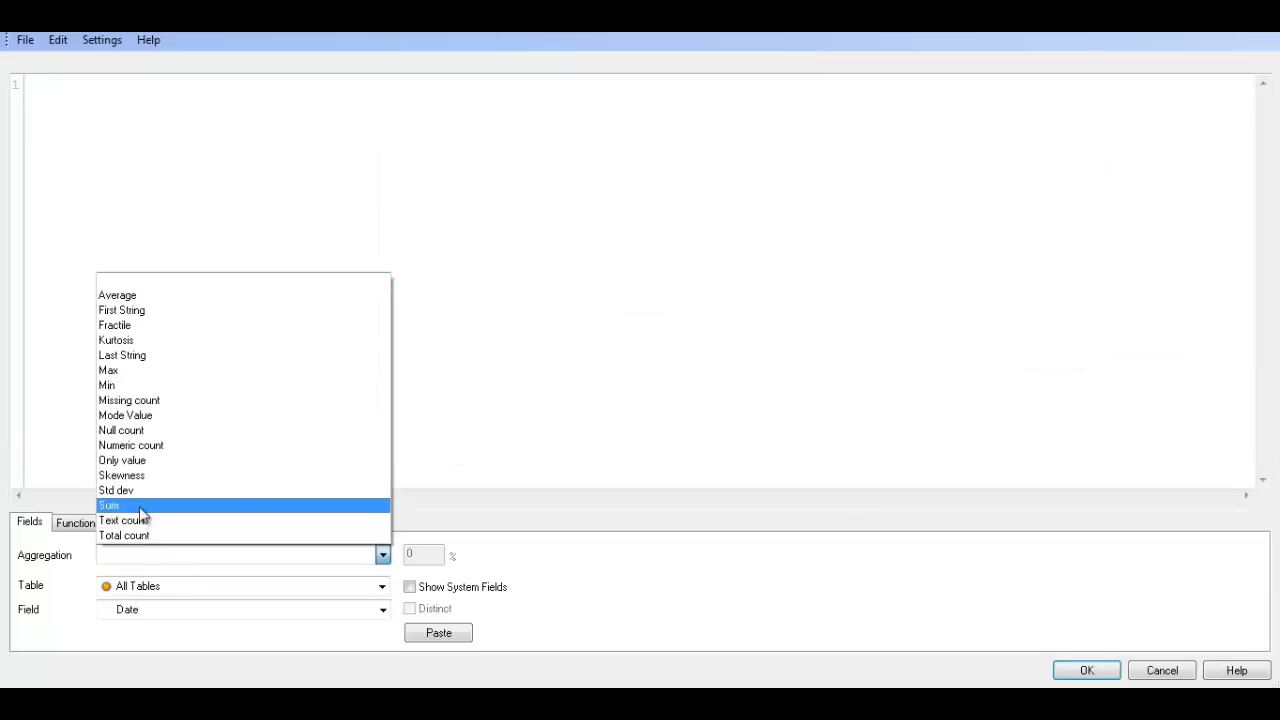
{"action": "left_click", "coordinate": [140, 505]}
{"action": "left_click", "coordinate": [152, 606]}
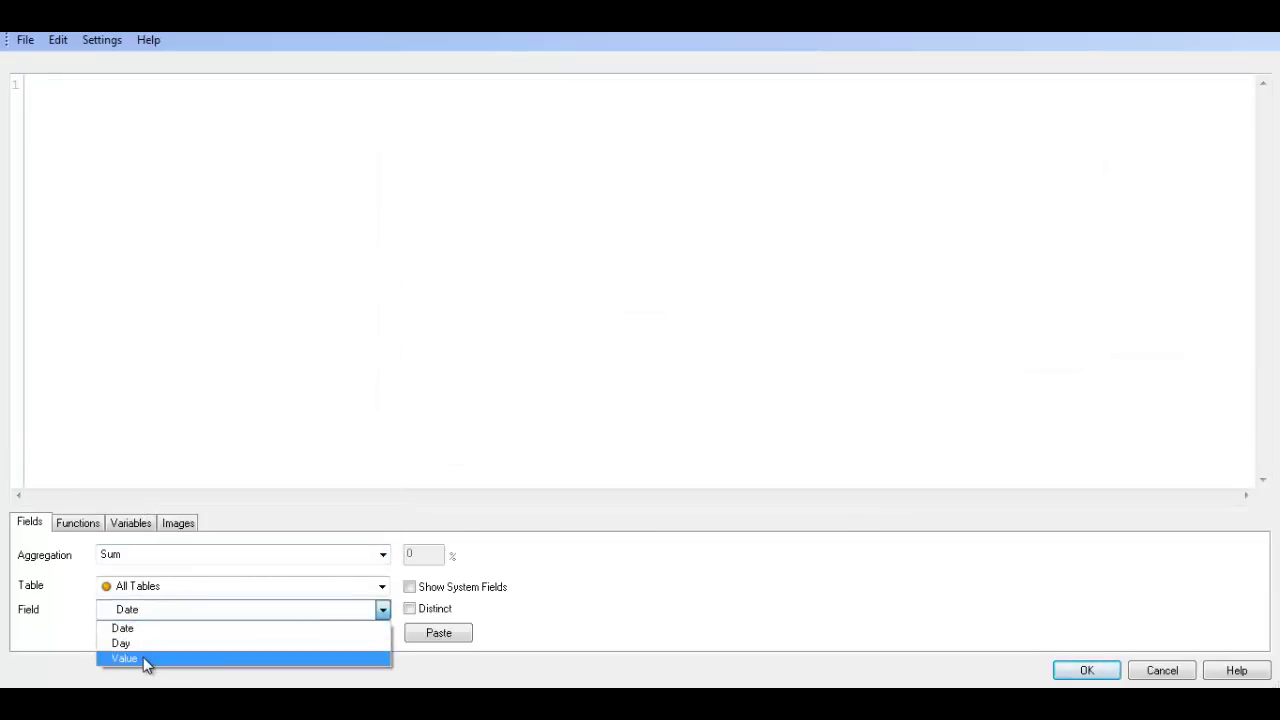
{"action": "left_click", "coordinate": [143, 660]}
{"action": "left_click", "coordinate": [437, 634]}
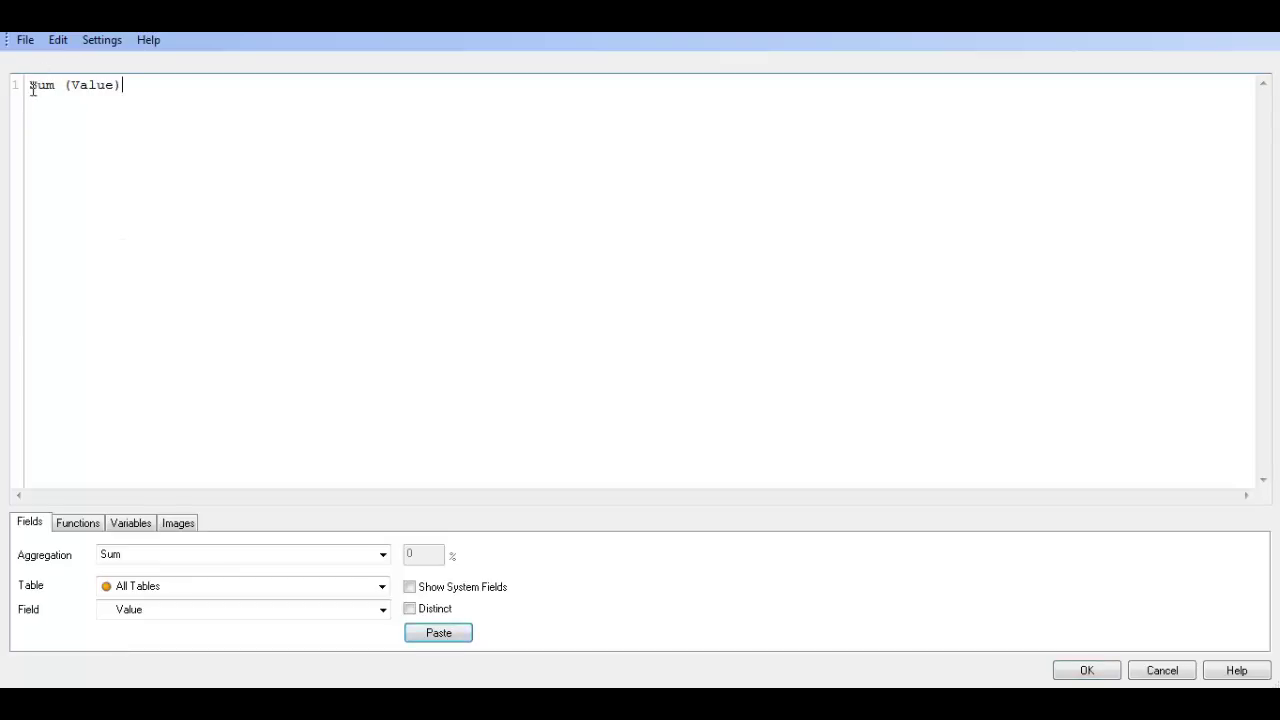
Turn the expression into =Sum({<Day={'Mon'}>}Value) to restrict the sum to Monday.
{"action": "type", "text": "="}
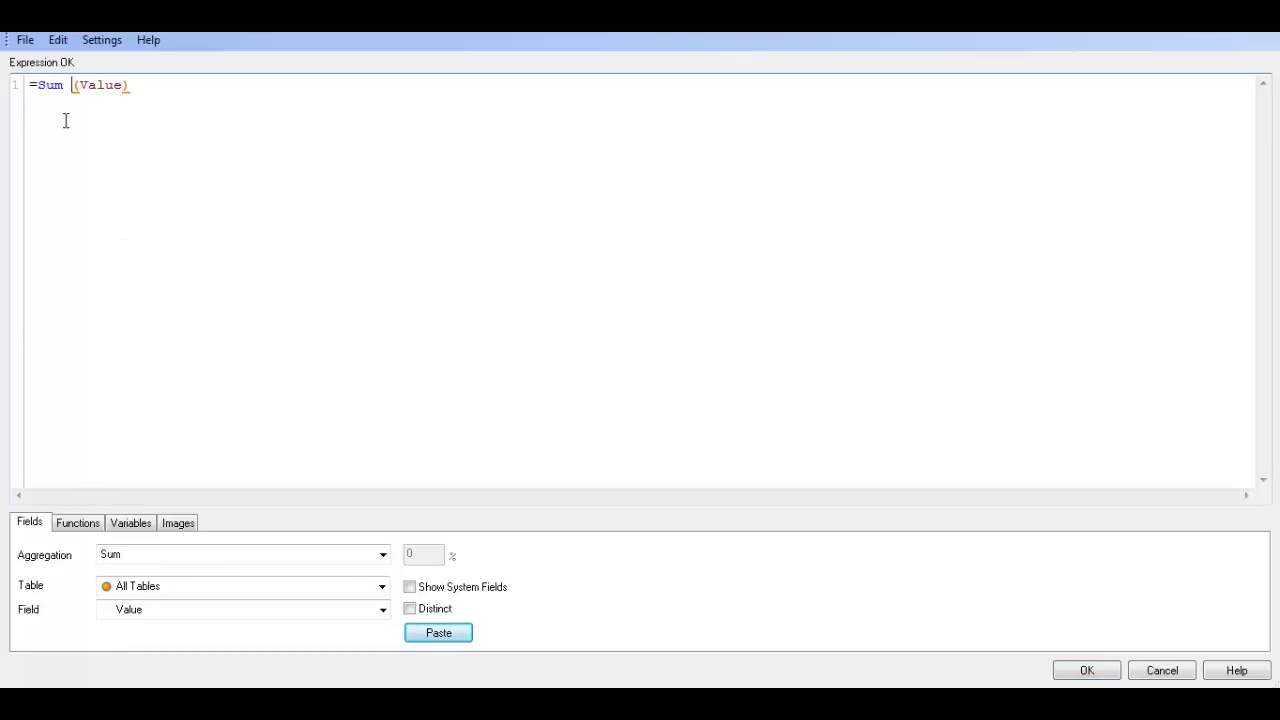
{"action": "left_click", "coordinate": [76, 85]}
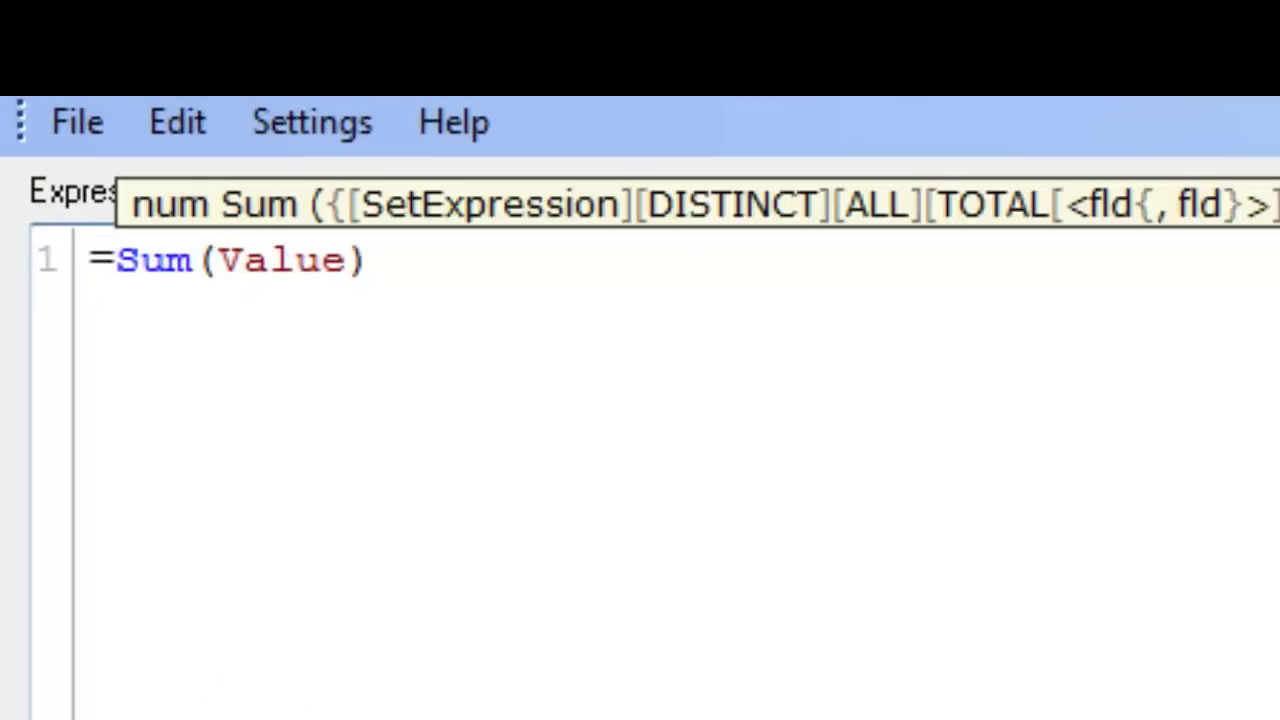
{"action": "type", "text": "{}"}
{"action": "key", "text": "Left"}
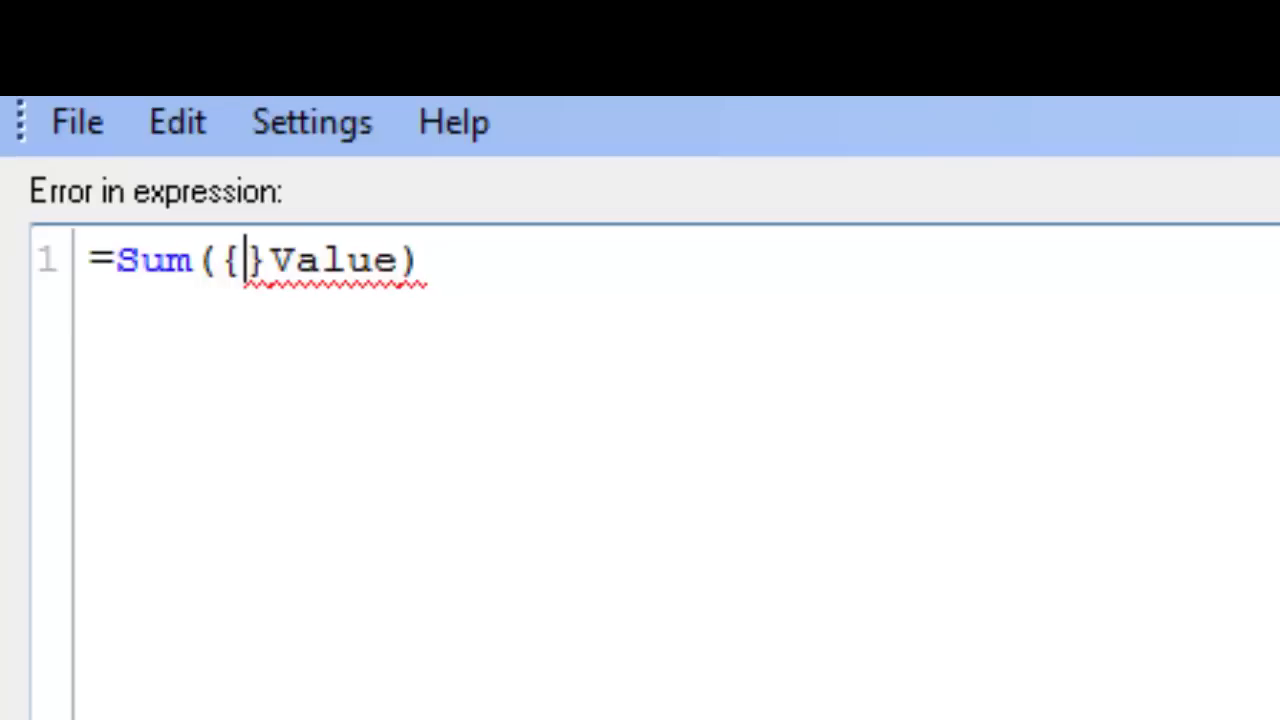
{"action": "type", "text": "<>"}
{"action": "key", "text": "Left"}
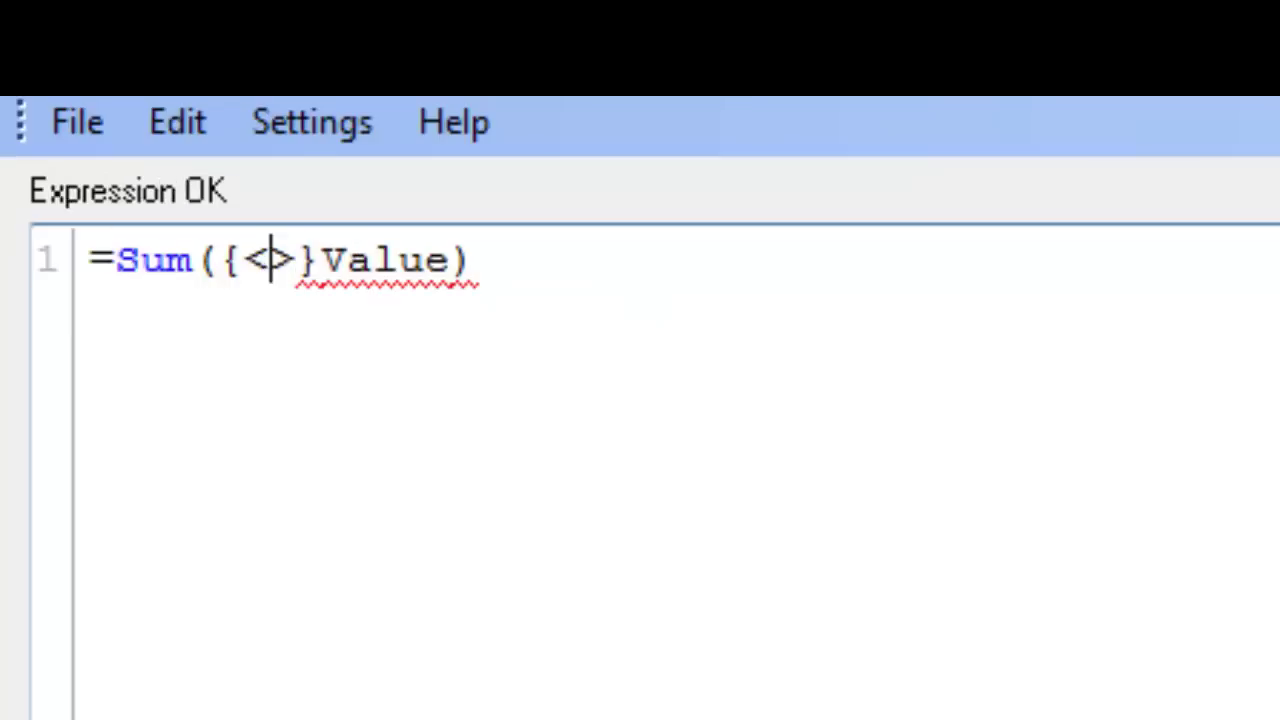
{"action": "type", "text": "Day"}
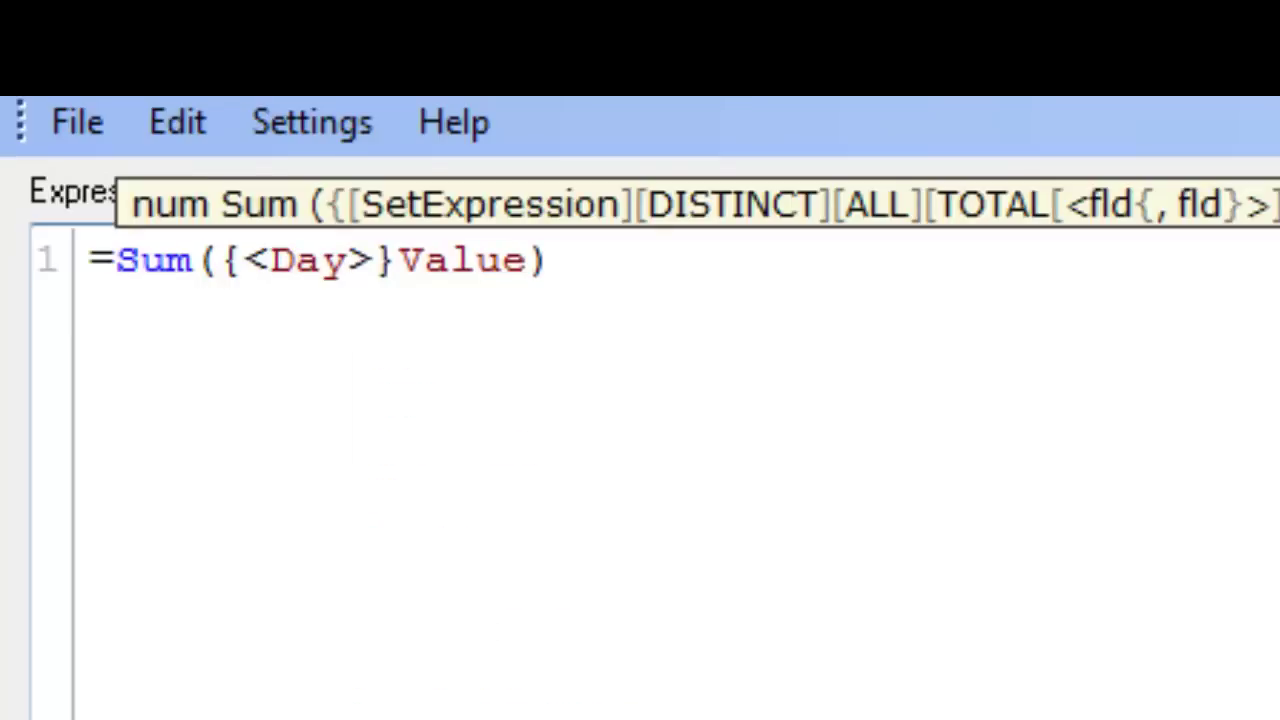
{"action": "type", "text": "={}"}
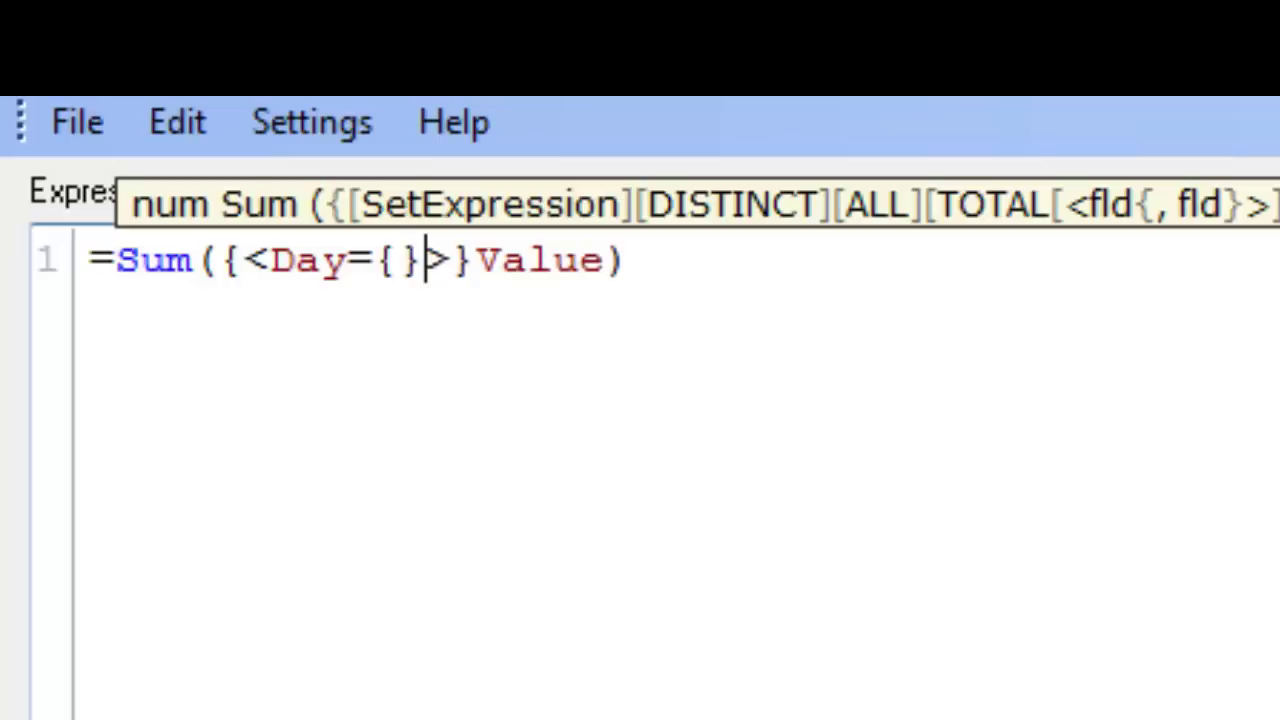
{"action": "key", "text": "Left"}
{"action": "type", "text": "''"}
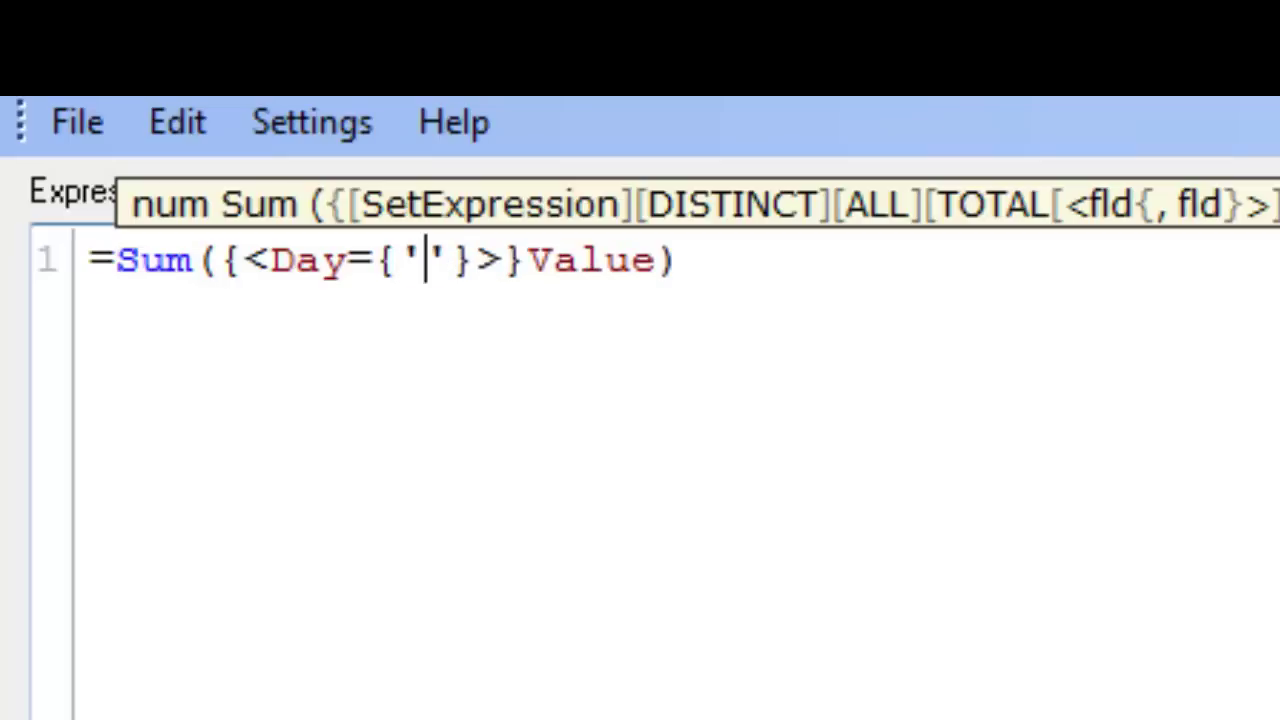
{"action": "key", "text": "Left"}
{"action": "type", "text": "M"}
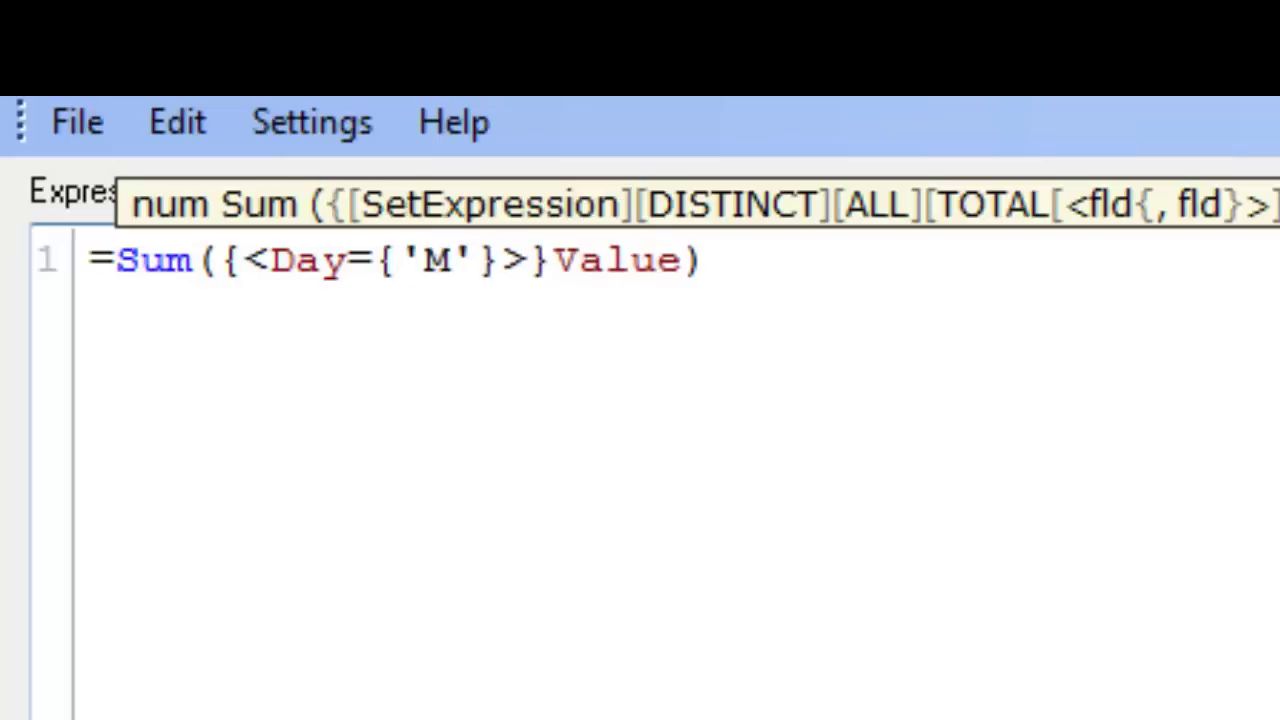
{"action": "type", "text": "on"}
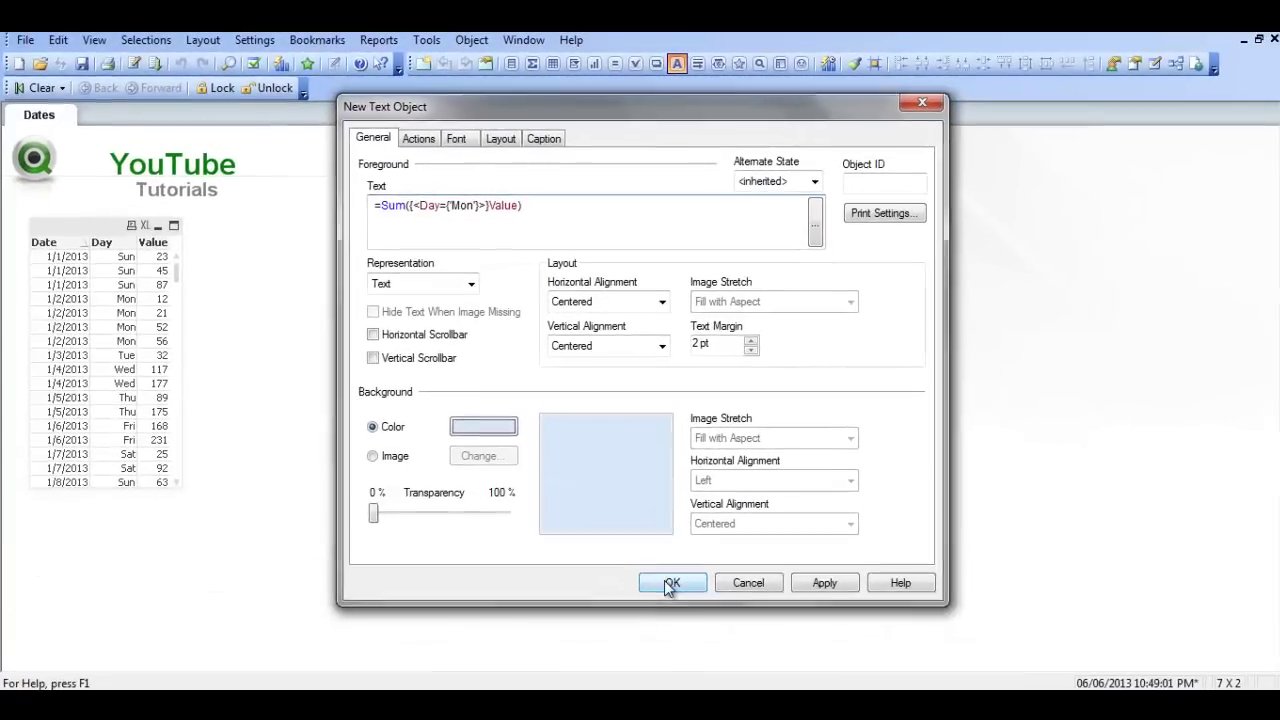
Create the 3645 text object, place it beside the Sum (Value) table, and copy it rightward.
{"action": "left_click", "coordinate": [668, 584]}
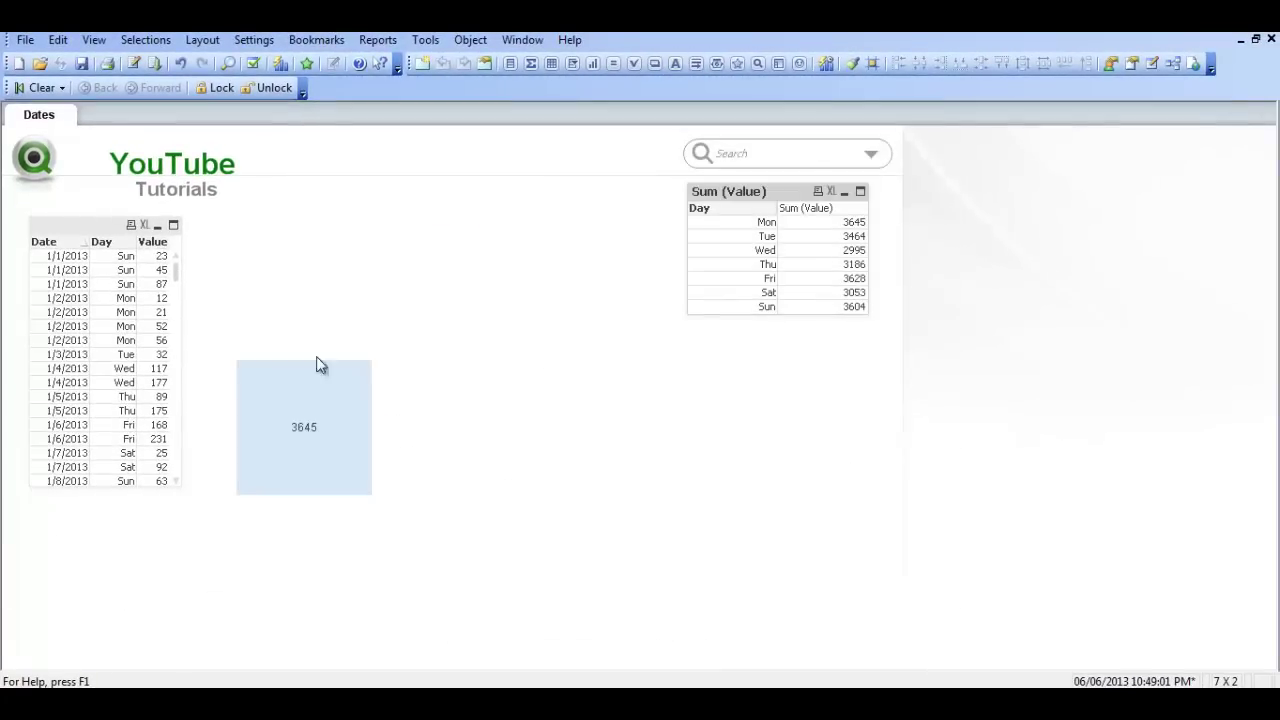
{"action": "left_click_drag", "start_coordinate": [285, 377], "coordinate": [436, 222]}
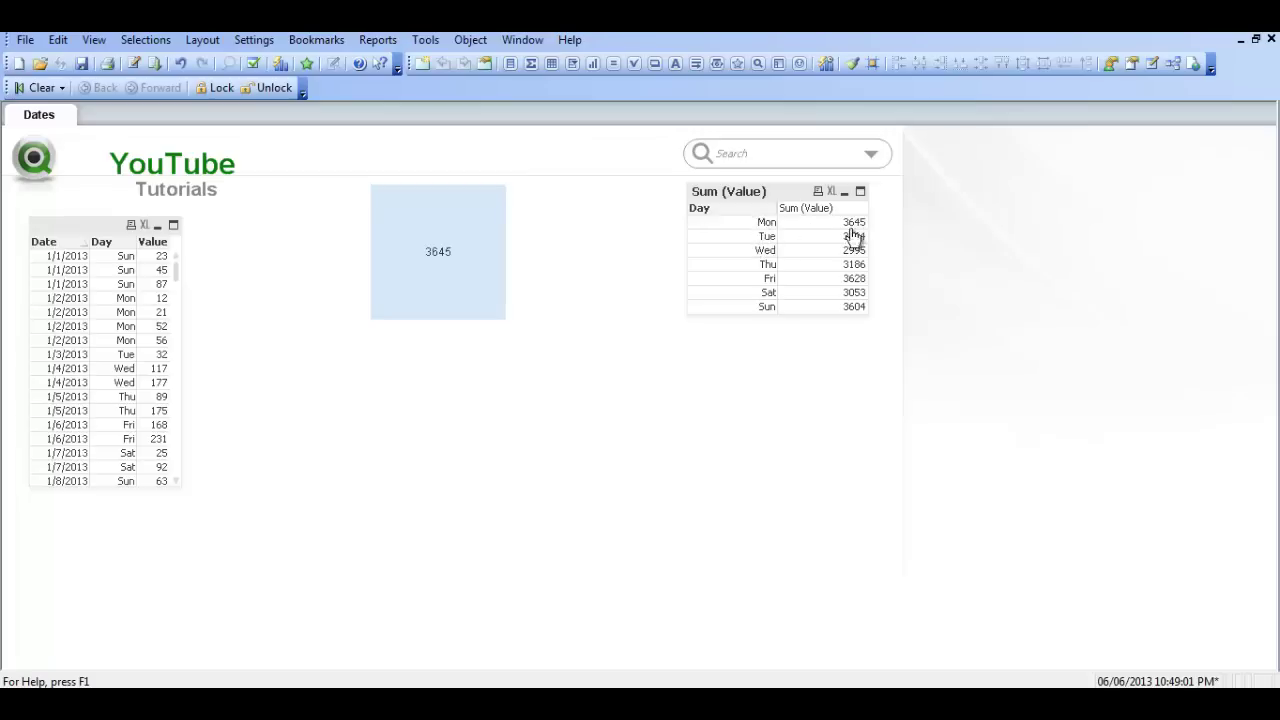
{"action": "left_click_drag", "start_coordinate": [461, 257], "coordinate": [591, 251]}
Change the copy to sum Day 'Tue' (3464) and shorten both boxes to equal height.
{"action": "right_click", "coordinate": [591, 251]}
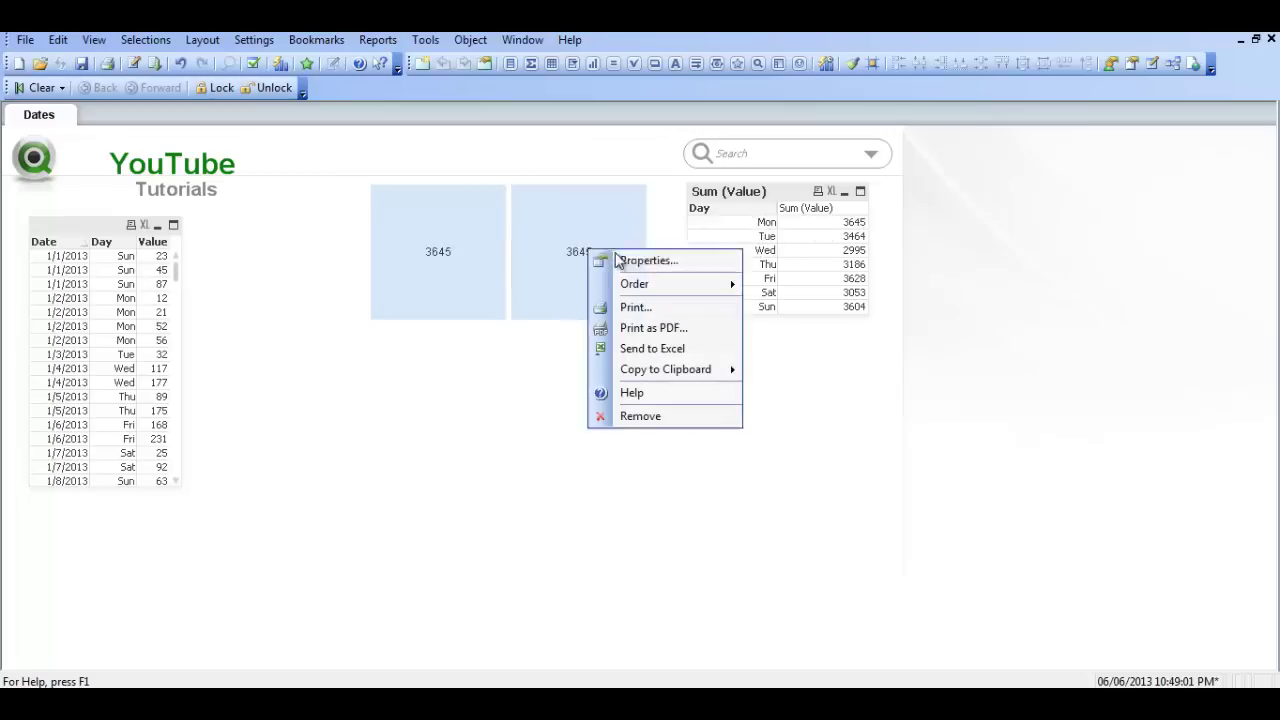
{"action": "left_click", "coordinate": [620, 259]}
{"action": "double_click", "coordinate": [458, 201]}
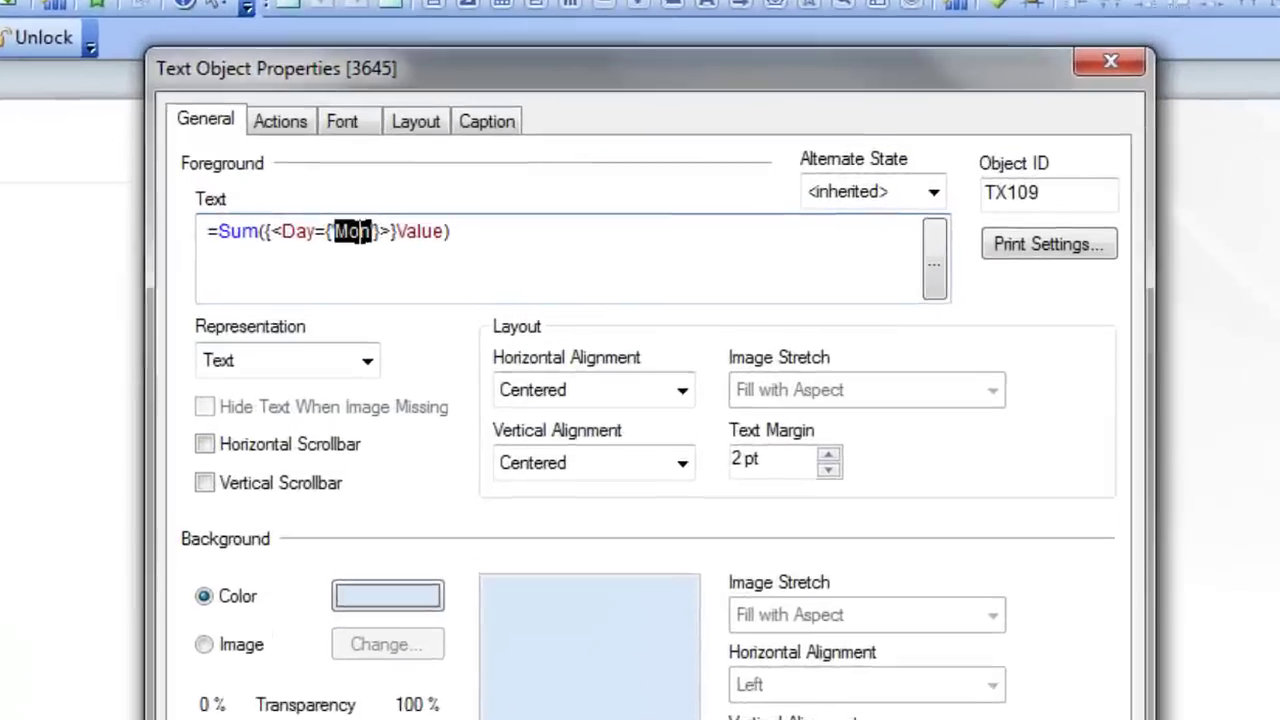
{"action": "type", "text": "Tue"}
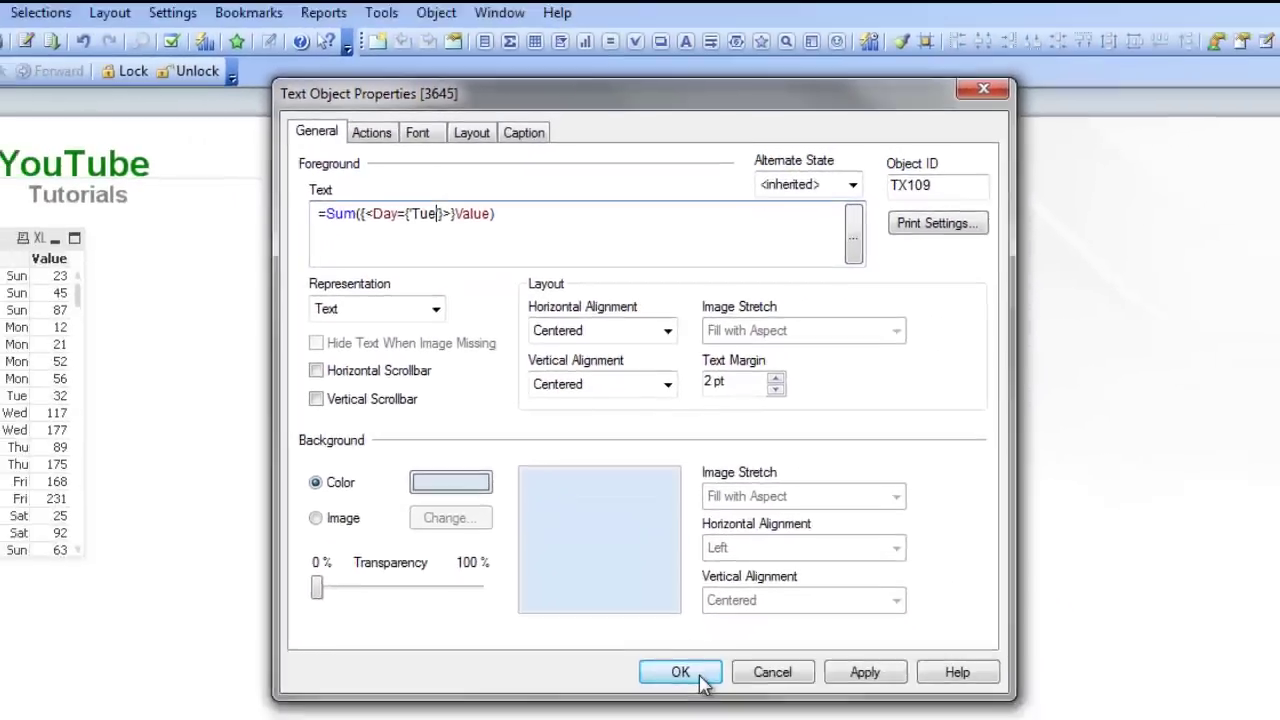
{"action": "left_click", "coordinate": [684, 673]}
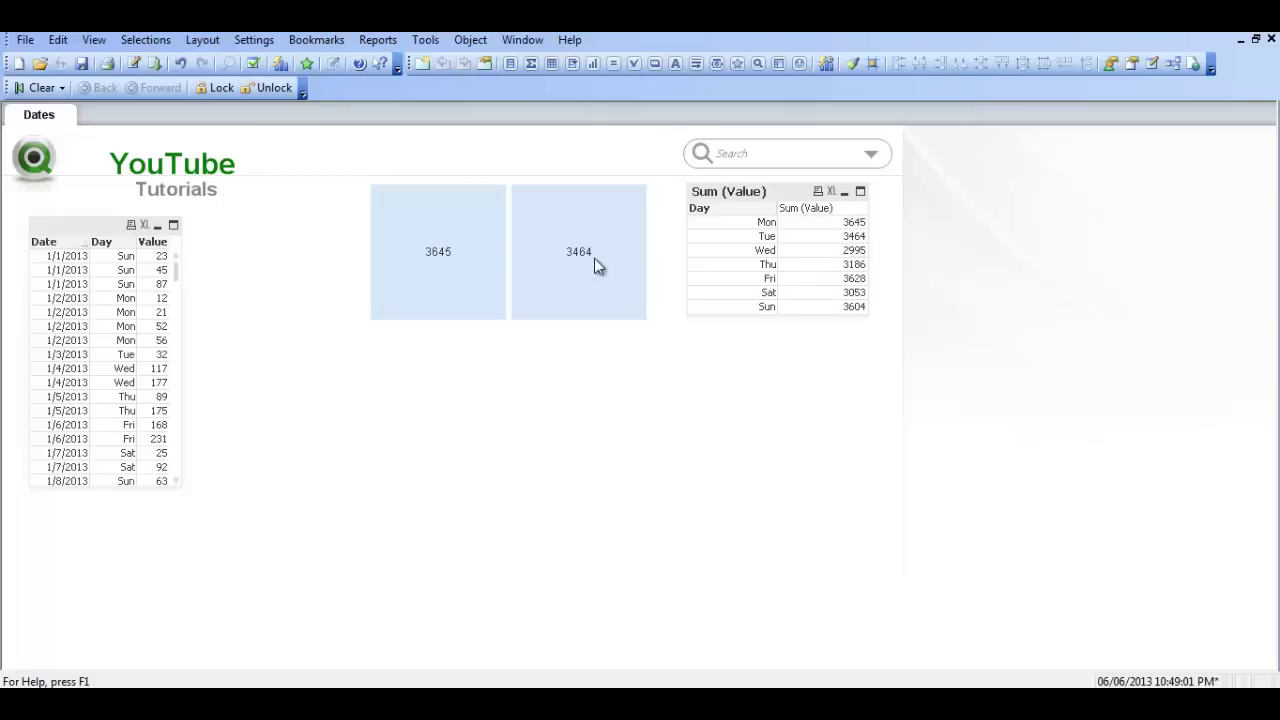
{"action": "left_click_drag", "start_coordinate": [578, 319], "coordinate": [580, 248]}
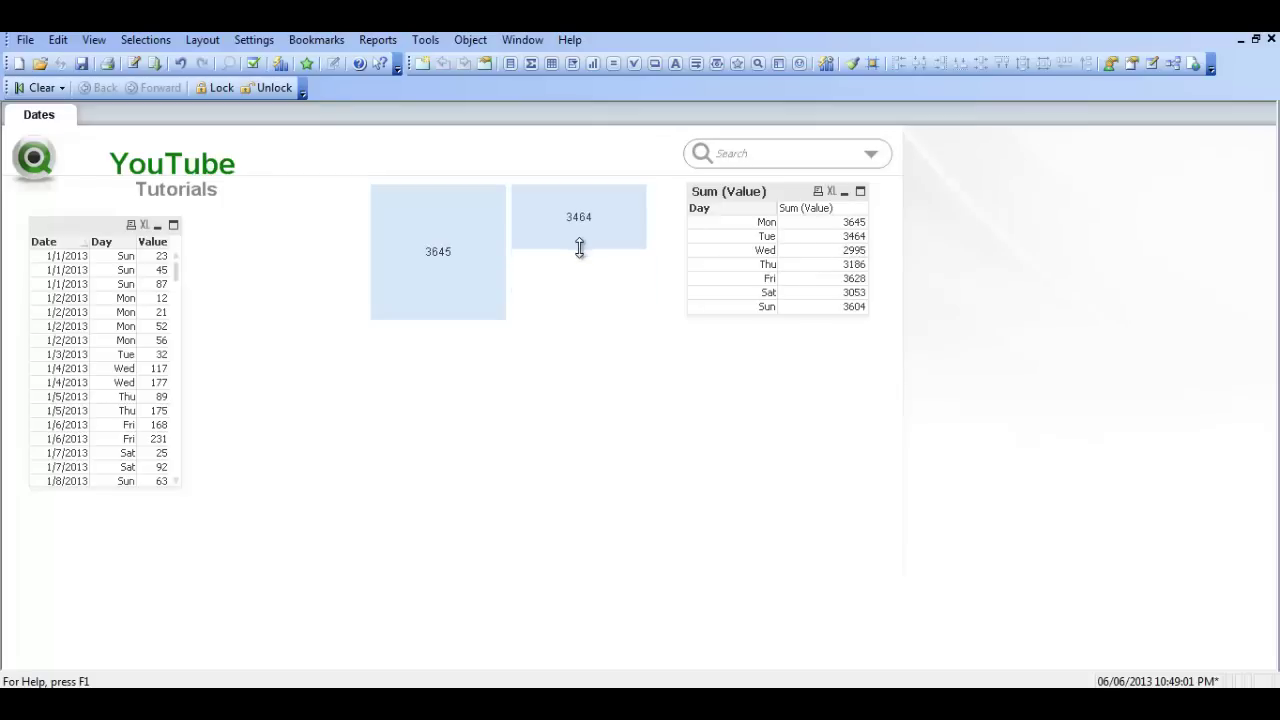
{"action": "left_click_drag", "start_coordinate": [457, 309], "coordinate": [466, 248]}
Add the line month(Date) as Month, after Date in the load script.
{"action": "key", "text": "ctrl+e"}
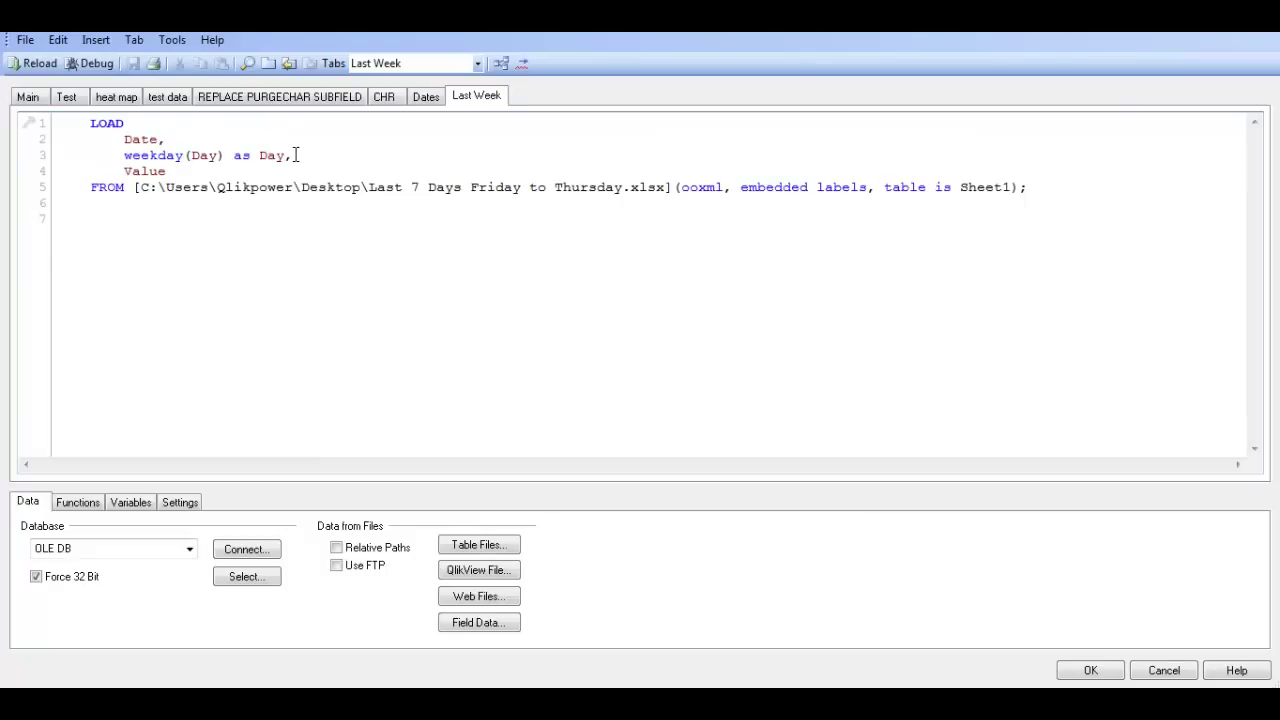
{"action": "left_click", "coordinate": [166, 139]}
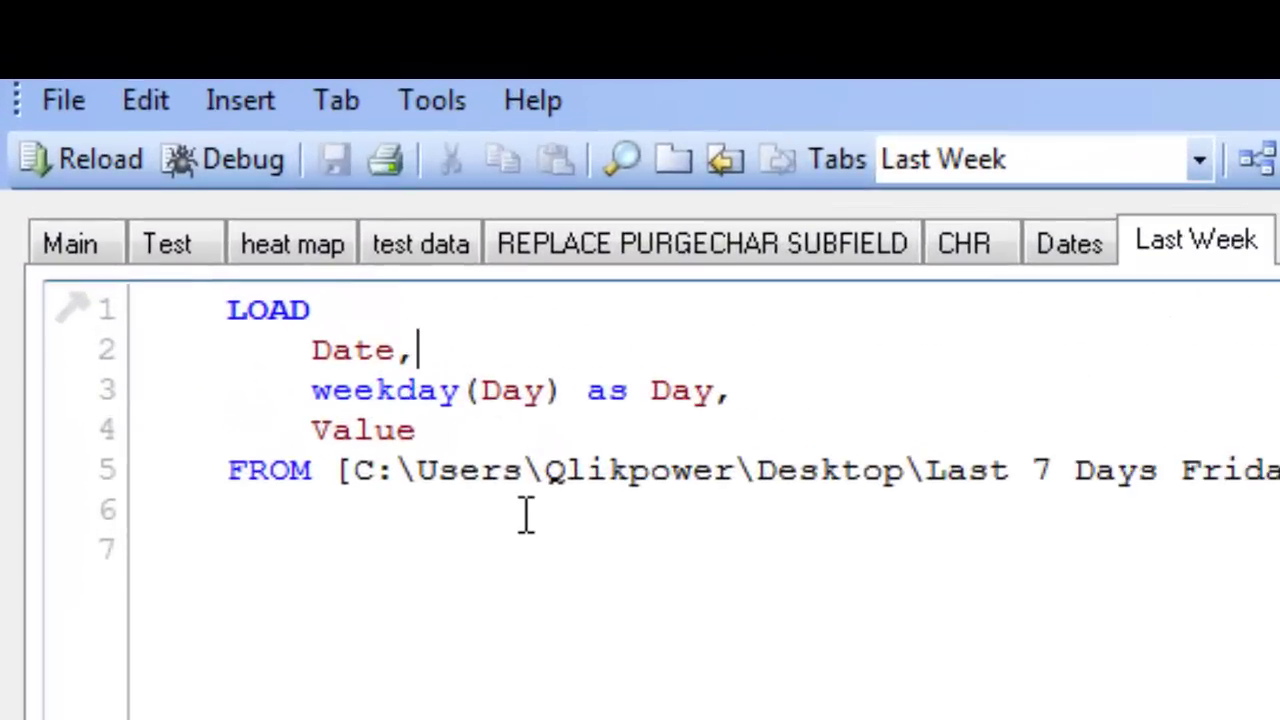
{"action": "key", "text": "Return"}
{"action": "type", "text": "mont"}
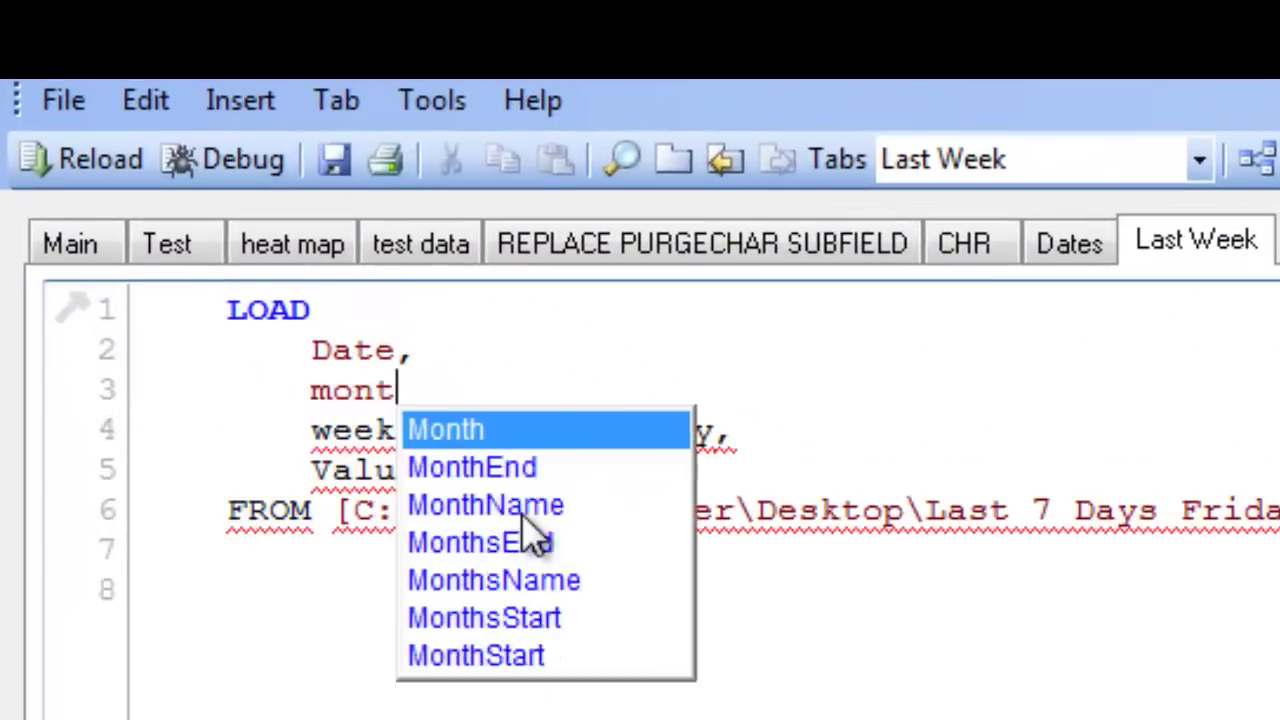
{"action": "type", "text": "h(date"}
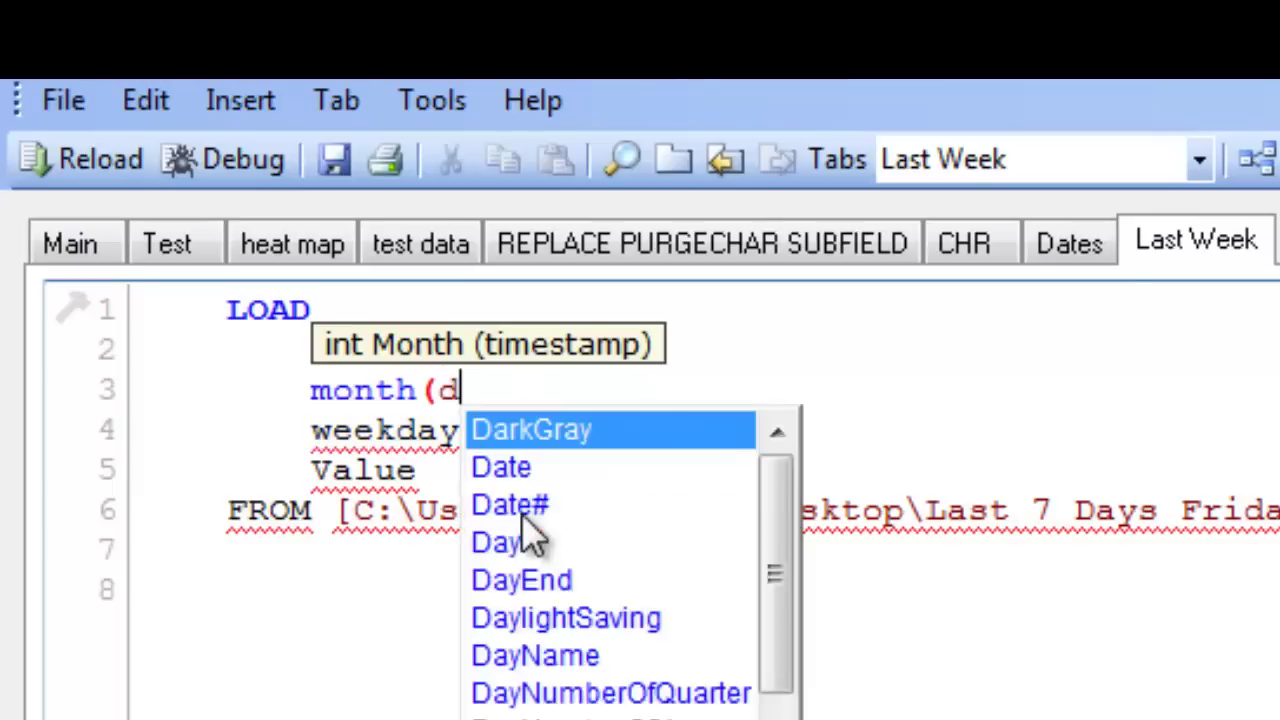
{"action": "key", "text": "BackSpace"}
{"action": "key", "text": "BackSpace"}
{"action": "key", "text": "BackSpace"}
{"action": "key", "text": "BackSpace"}
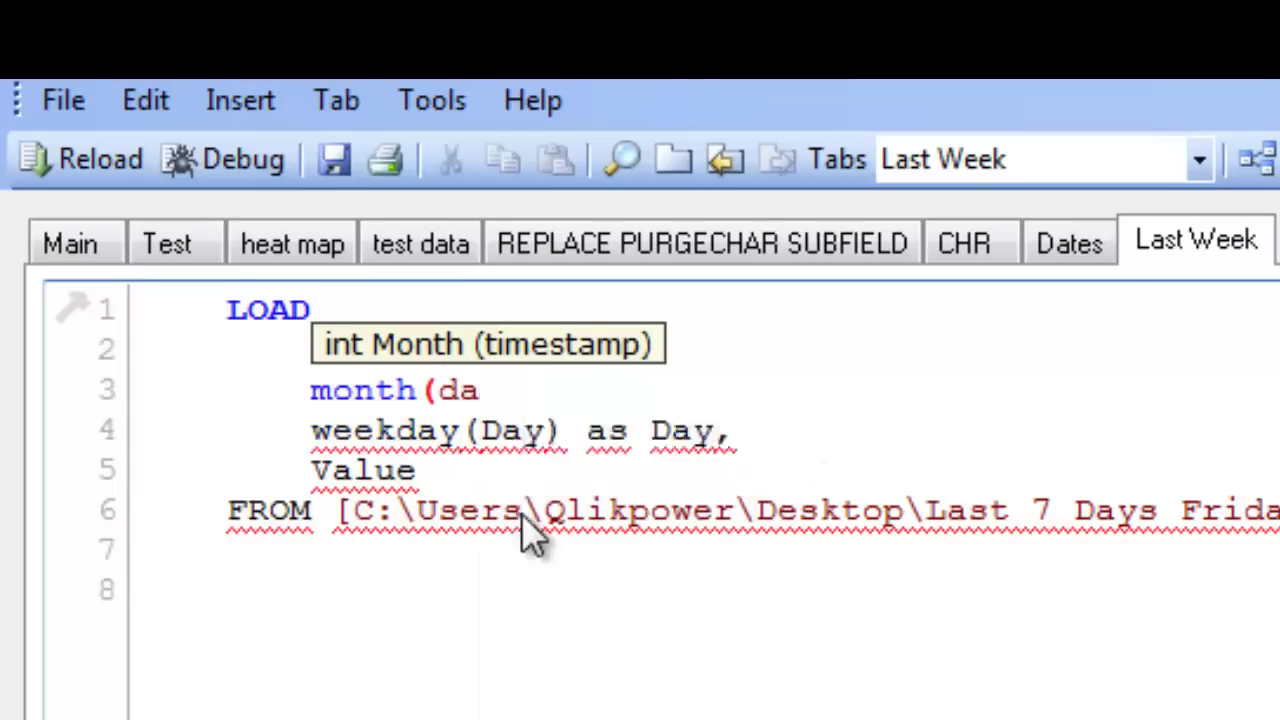
{"action": "type", "text": "dATE"}
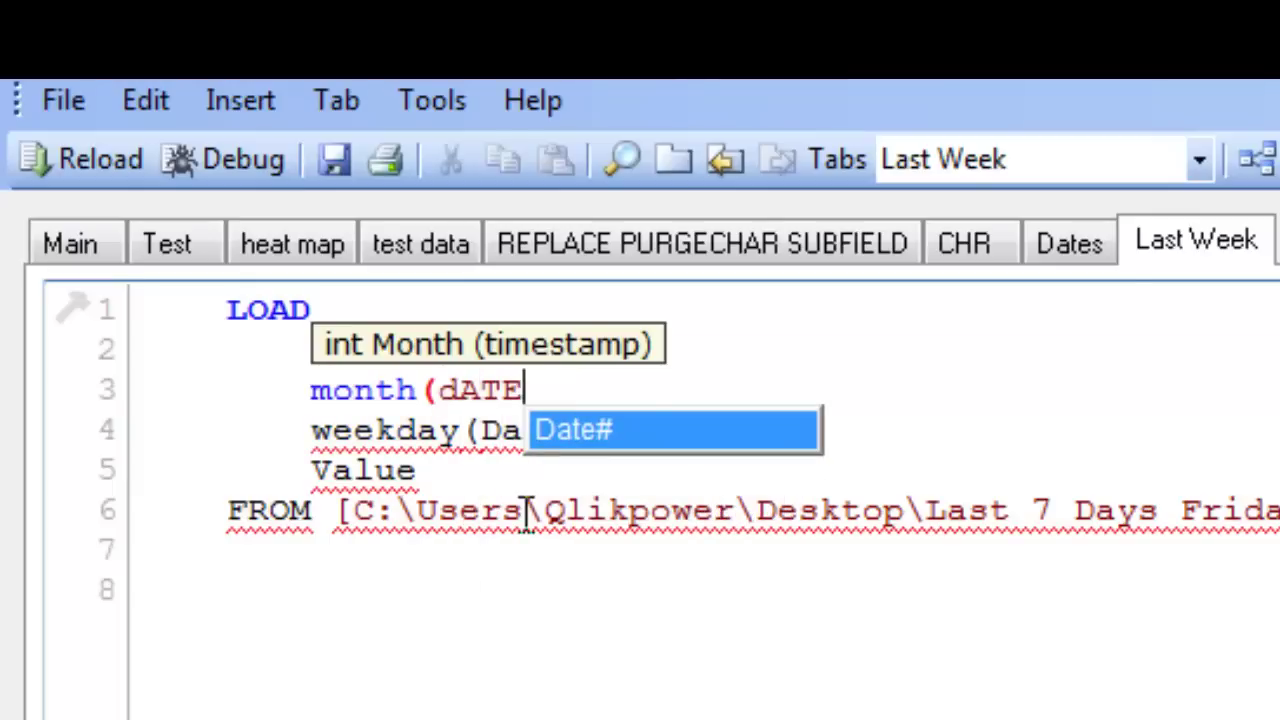
{"action": "key", "text": "BackSpace"}
{"action": "key", "text": "BackSpace"}
{"action": "key", "text": "BackSpace"}
{"action": "key", "text": "BackSpace"}
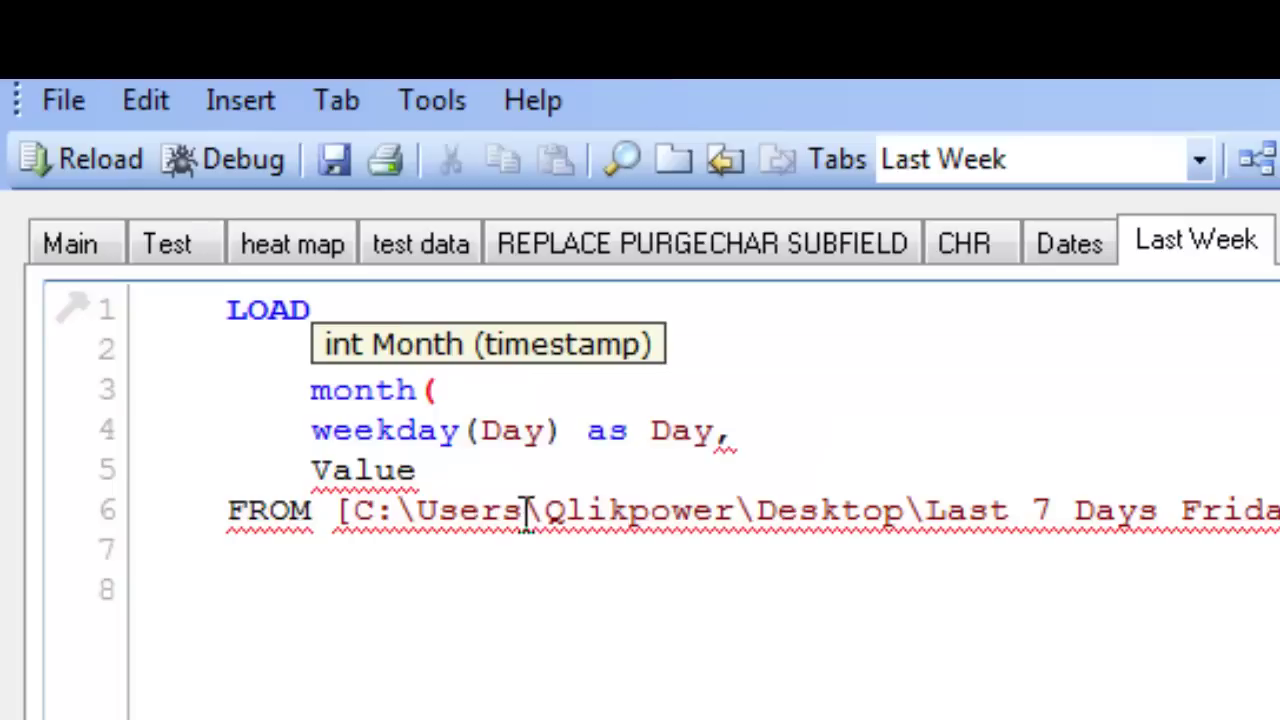
{"action": "type", "text": "Date"}
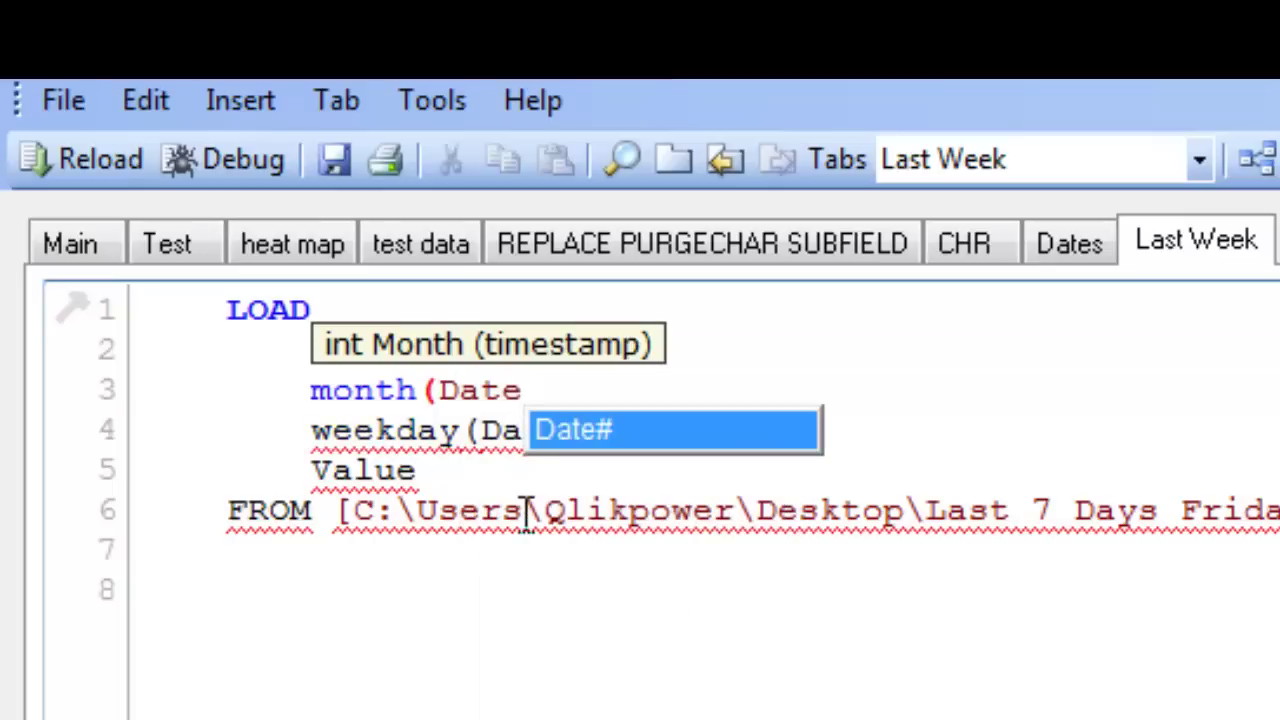
{"action": "type", "text": ") as Month"}
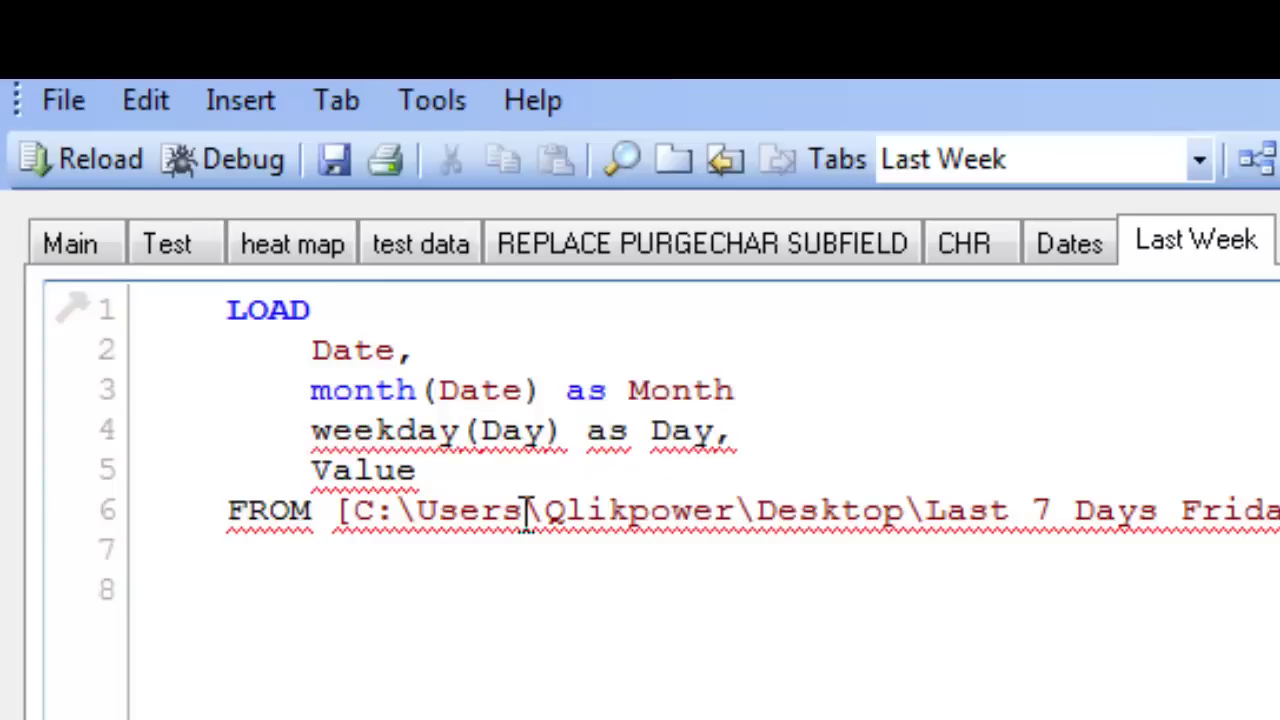
{"action": "type", "text": ","}
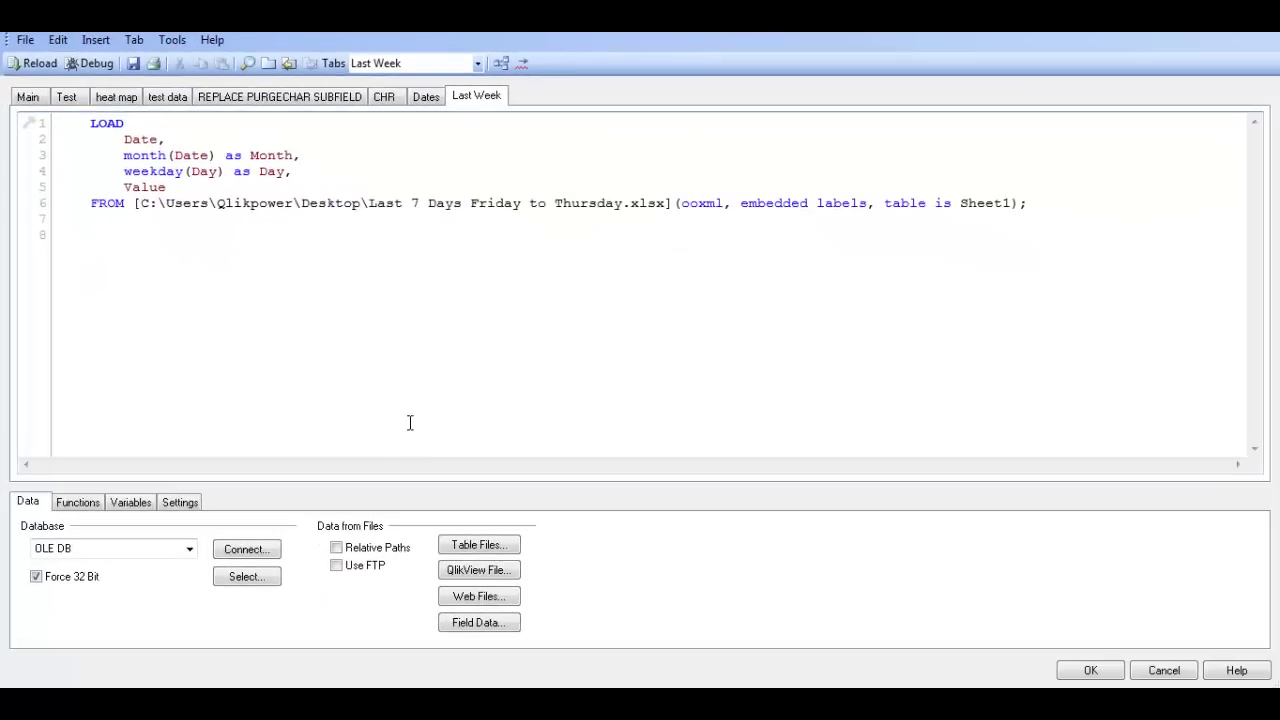
Reload, add a Month list box under the Sum (Value) table, filter to May, then clear.
{"action": "key", "text": "ctrl+r"}
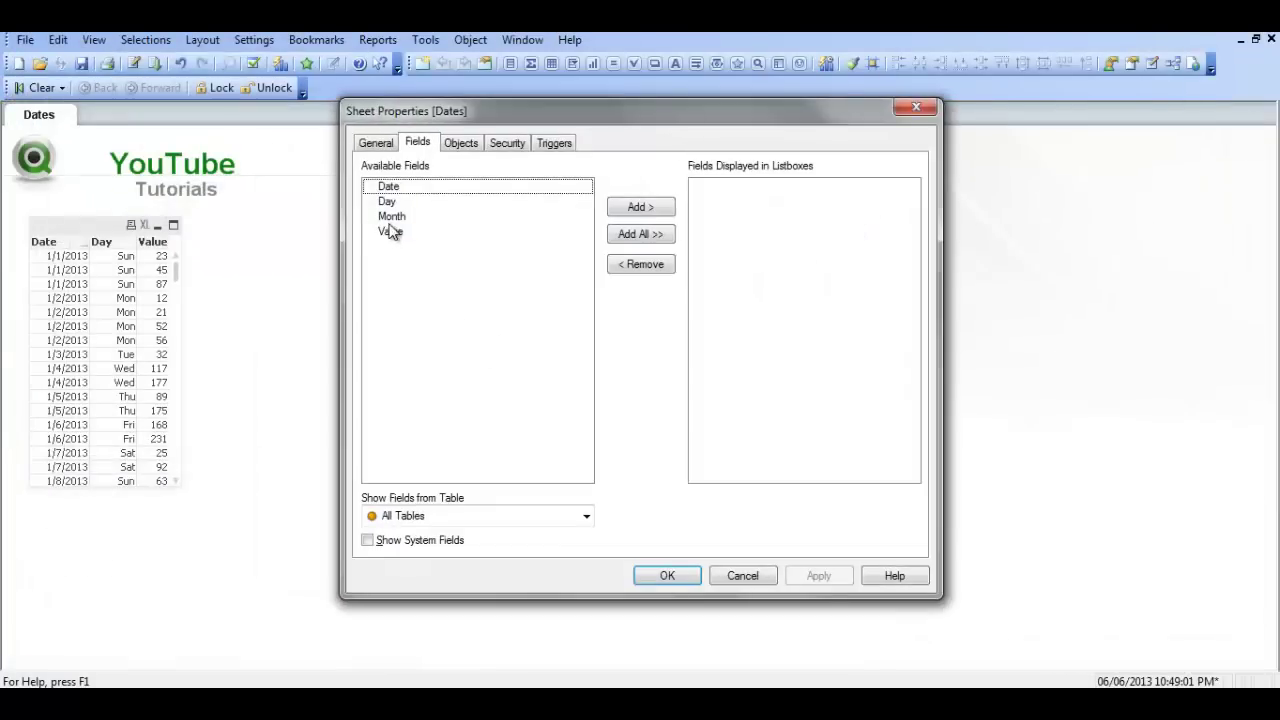
{"action": "left_click", "coordinate": [391, 217]}
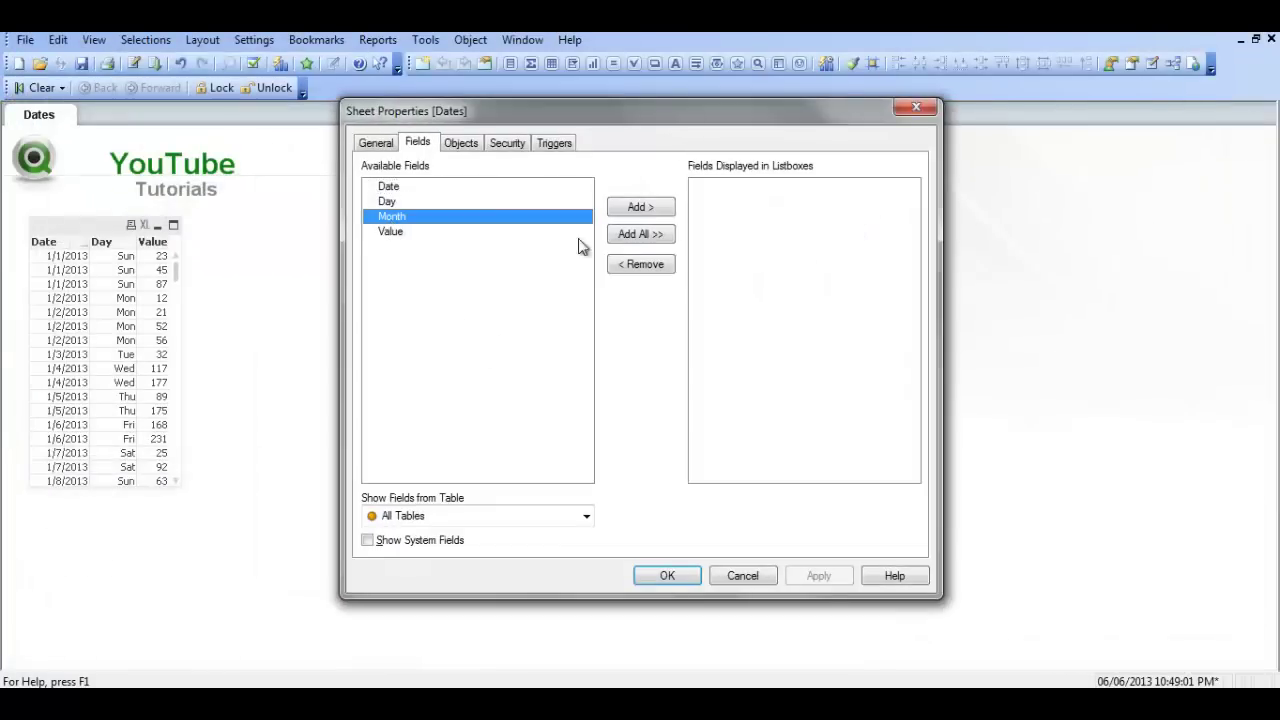
{"action": "left_click", "coordinate": [640, 207]}
{"action": "left_click", "coordinate": [667, 580]}
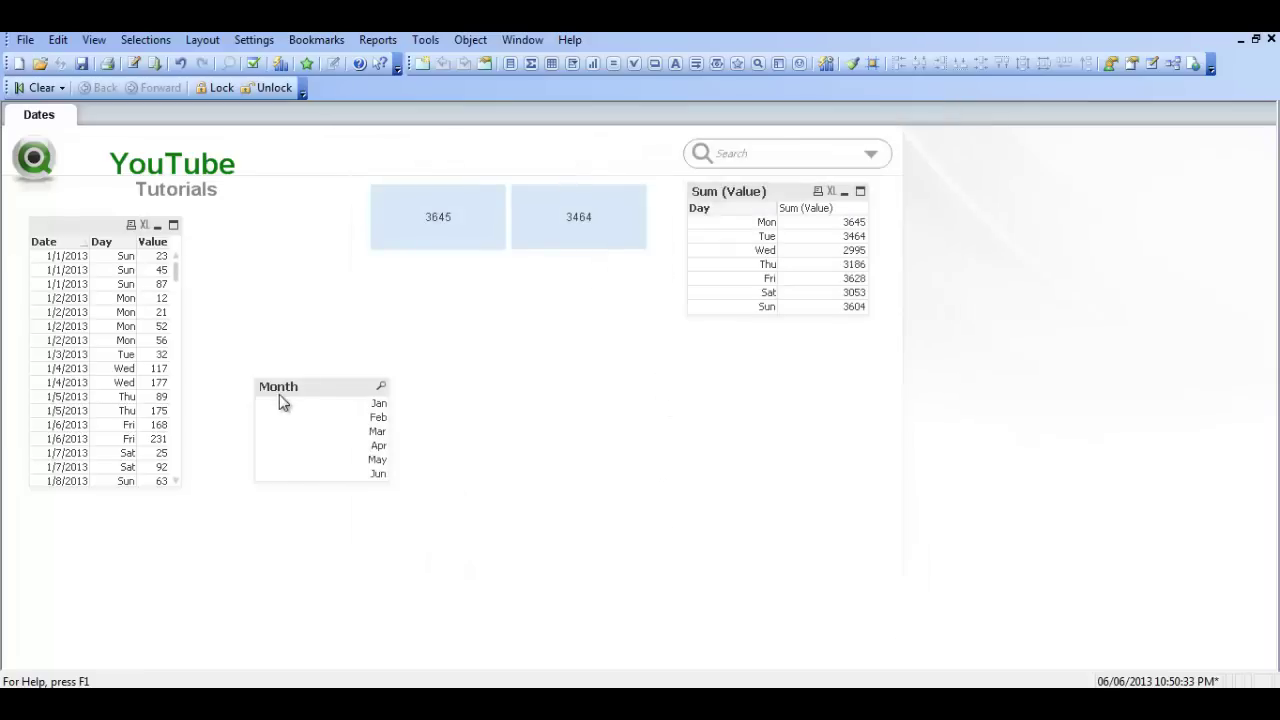
{"action": "left_click_drag", "start_coordinate": [279, 390], "coordinate": [769, 334]}
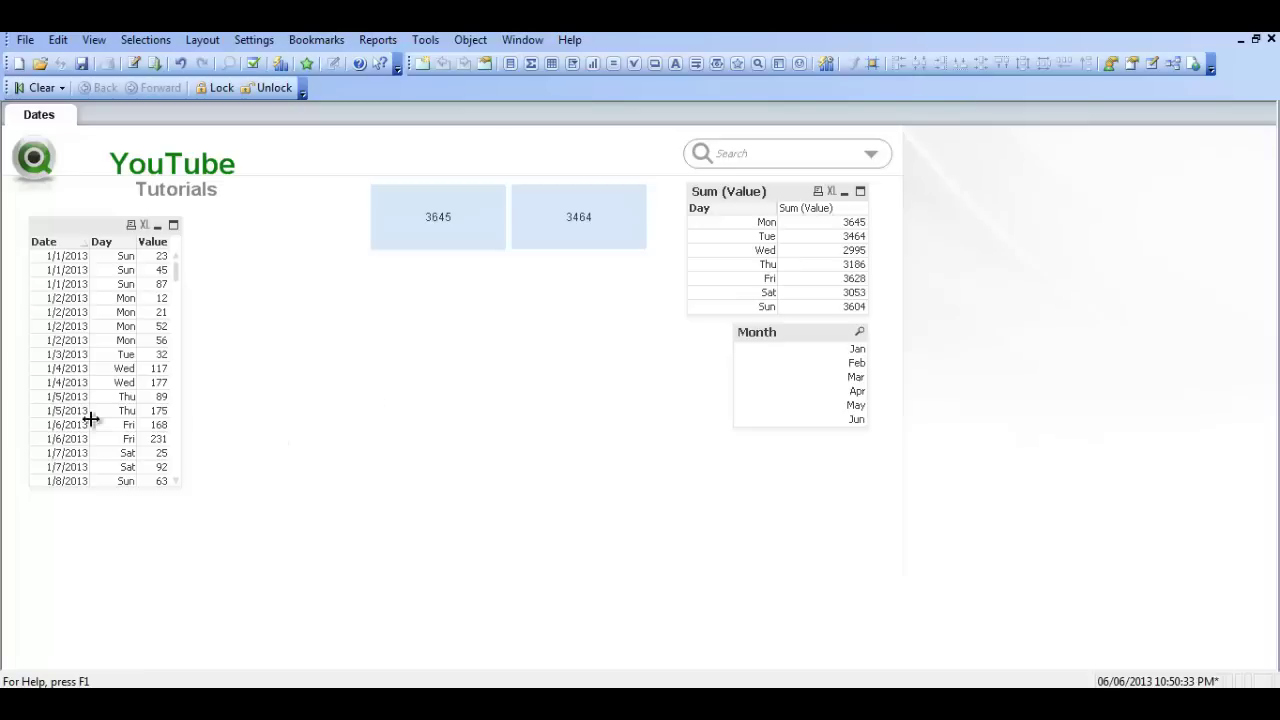
{"action": "left_click", "coordinate": [834, 406]}
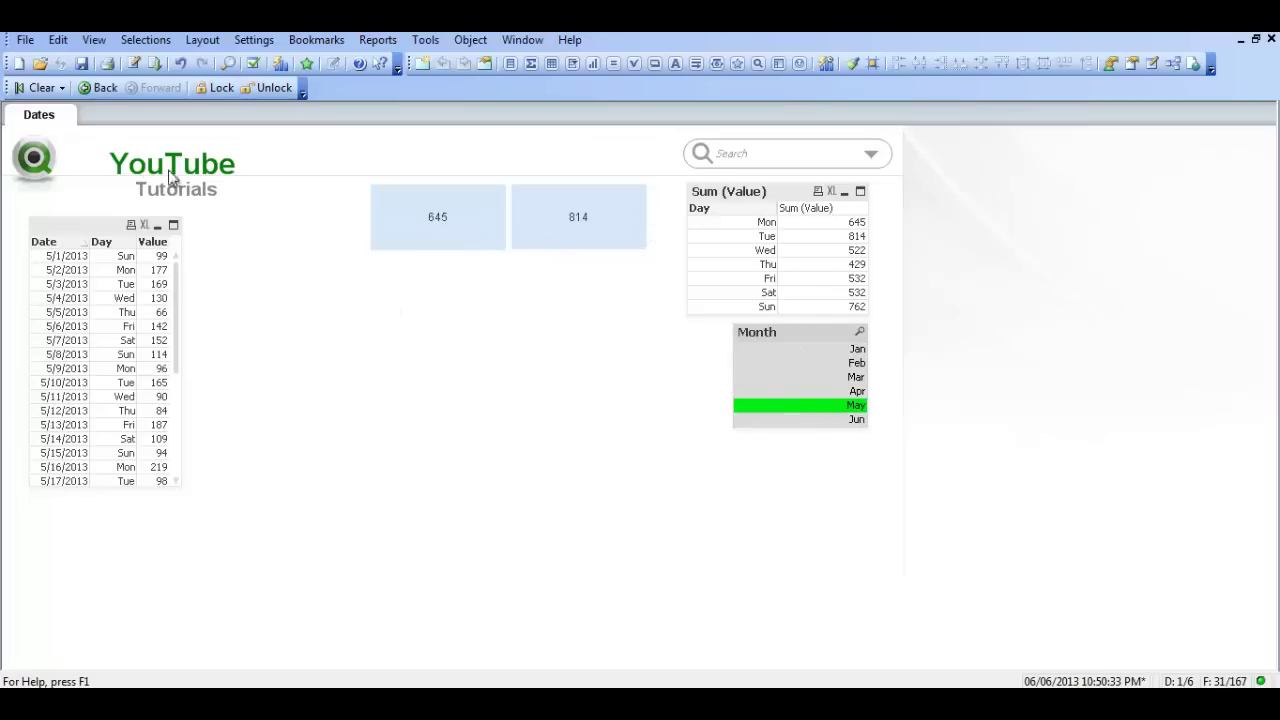
{"action": "left_click", "coordinate": [48, 93]}
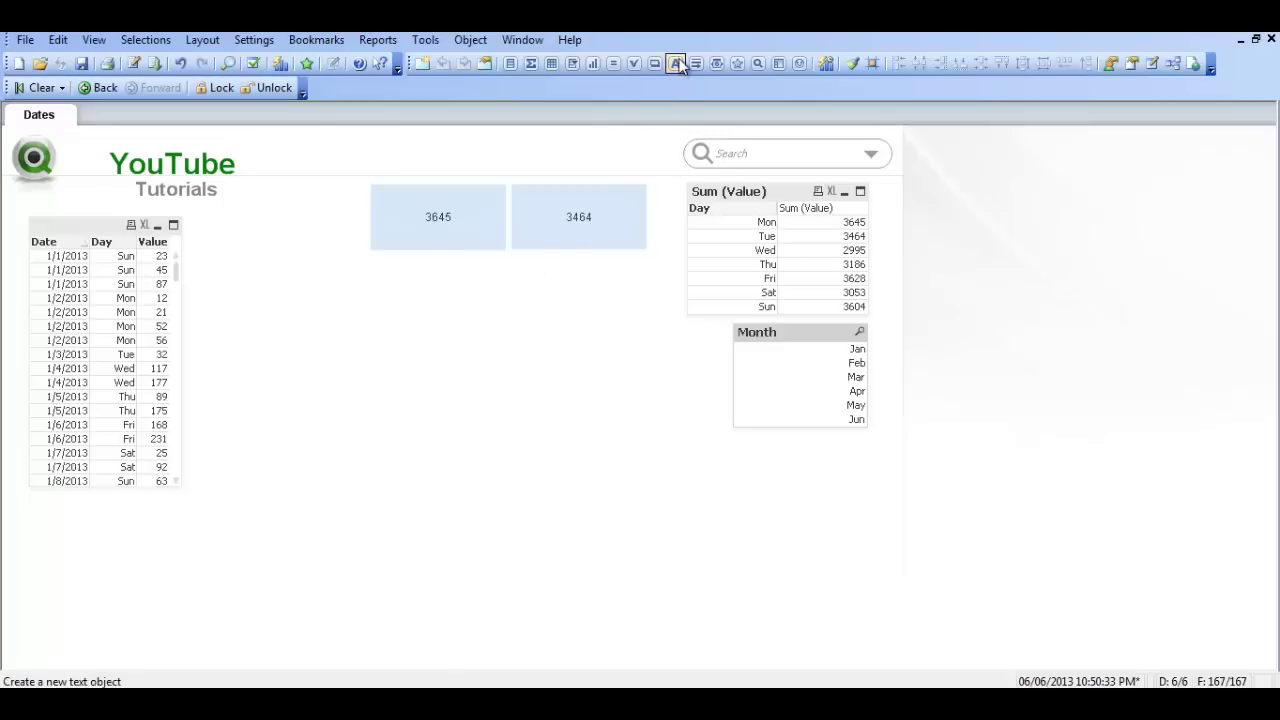
Create a straight table chart with a blank calculated dimension ='' and go to its expressions.
{"action": "left_click", "coordinate": [592, 62]}
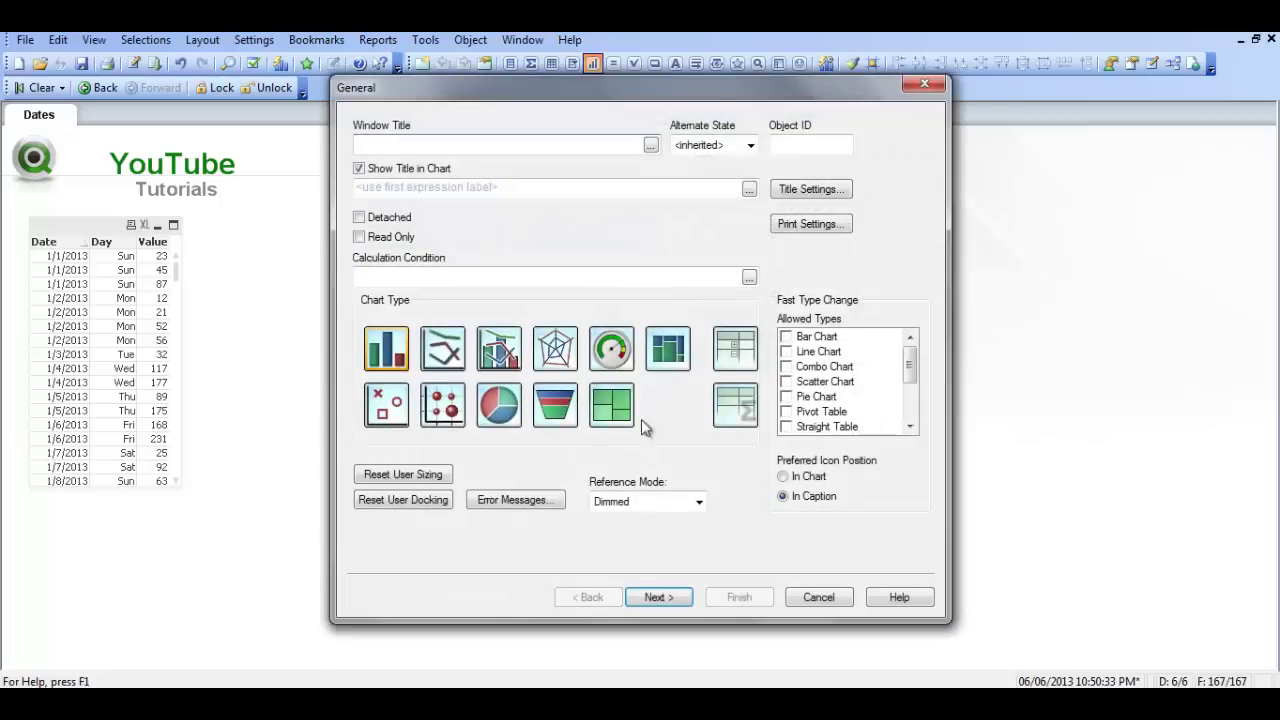
{"action": "left_click", "coordinate": [731, 412]}
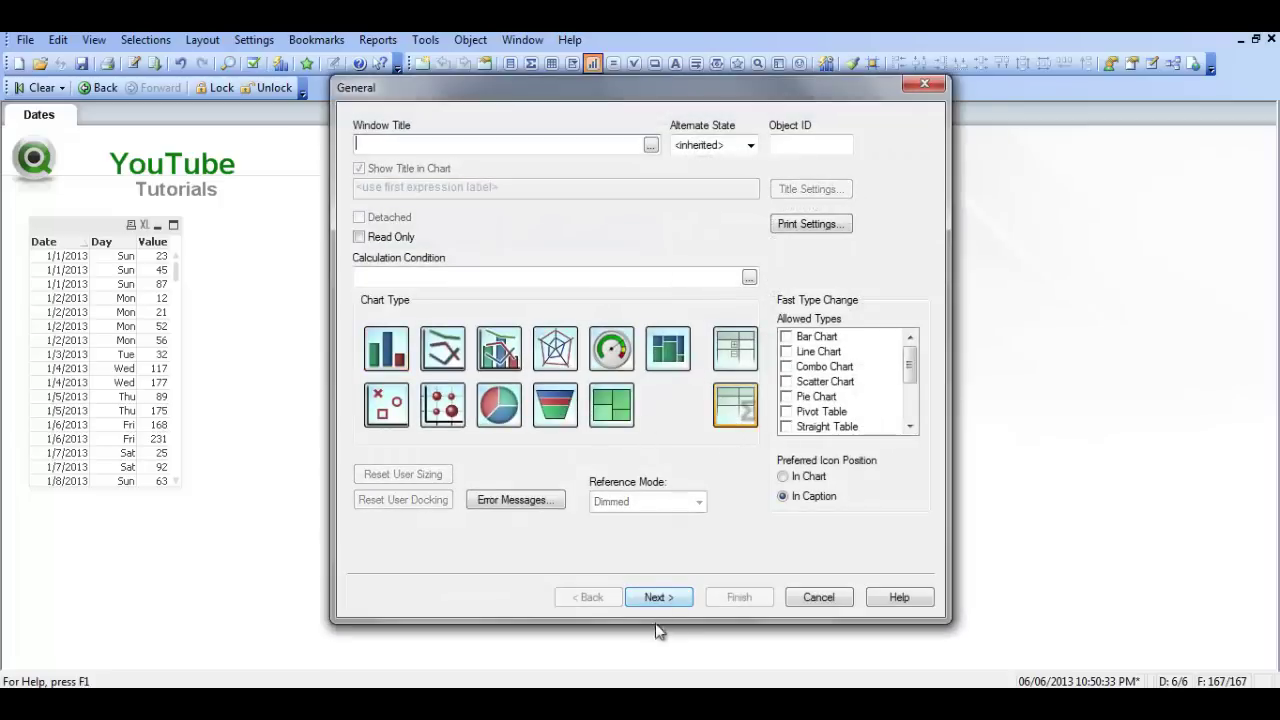
{"action": "left_click", "coordinate": [660, 598]}
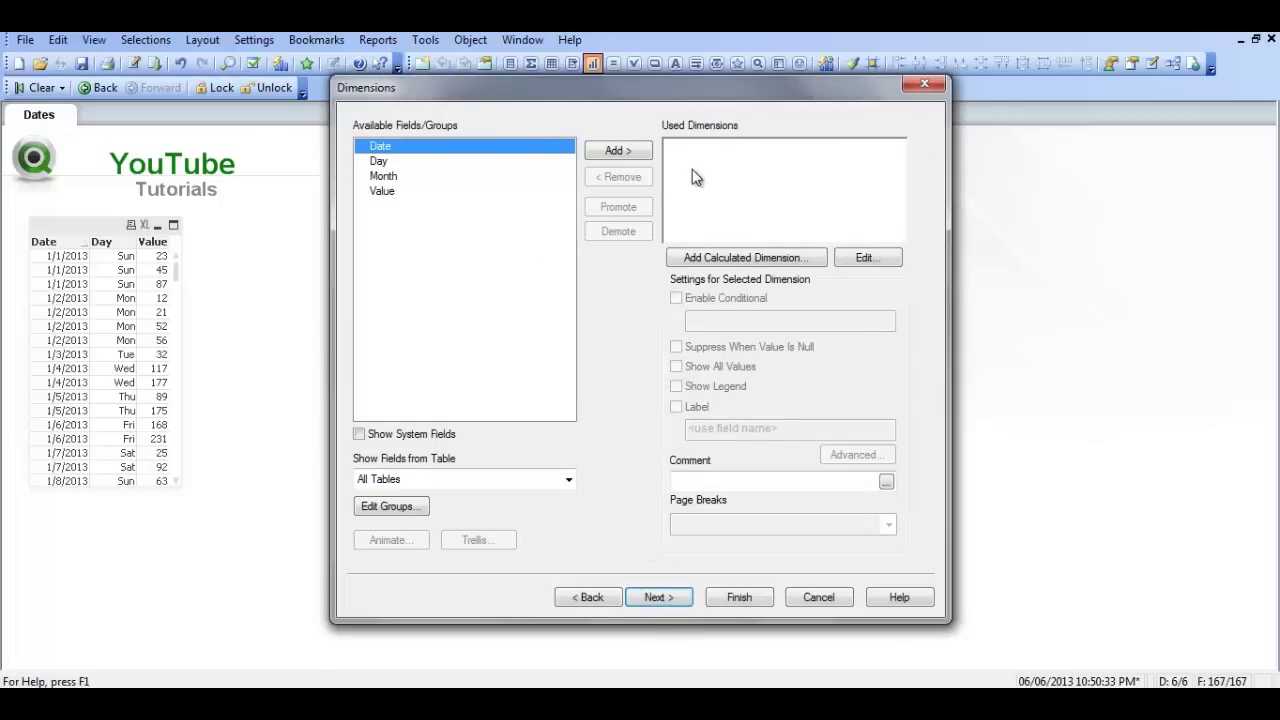
{"action": "left_click", "coordinate": [709, 256]}
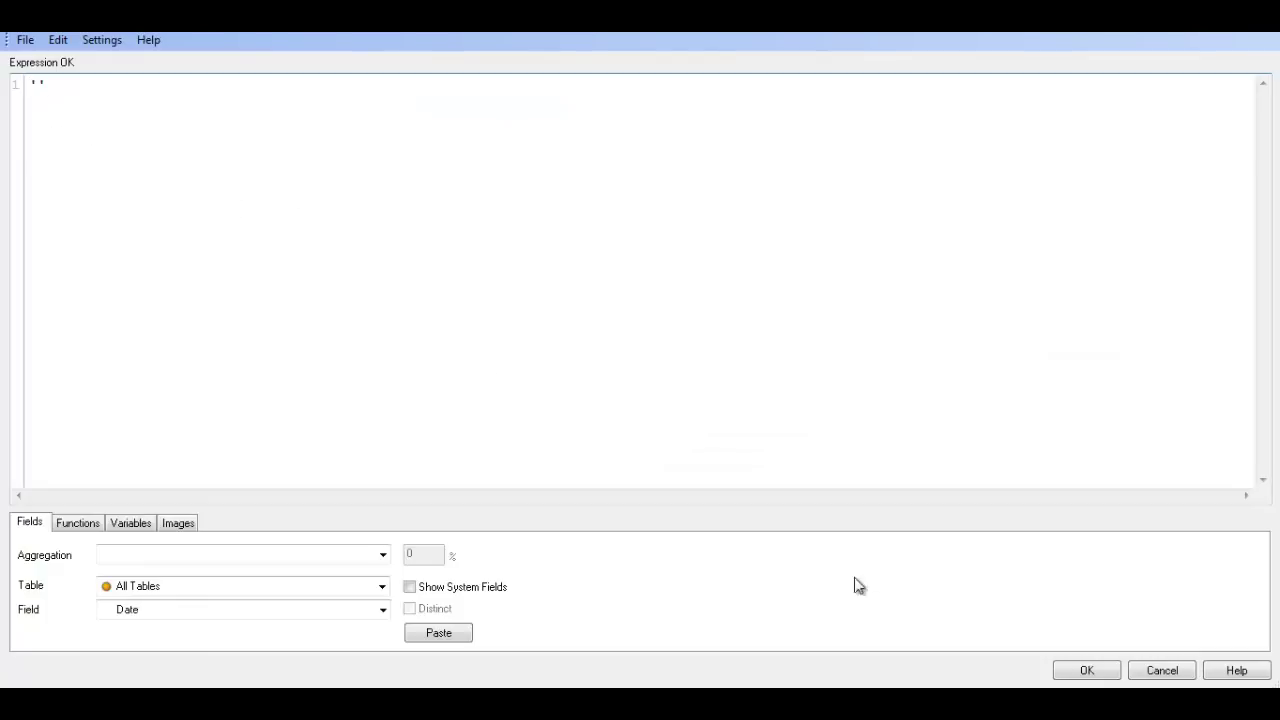
{"action": "left_click", "coordinate": [1087, 671]}
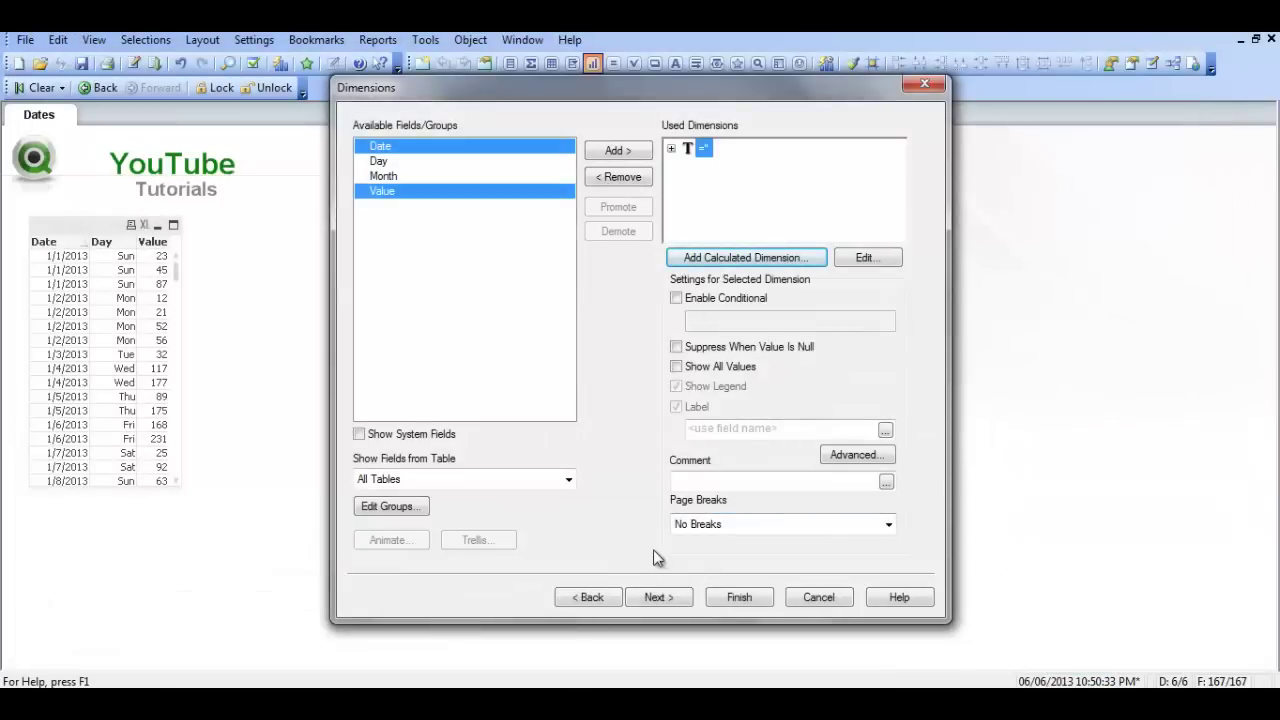
{"action": "left_click", "coordinate": [659, 597]}
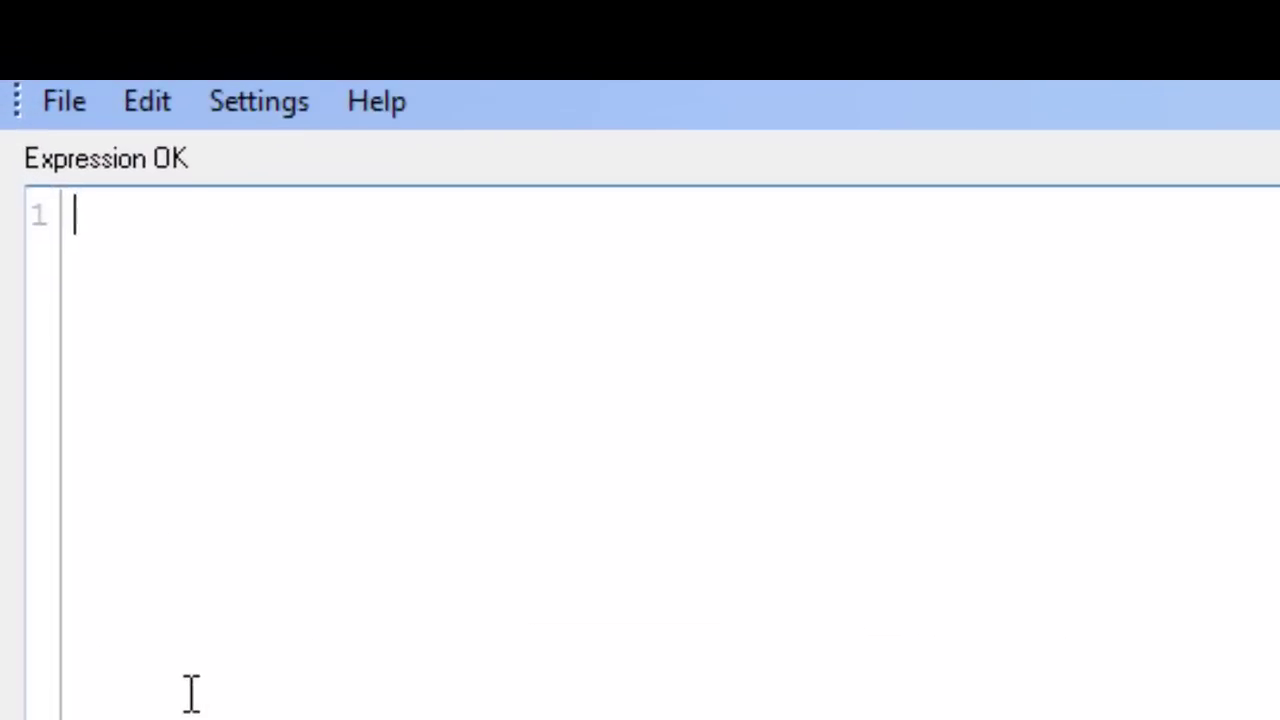
Type the set modifier {<Date=>} into the expression, fixing the field name's capitalisation.
{"action": "type", "text": "{ }"}
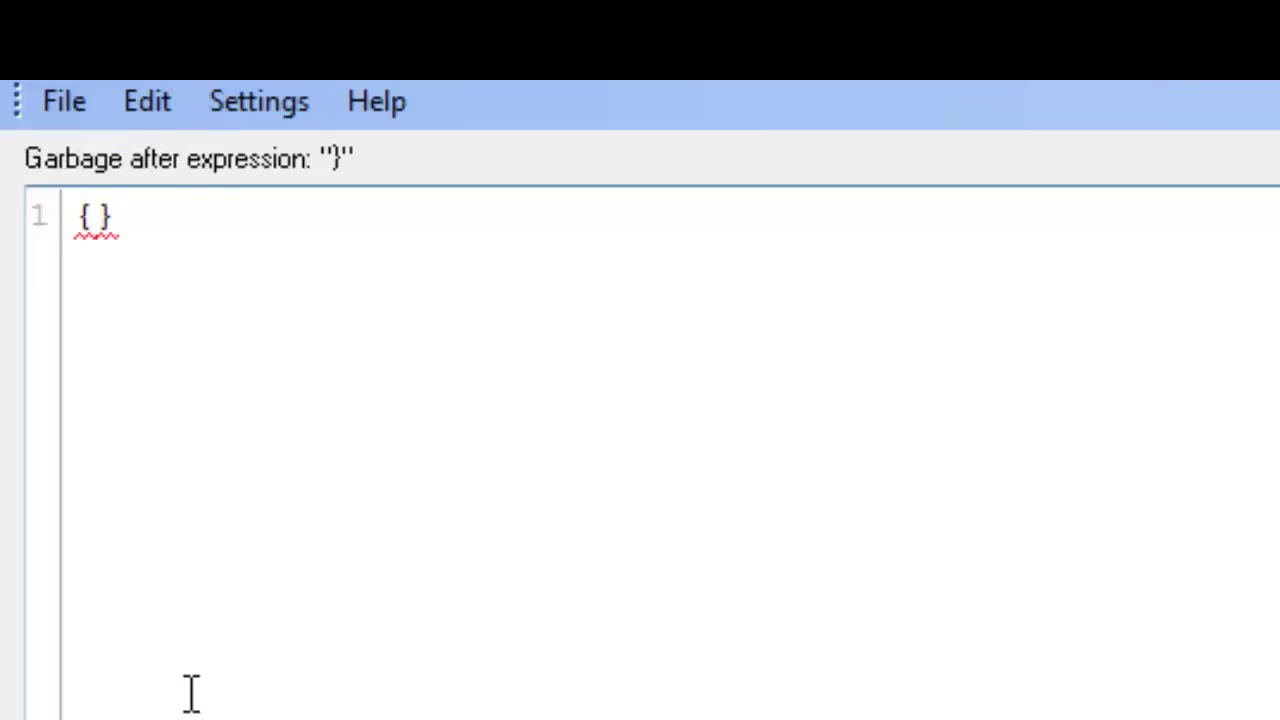
{"action": "key", "text": "Left"}
{"action": "key", "text": "Left"}
{"action": "type", "text": "<>"}
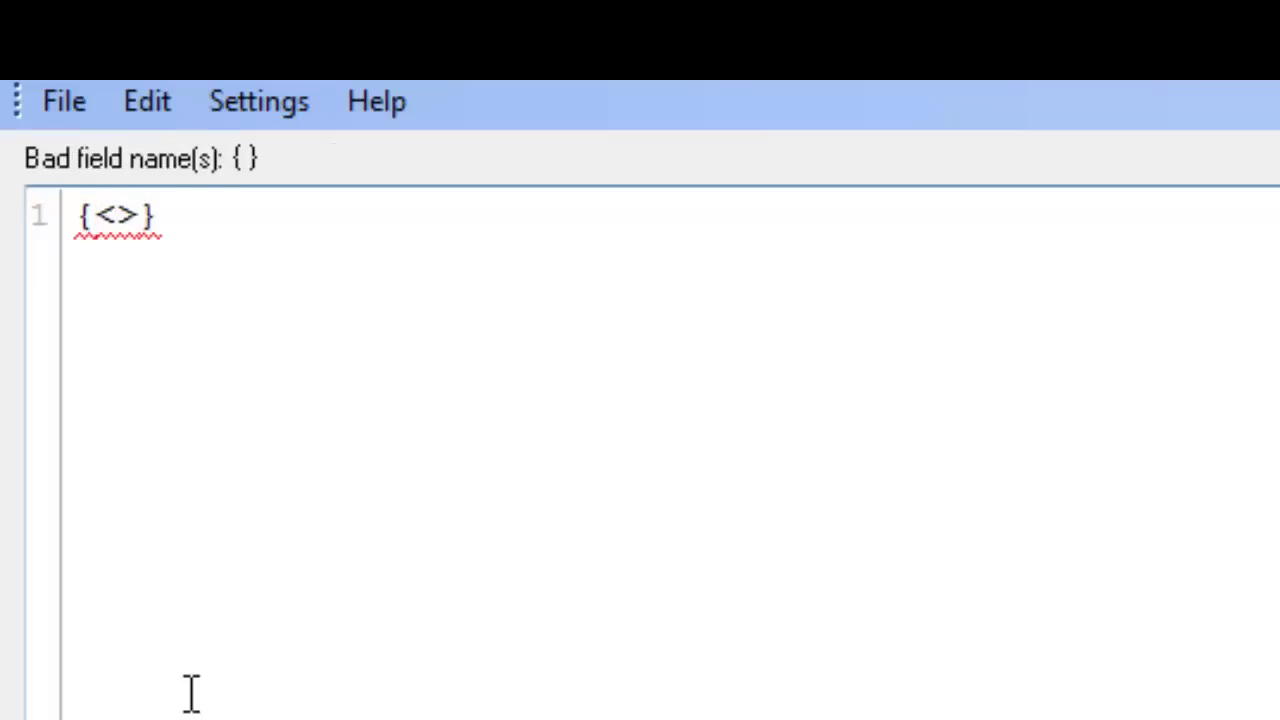
{"action": "type", "text": "d"}
{"action": "key", "text": "BackSpace"}
{"action": "type", "text": "dATE"}
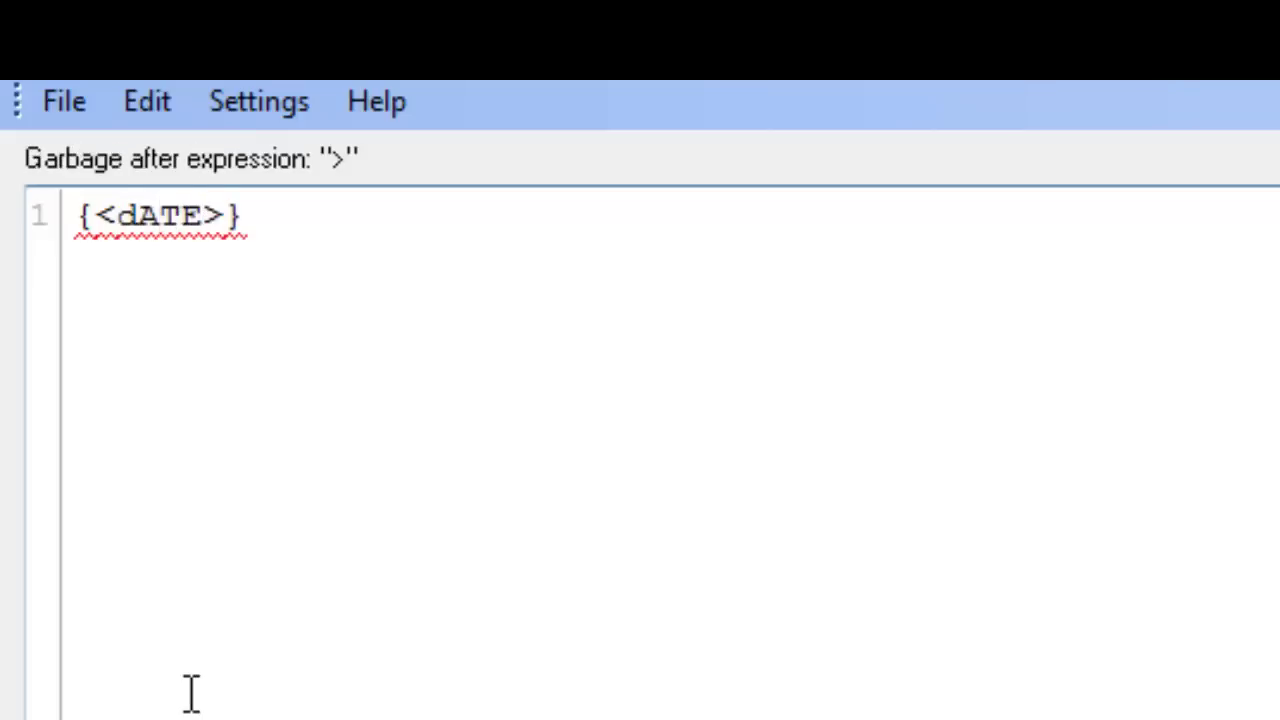
{"action": "key", "text": "BackSpace"}
{"action": "key", "text": "BackSpace"}
{"action": "key", "text": "BackSpace"}
{"action": "key", "text": "BackSpace"}
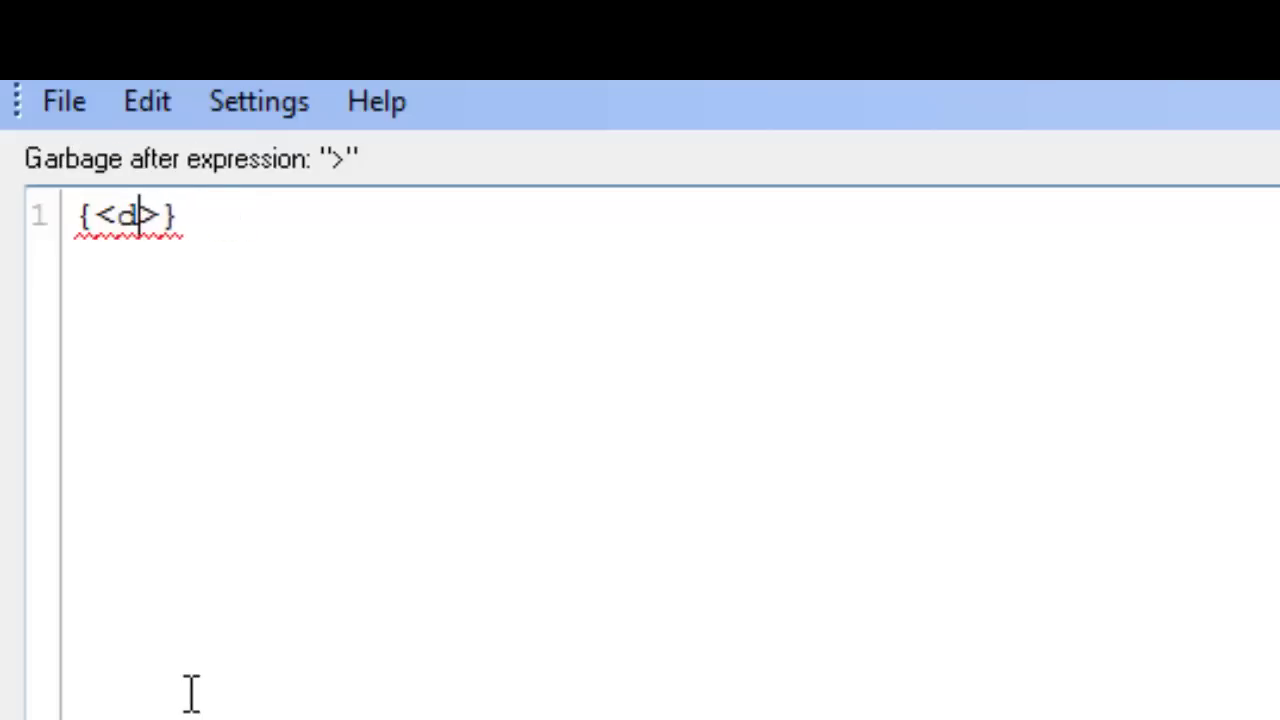
{"action": "type", "text": "Date"}
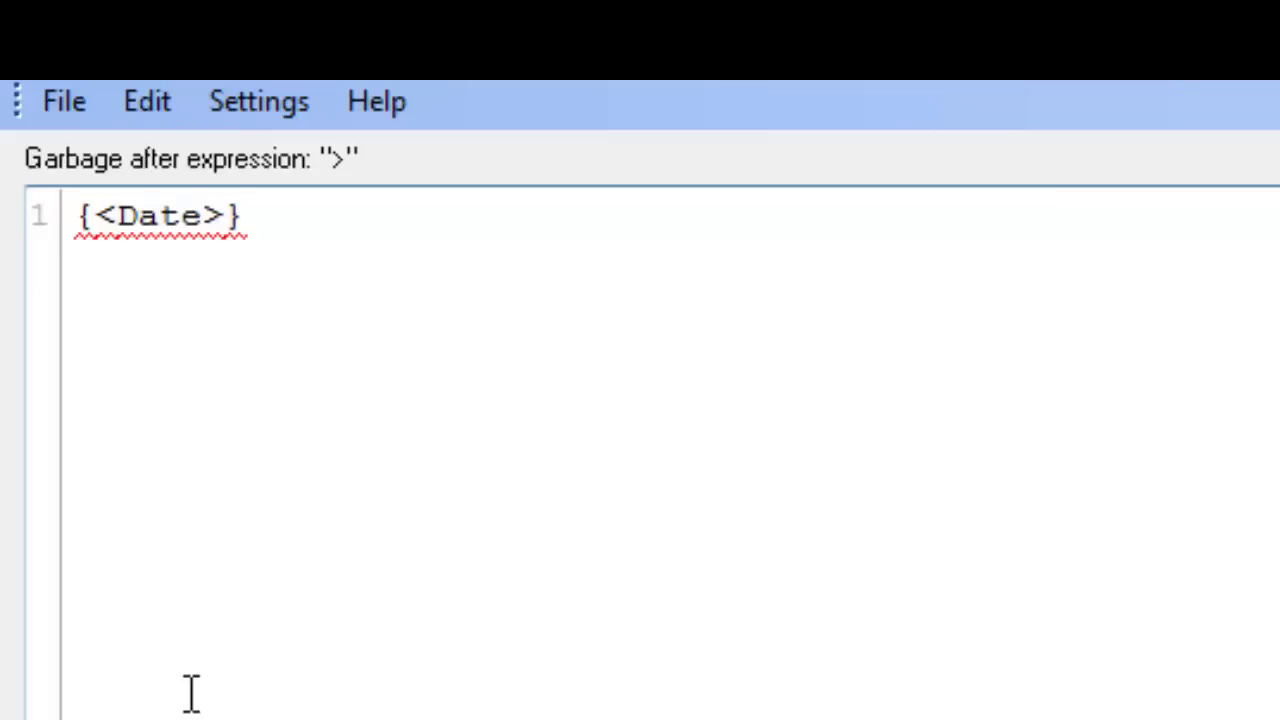
{"action": "type", "text": "="}
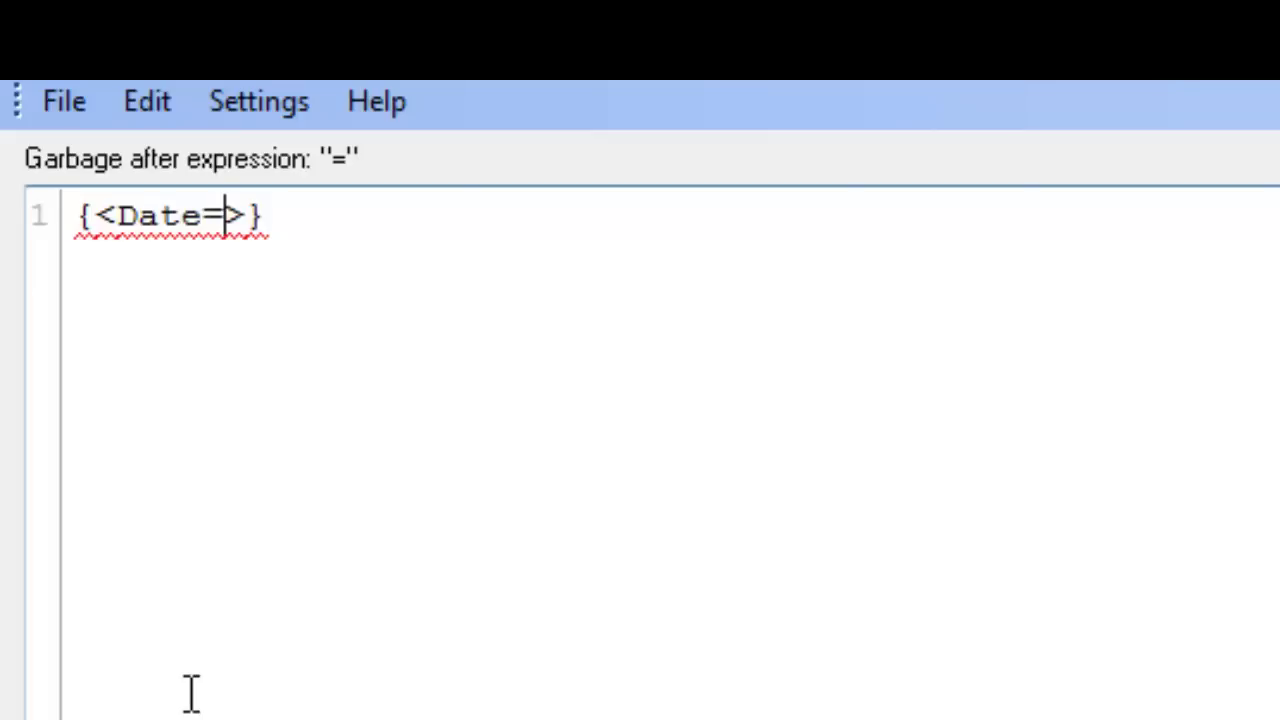
Add the date search {">=$(=)<=$(=)"} and wrap the whole modifier in Sum(...Value).
{"action": "type", "text": "{}"}
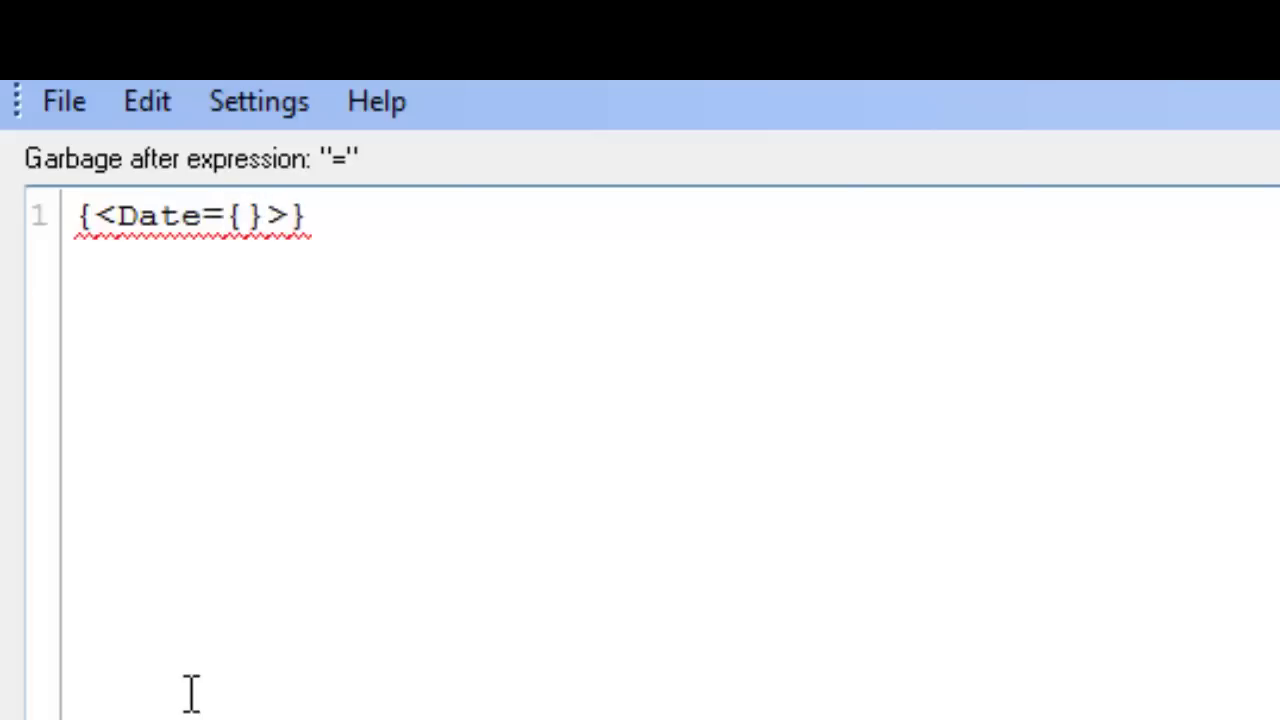
{"action": "type", "text": "\"\""}
{"action": "key", "text": "Left"}
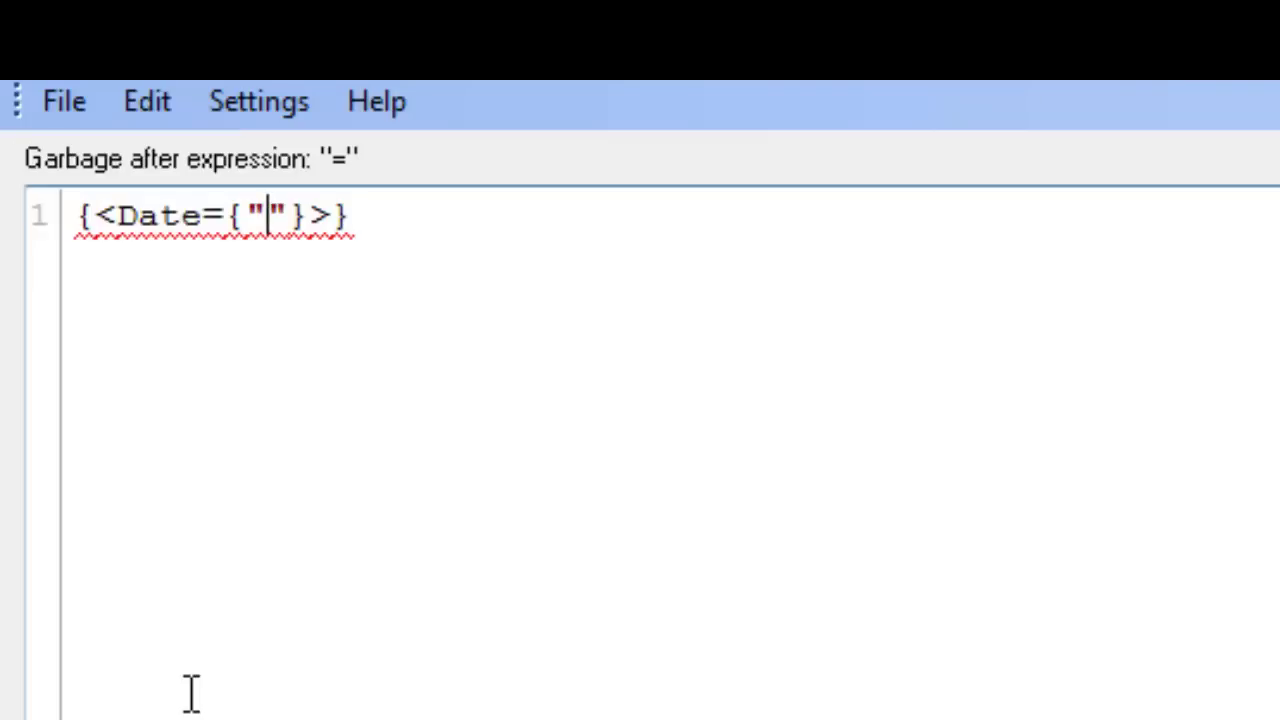
{"action": "type", "text": ">"}
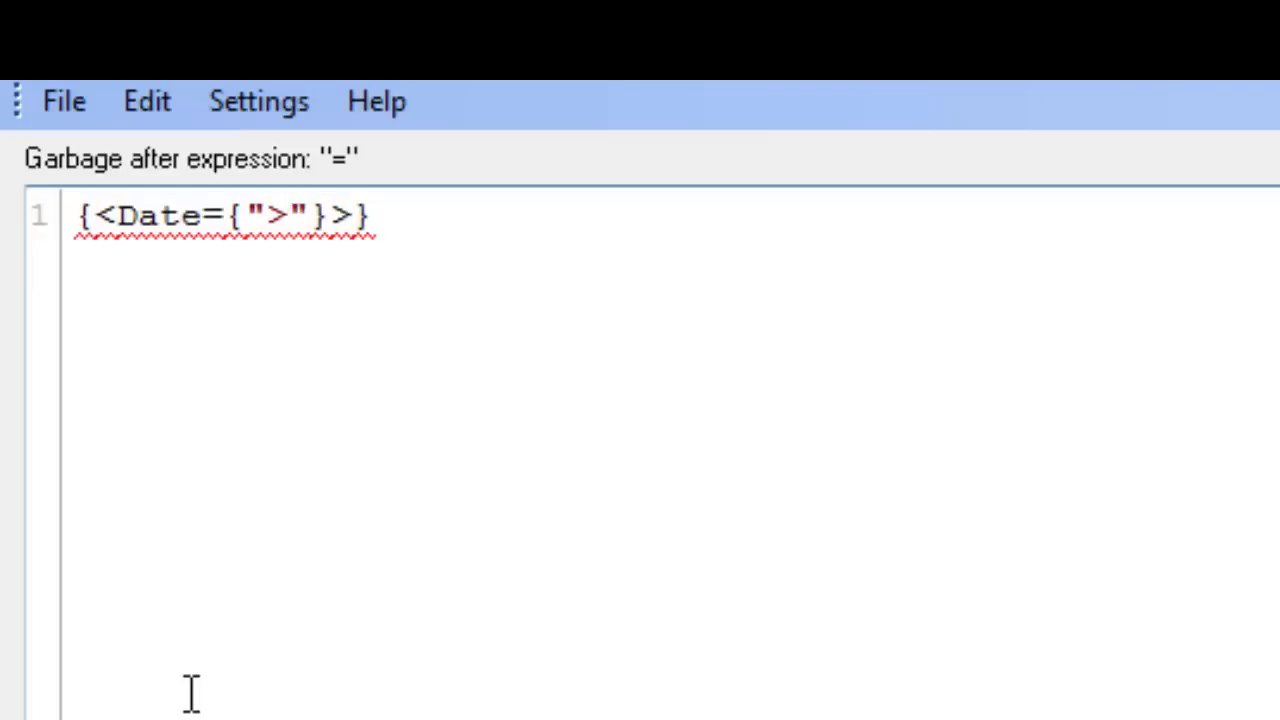
{"action": "type", "text": "=$"}
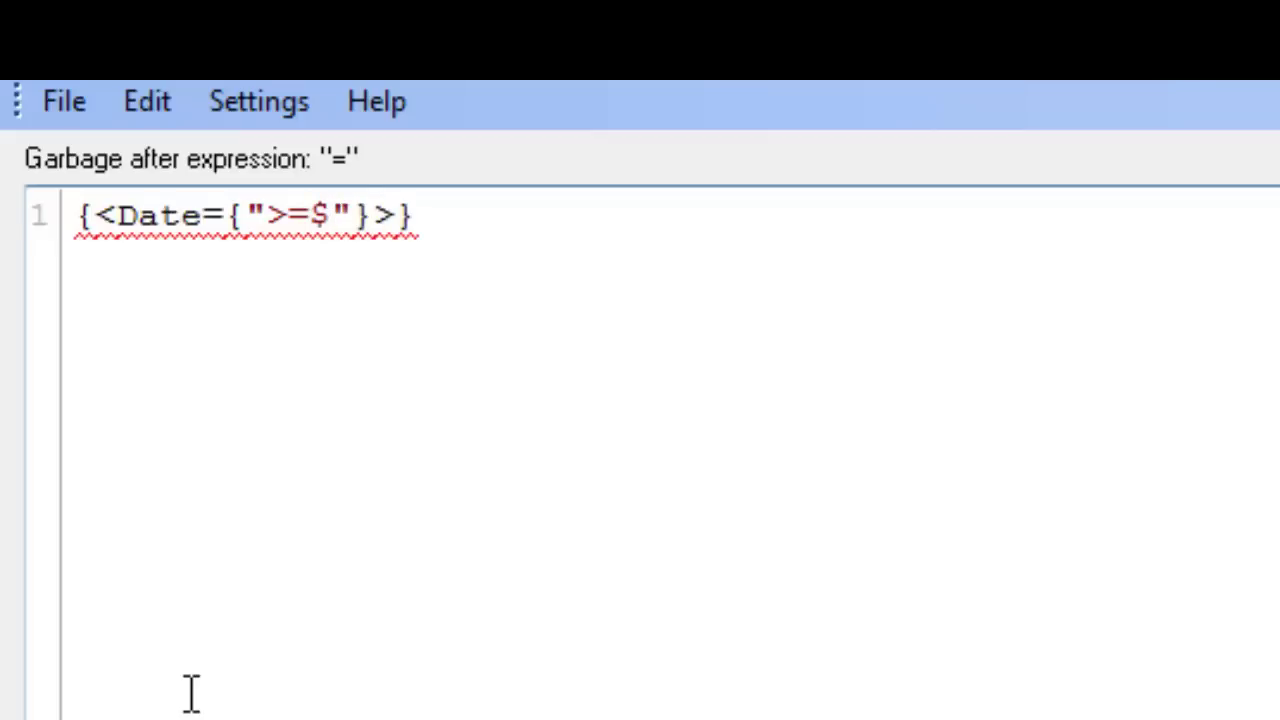
{"action": "type", "text": "(="}
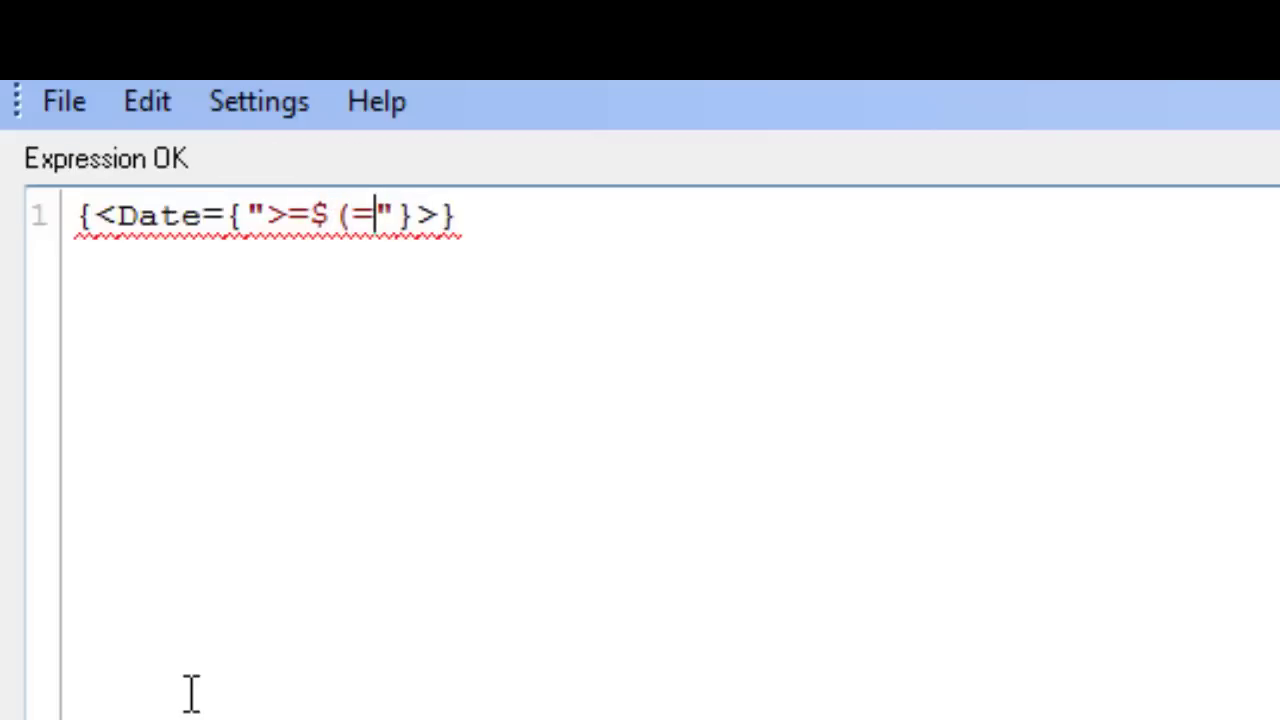
{"action": "type", "text": ")"}
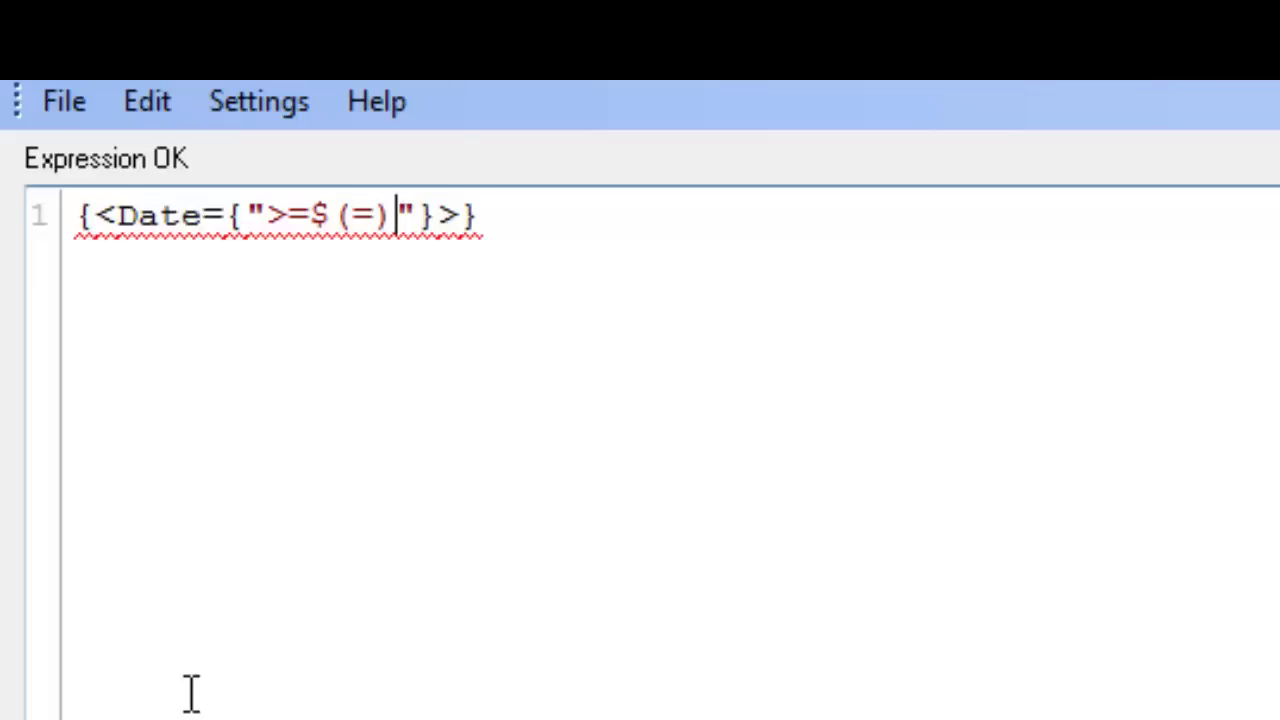
{"action": "type", "text": "<"}
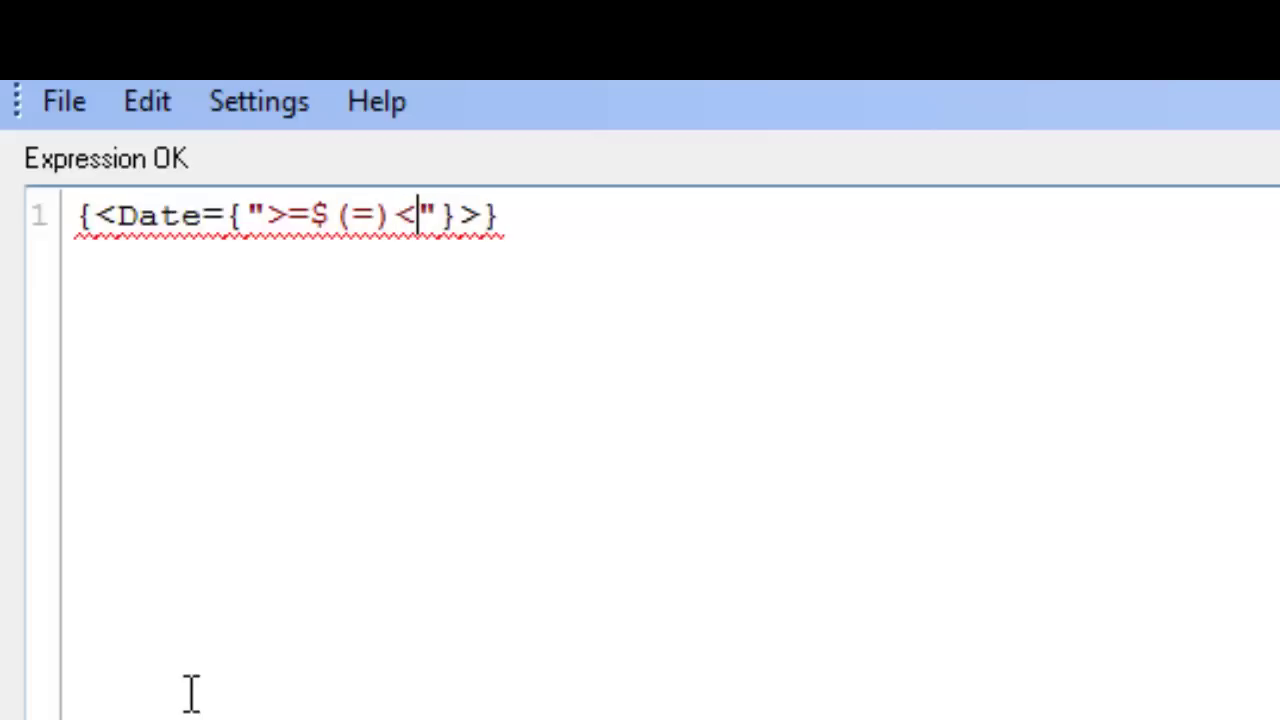
{"action": "type", "text": "="}
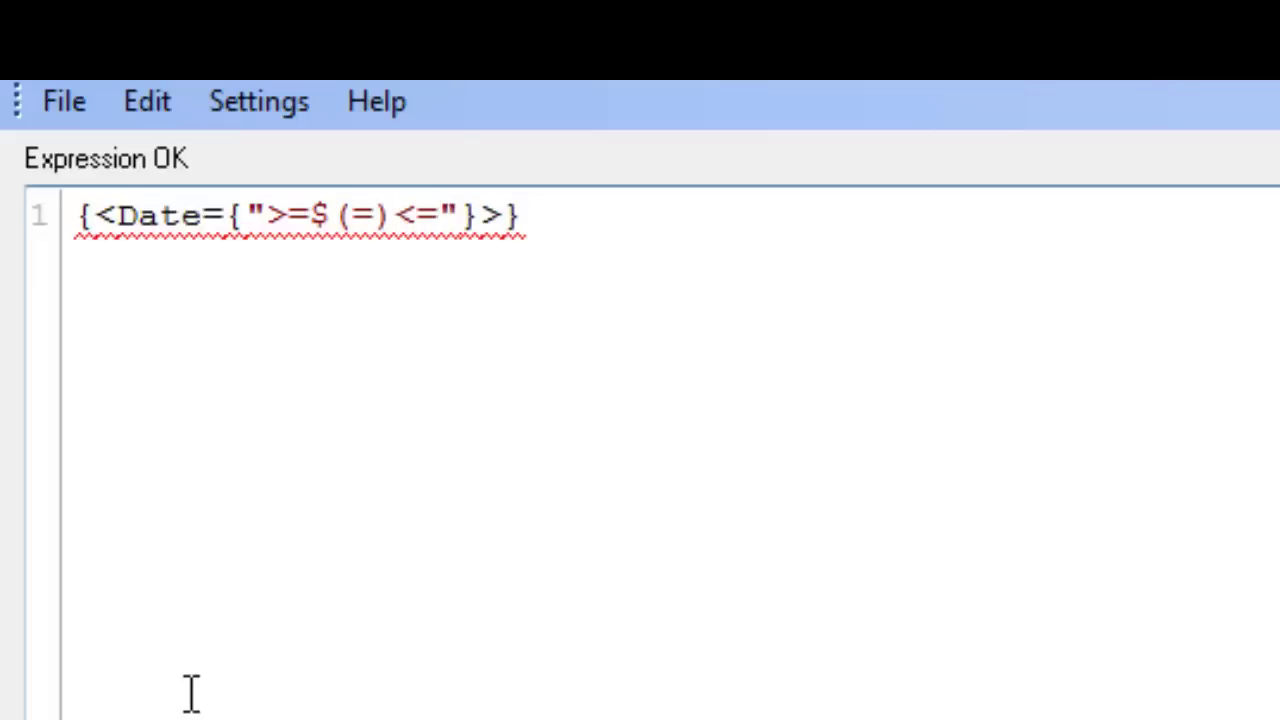
{"action": "type", "text": "$("}
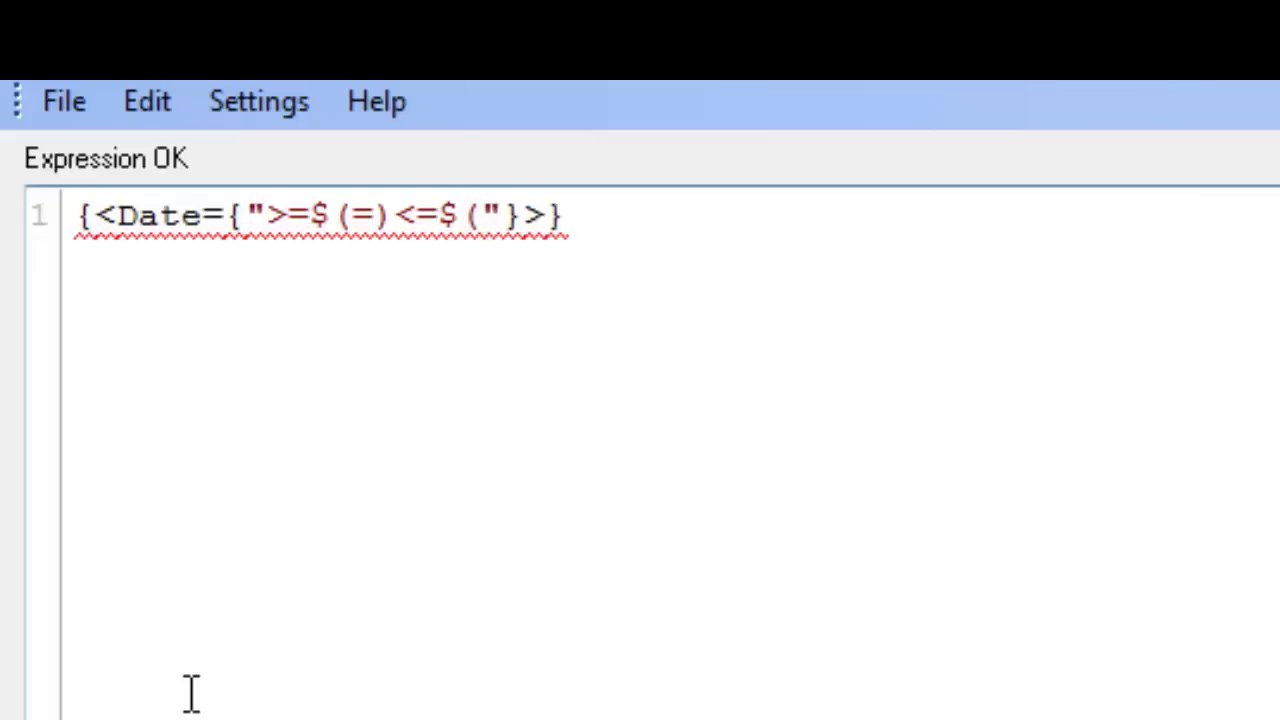
{"action": "type", "text": "="}
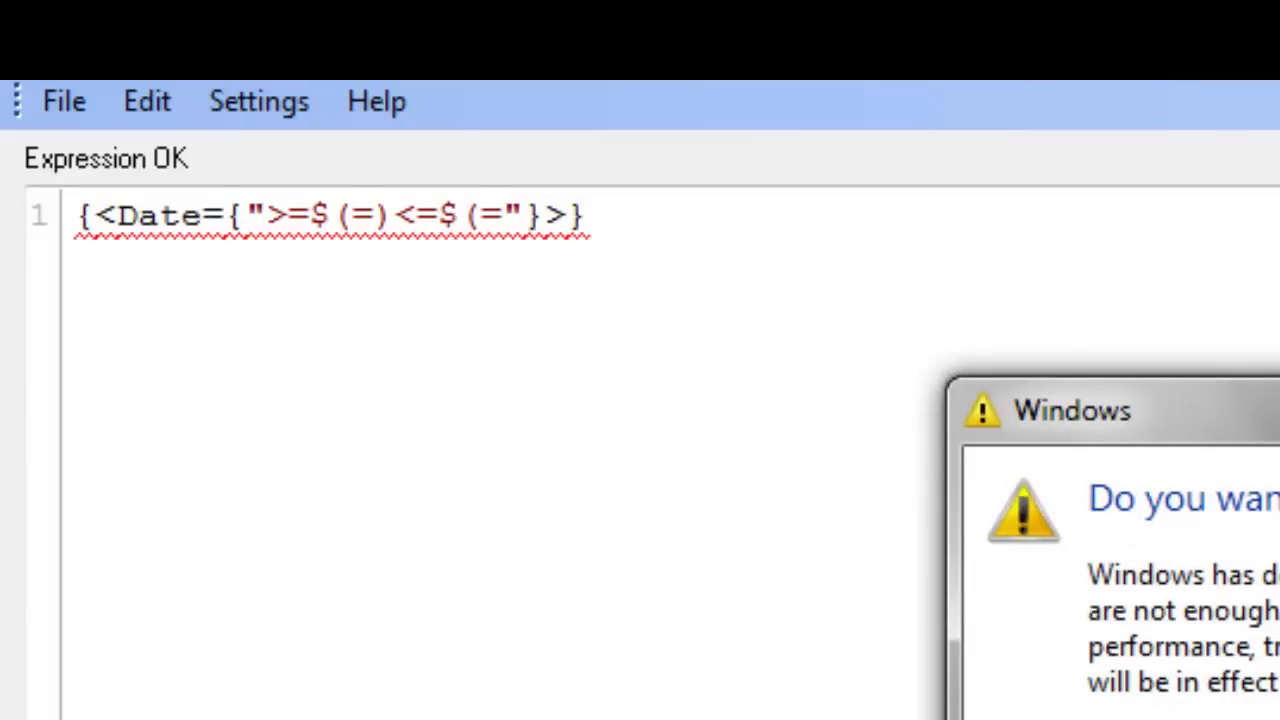
{"action": "left_click", "coordinate": [1163, 411]}
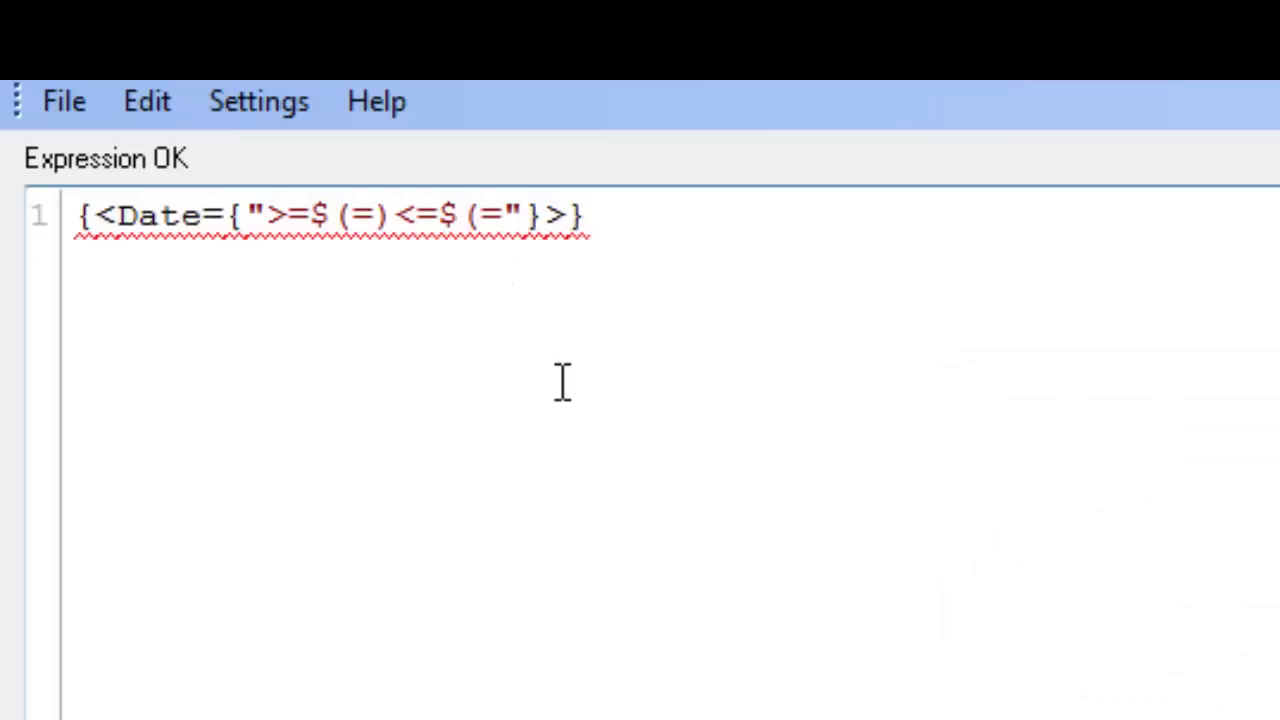
{"action": "type", "text": ")"}
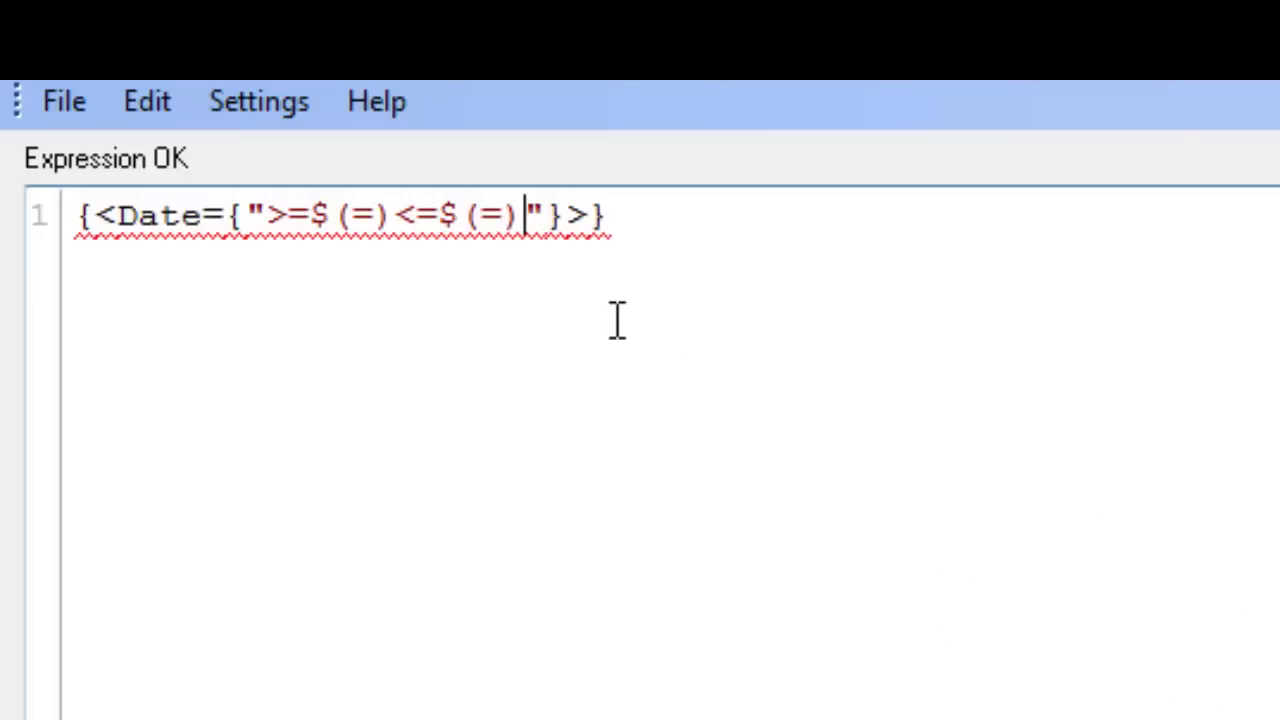
{"action": "left_click", "coordinate": [73, 222]}
{"action": "type", "text": "Su"}
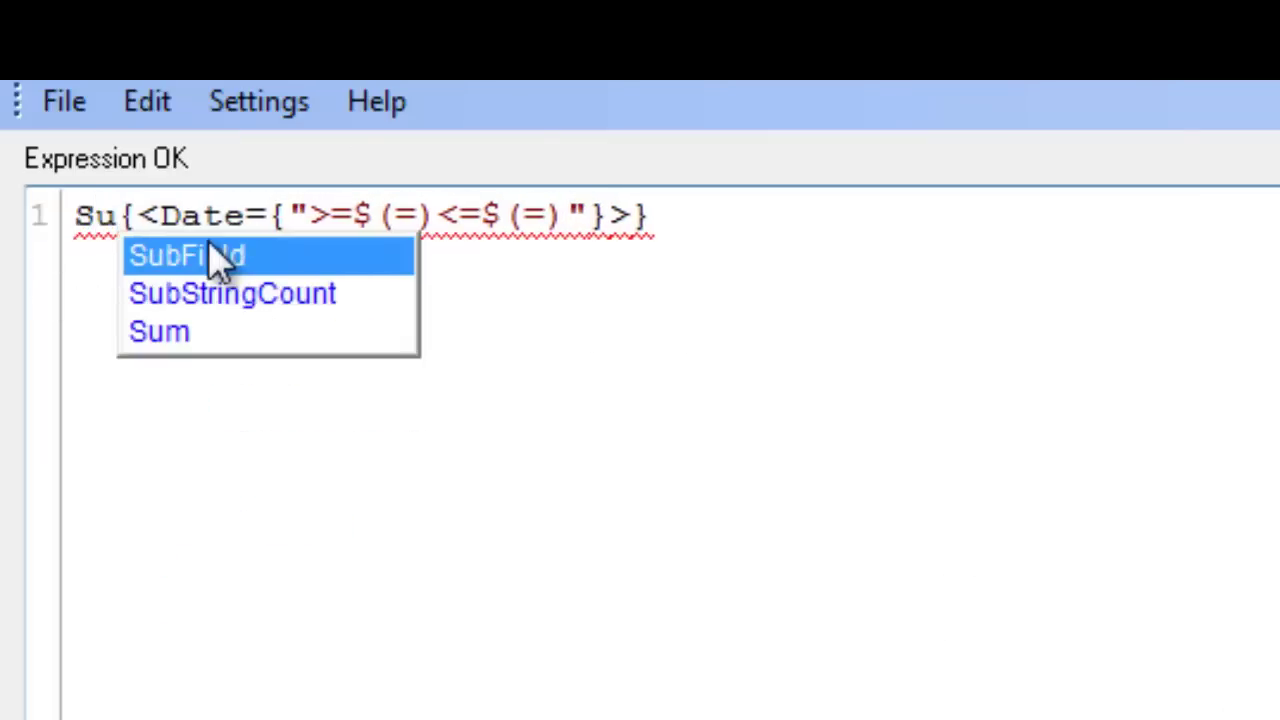
{"action": "type", "text": "m"}
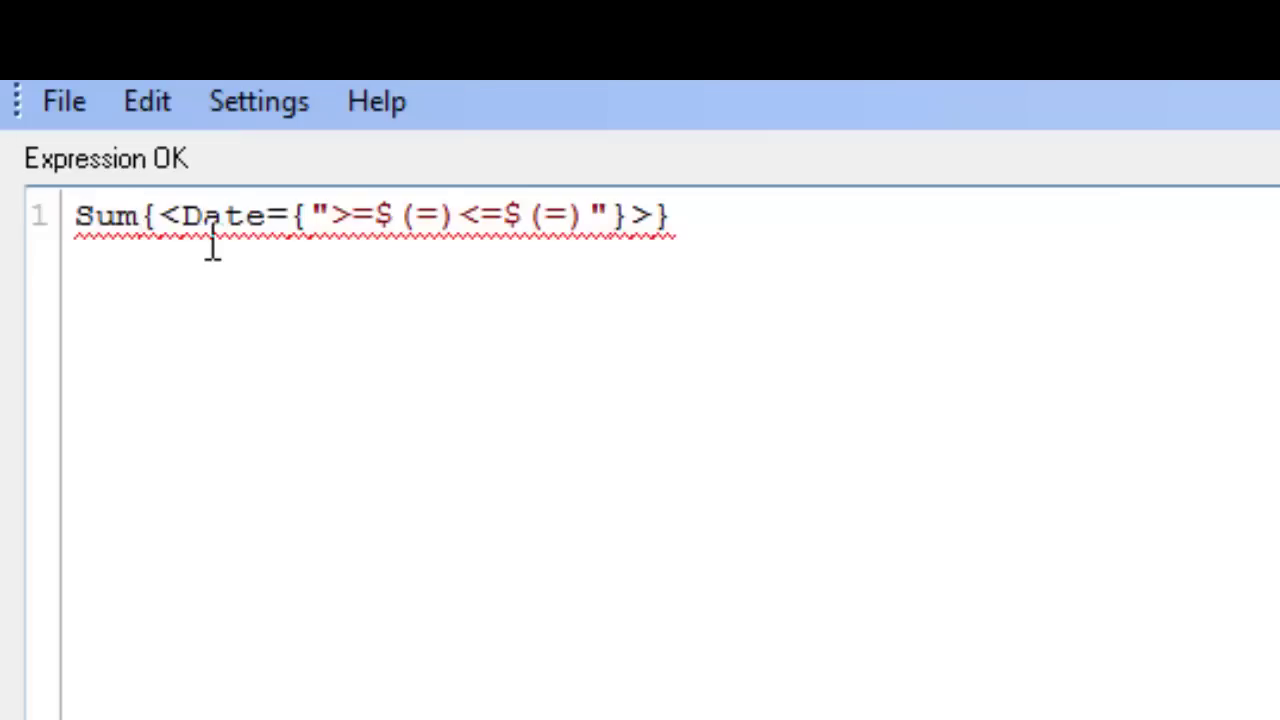
{"action": "type", "text": "("}
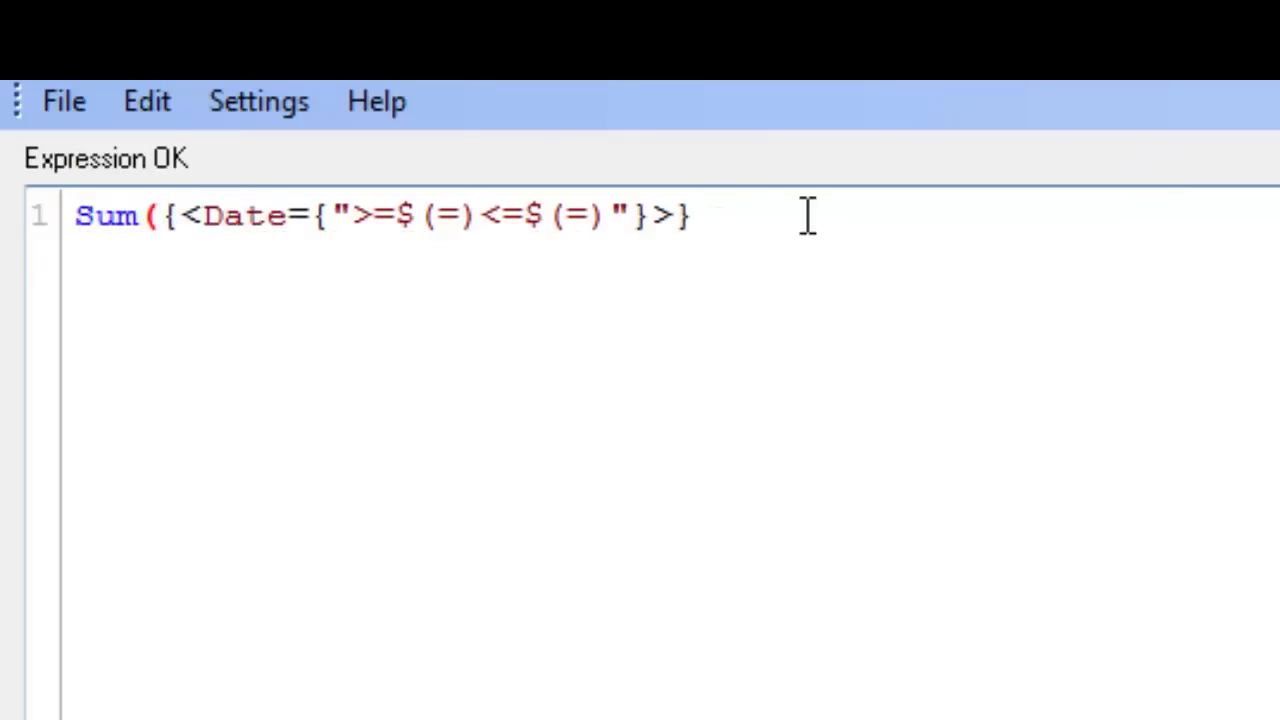
{"action": "type", "text": "Value"}
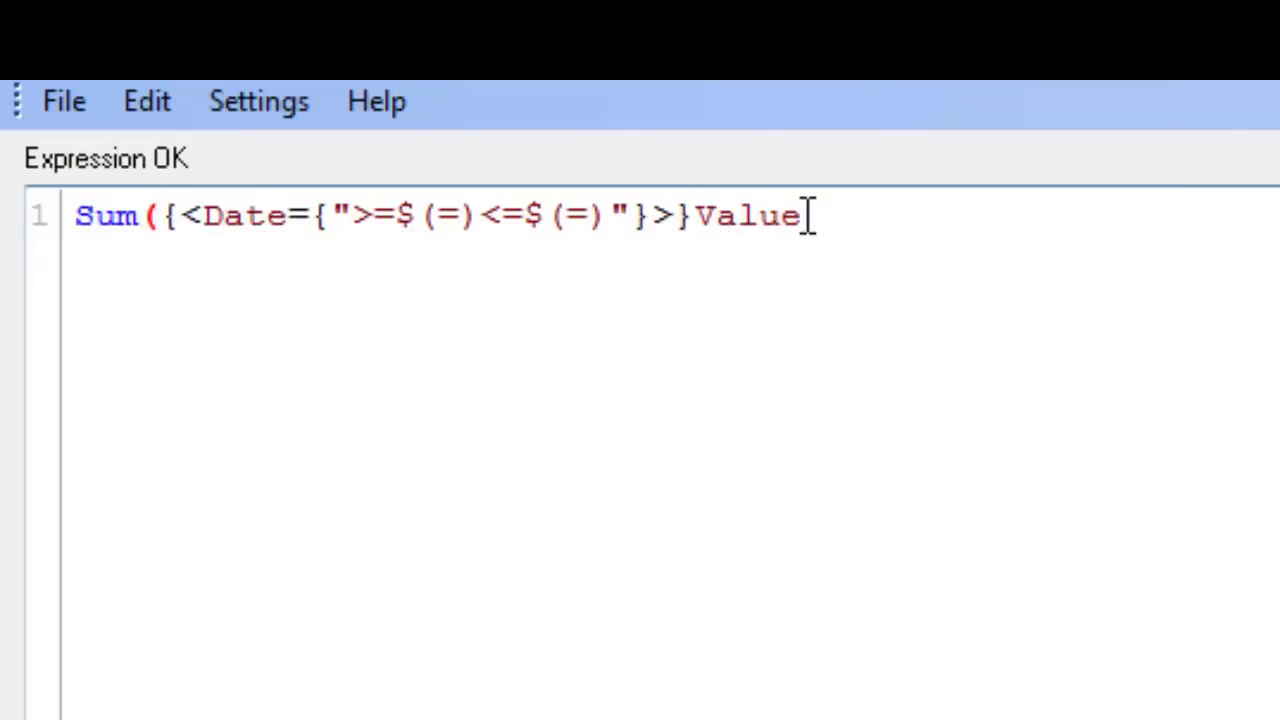
{"action": "type", "text": ")"}
Fill the lower date bound with MONTHSTART(MAX(Date),-1).
{"action": "type", "text": "M"}
{"action": "type", "text": "ONTHSTAR"}
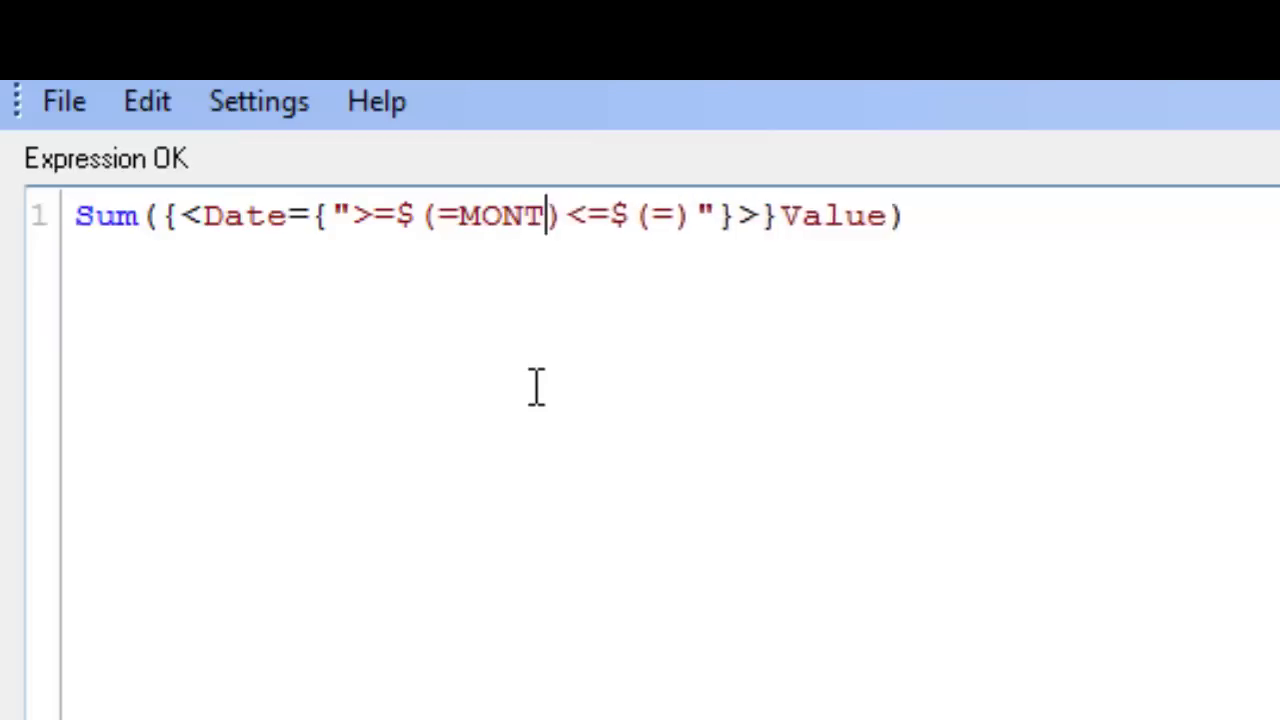
{"action": "type", "text": "T()"}
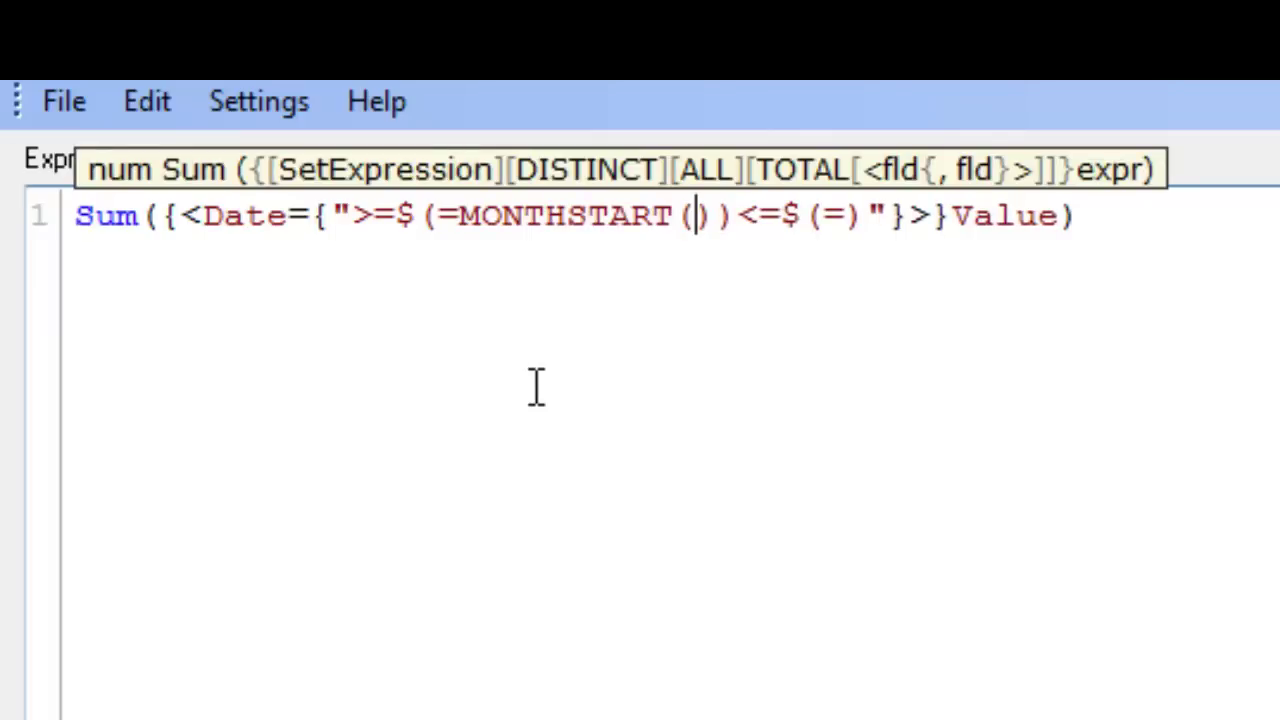
{"action": "type", "text": "MAX()"}
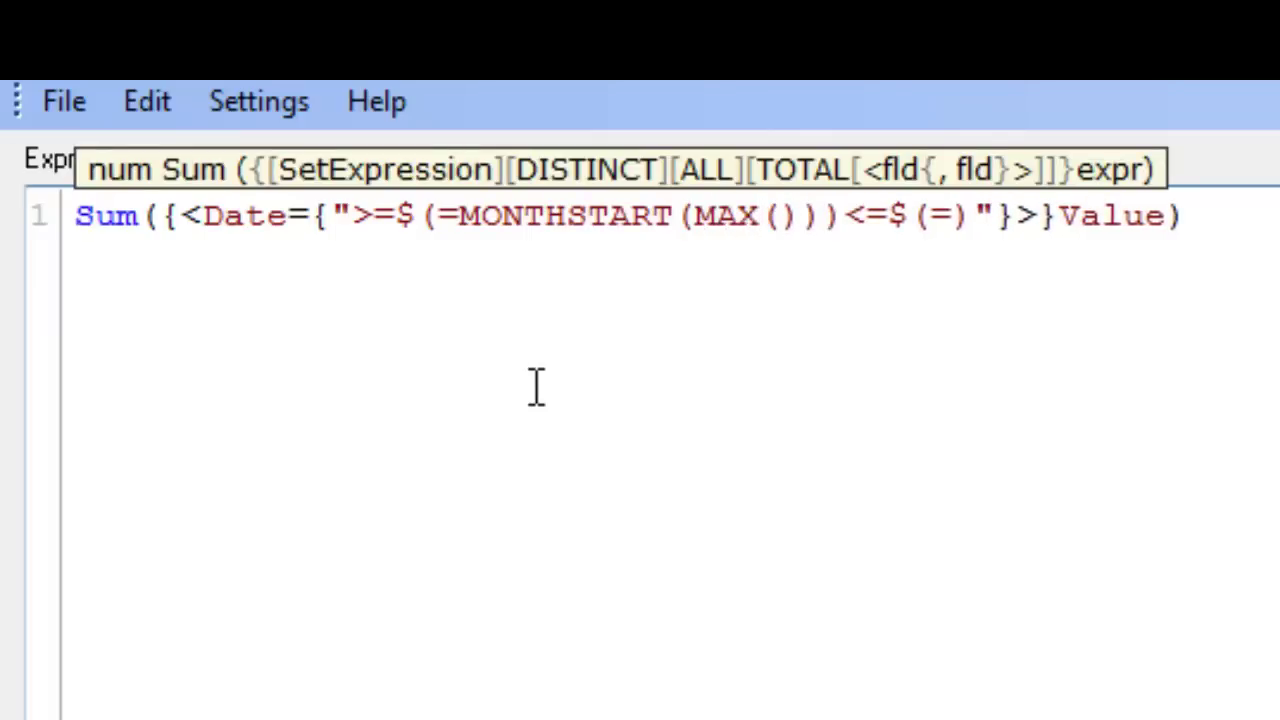
{"action": "type", "text": "Date"}
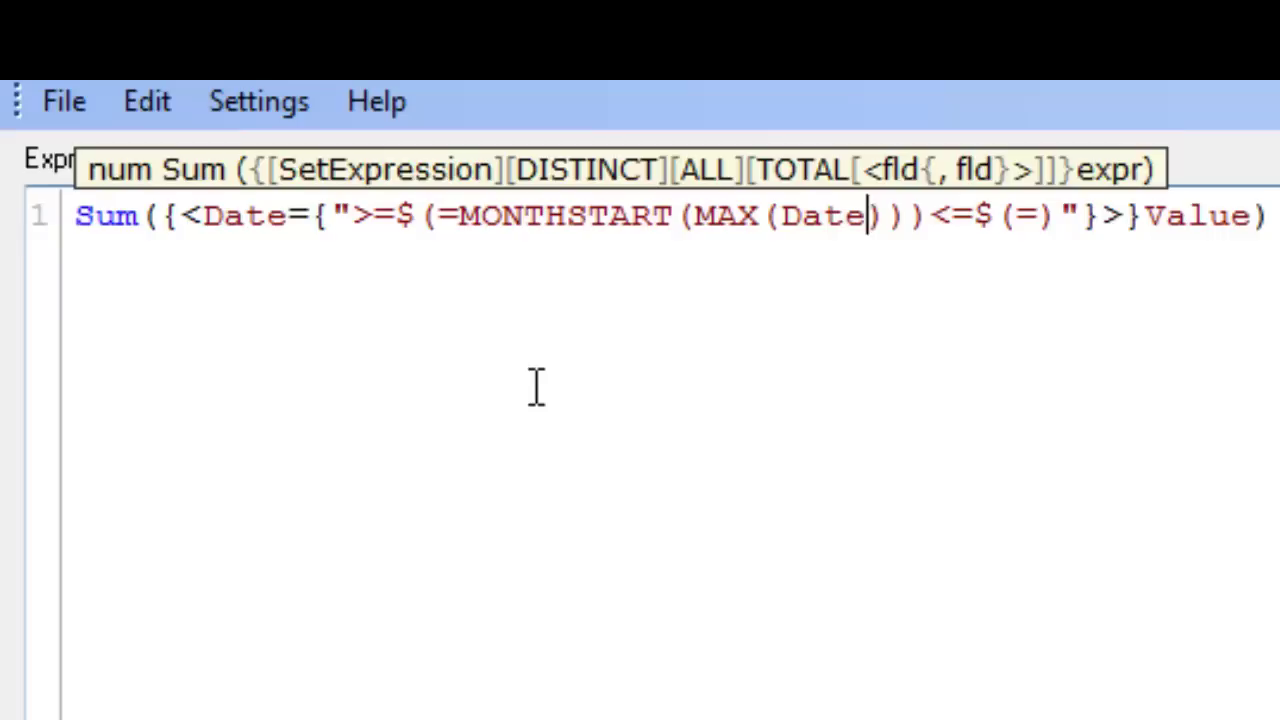
{"action": "key", "text": "Right"}
{"action": "type", "text": ",-1"}
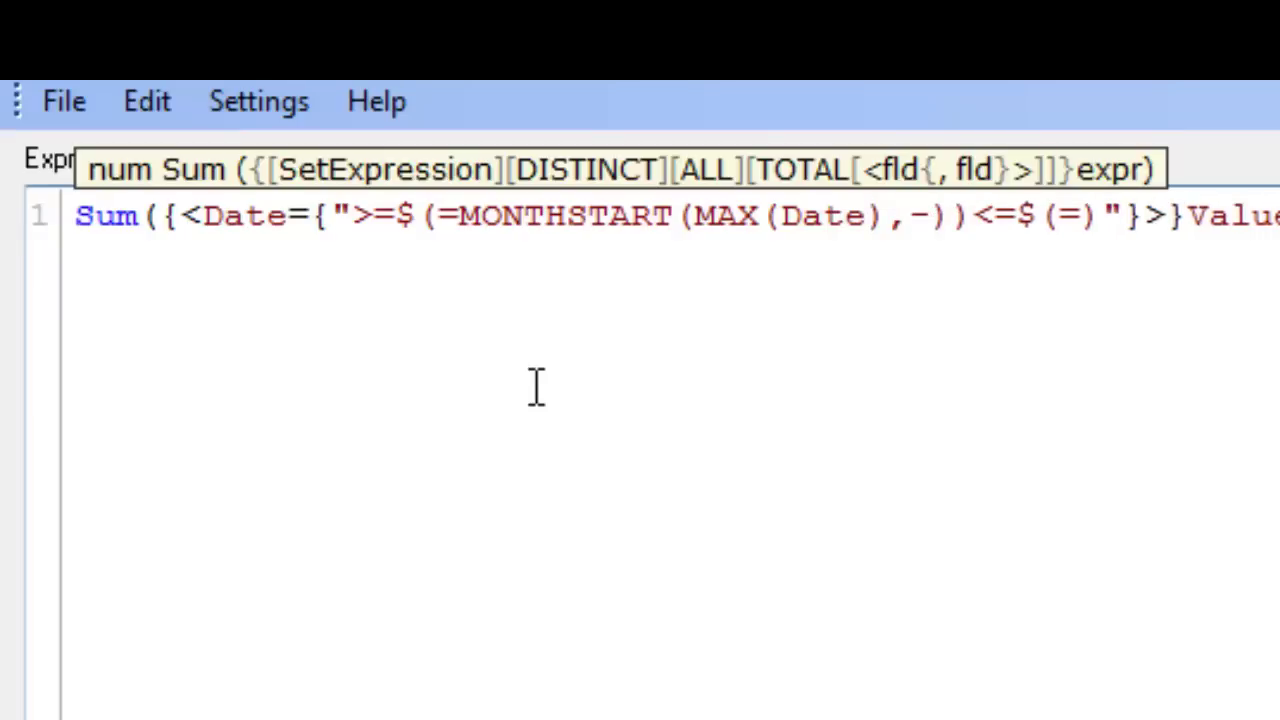
{"action": "left_click", "coordinate": [1102, 220]}
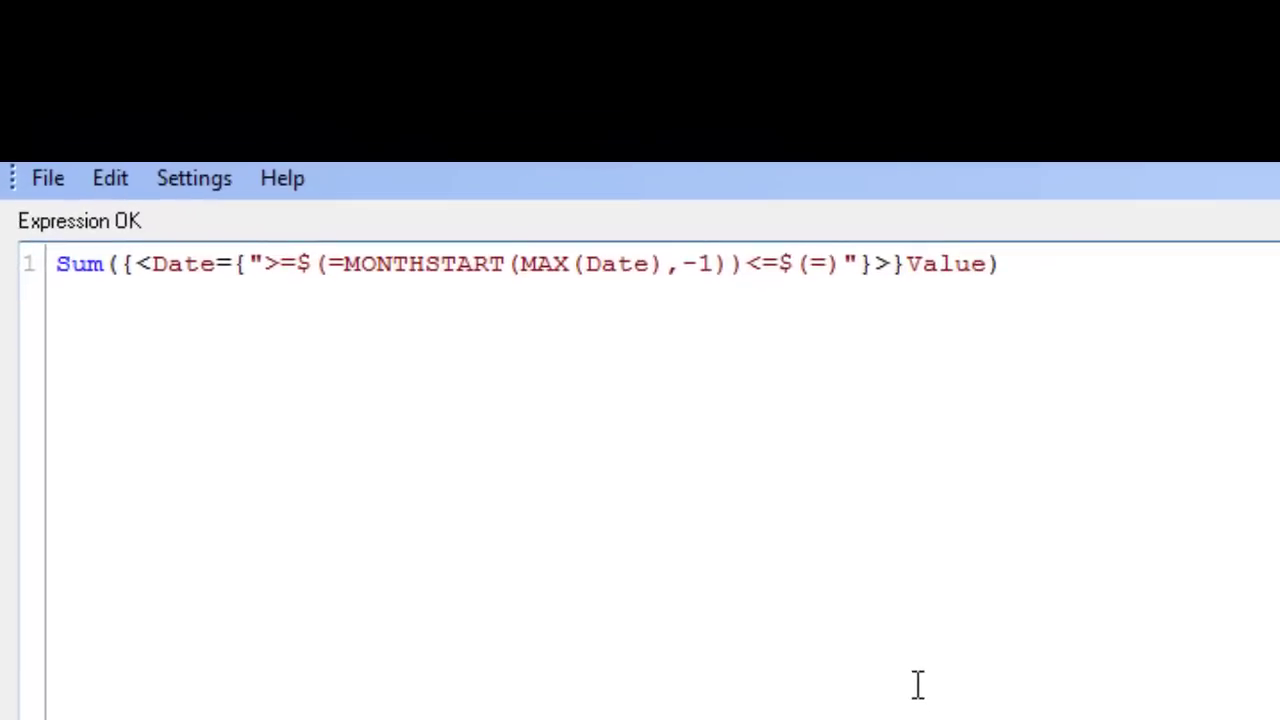
Fill the upper date bound with MONTHEND(MAX(Date),-1).
{"action": "type", "text": "M"}
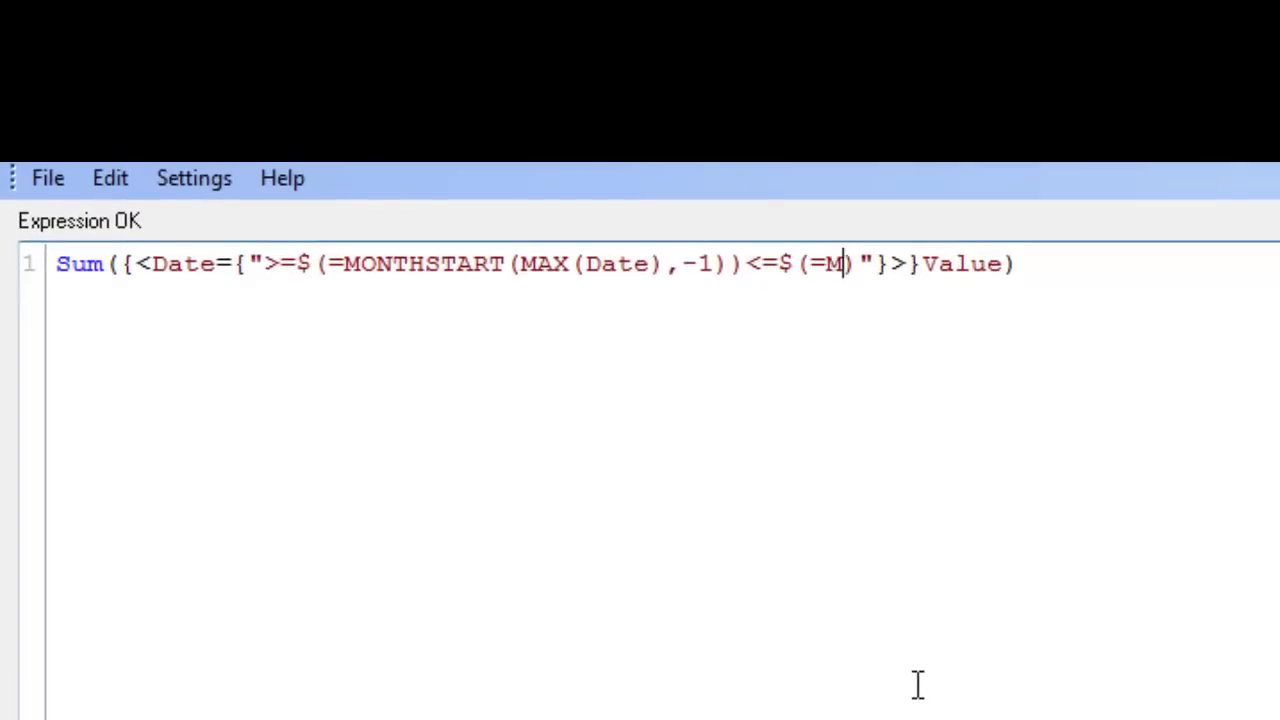
{"action": "type", "text": "ONTHEND"}
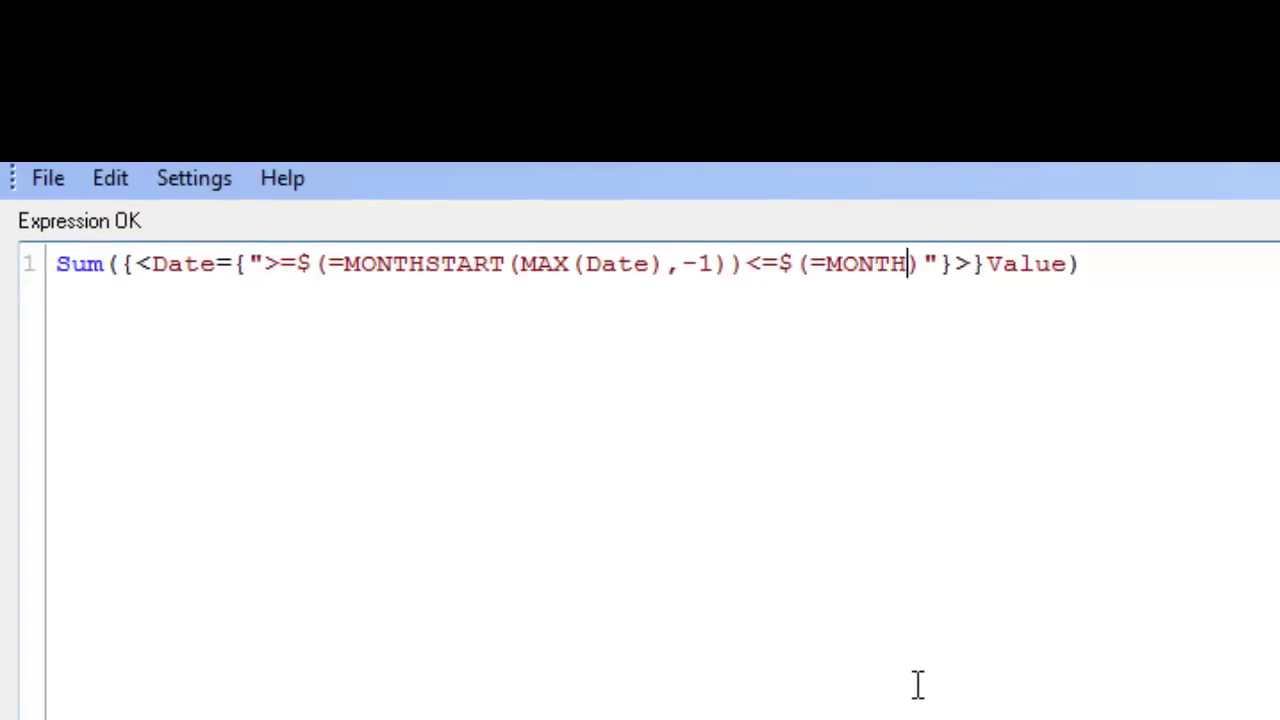
{"action": "type", "text": "()"}
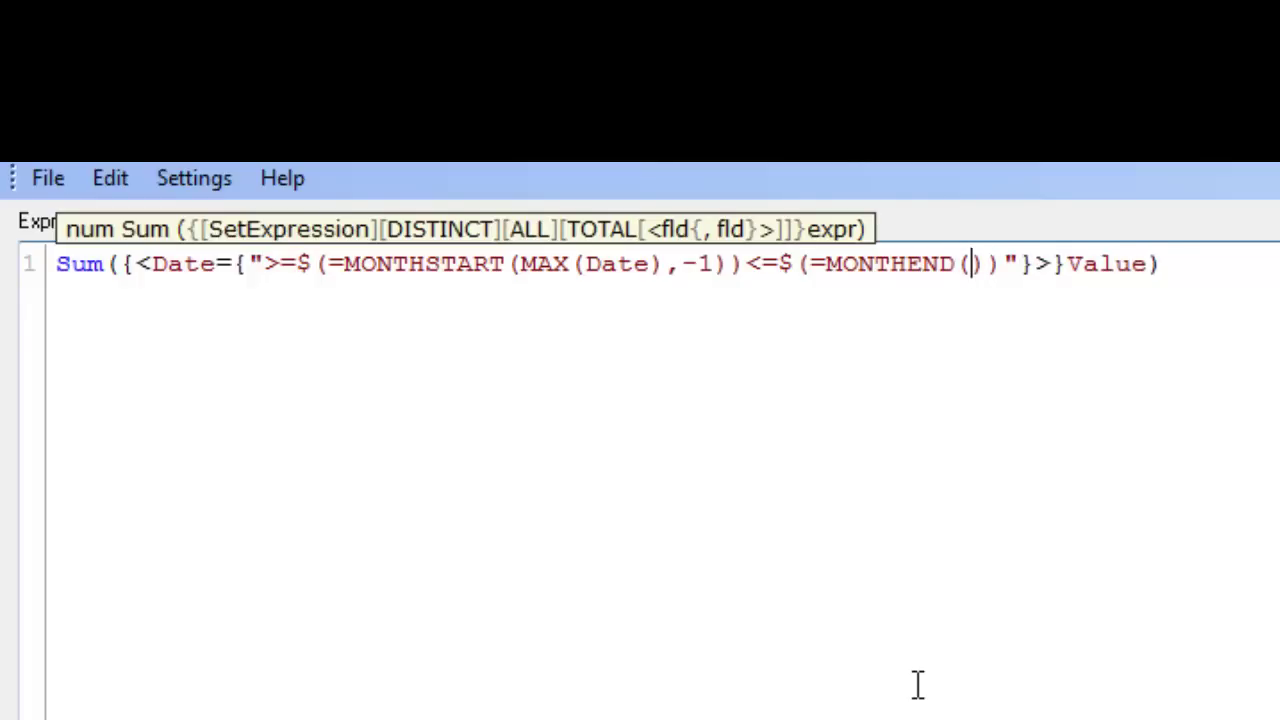
{"action": "type", "text": "MAX()"}
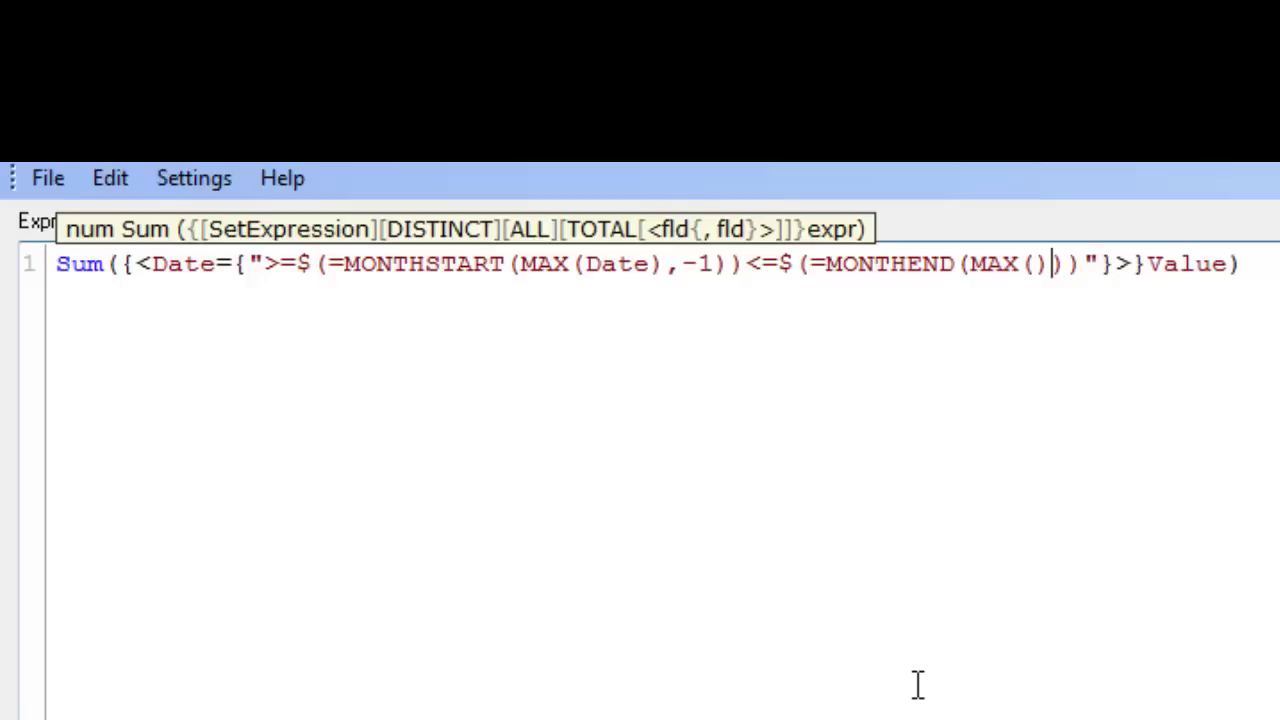
{"action": "key", "text": "Left"}
{"action": "type", "text": "Date"}
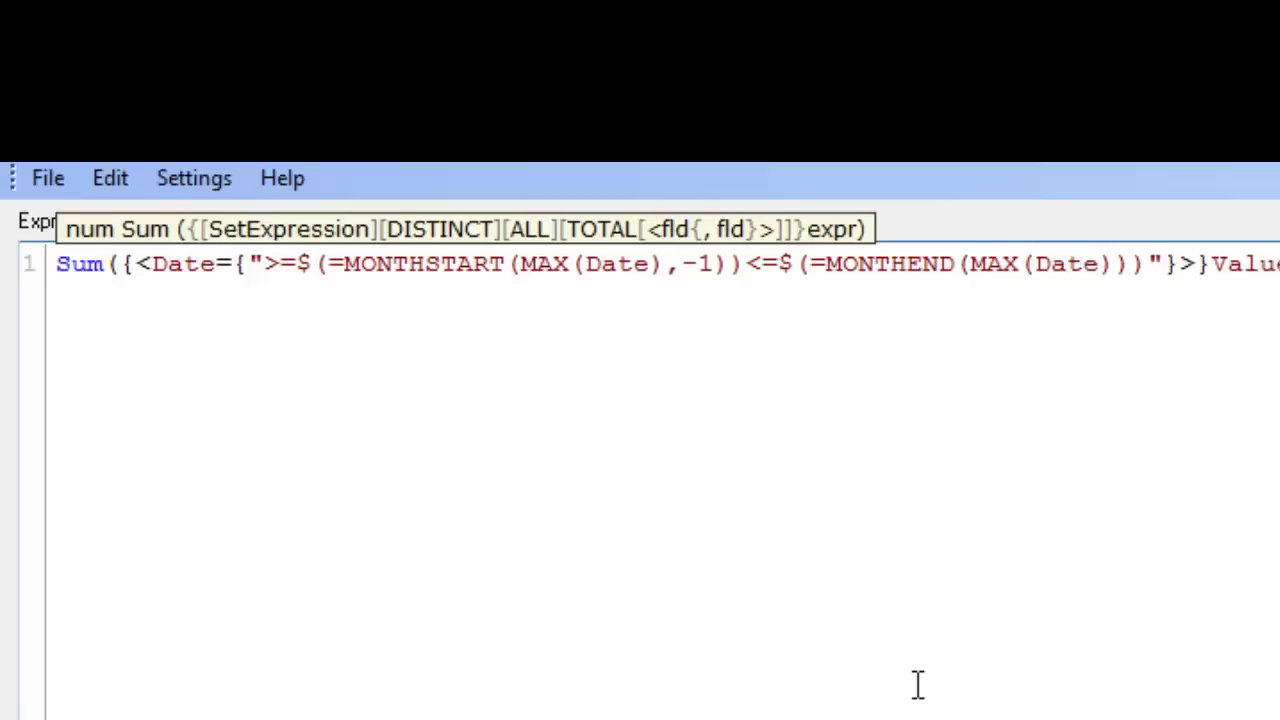
{"action": "key", "text": "Right"}
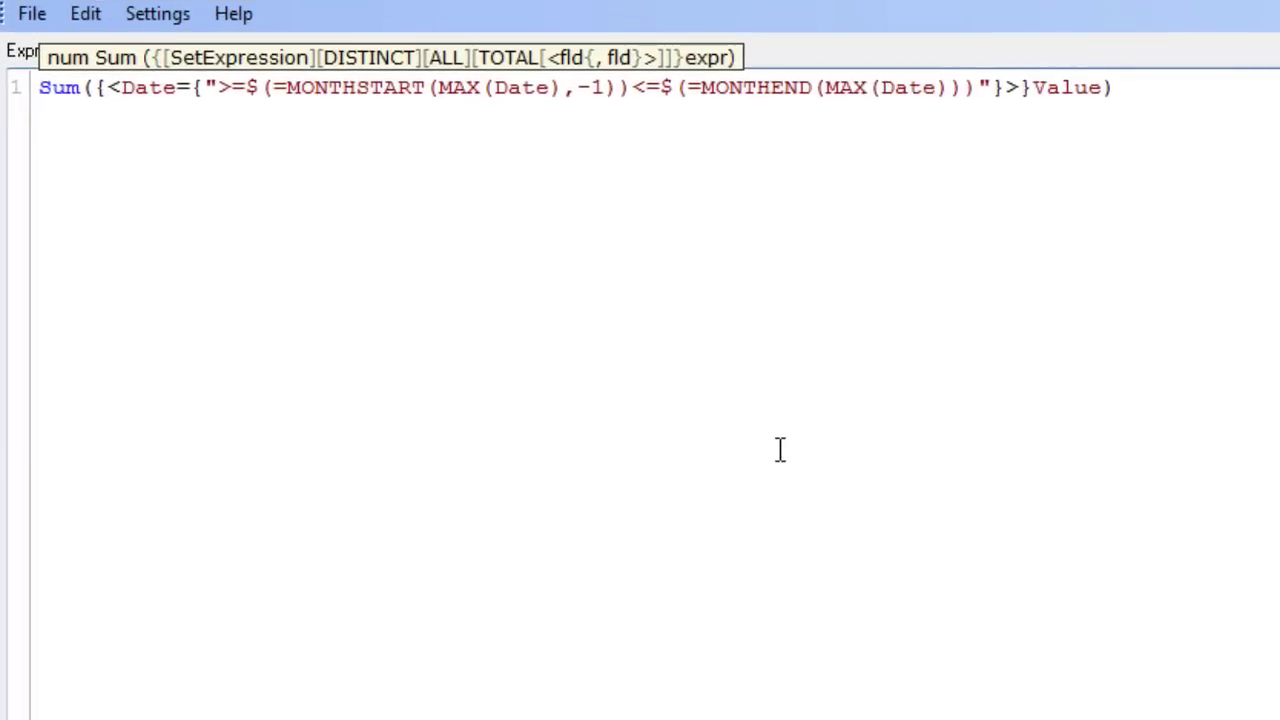
{"action": "type", "text": ",-1))<=$(=MON"}
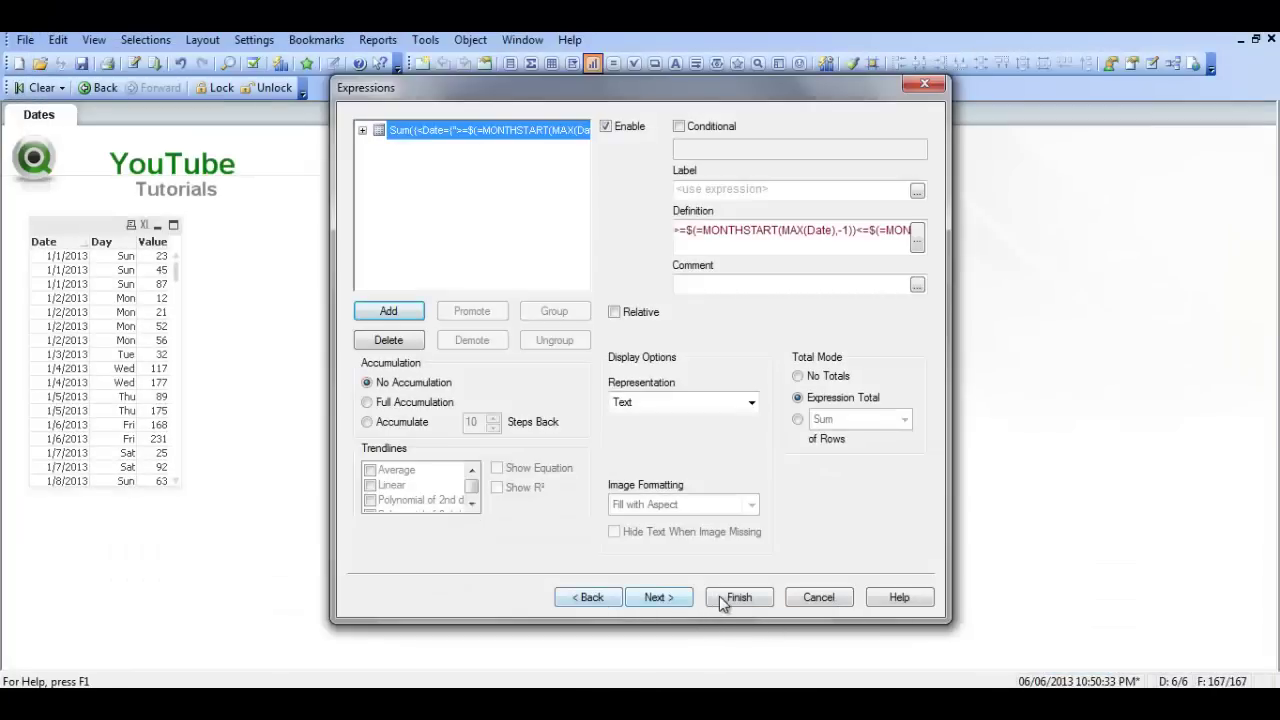
Finish the straight table showing 4236 for May 2013 and move it to the sheet's centre.
{"action": "left_click", "coordinate": [725, 600]}
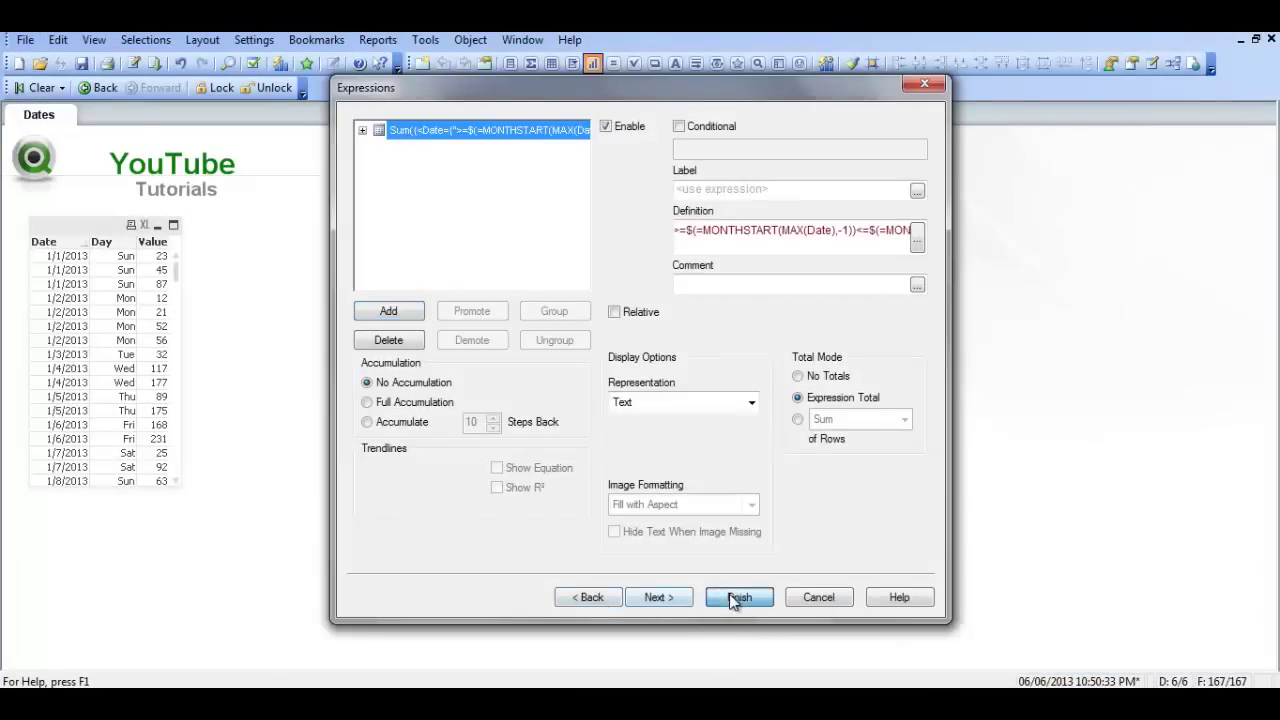
{"action": "left_click_drag", "start_coordinate": [393, 418], "coordinate": [482, 327]}
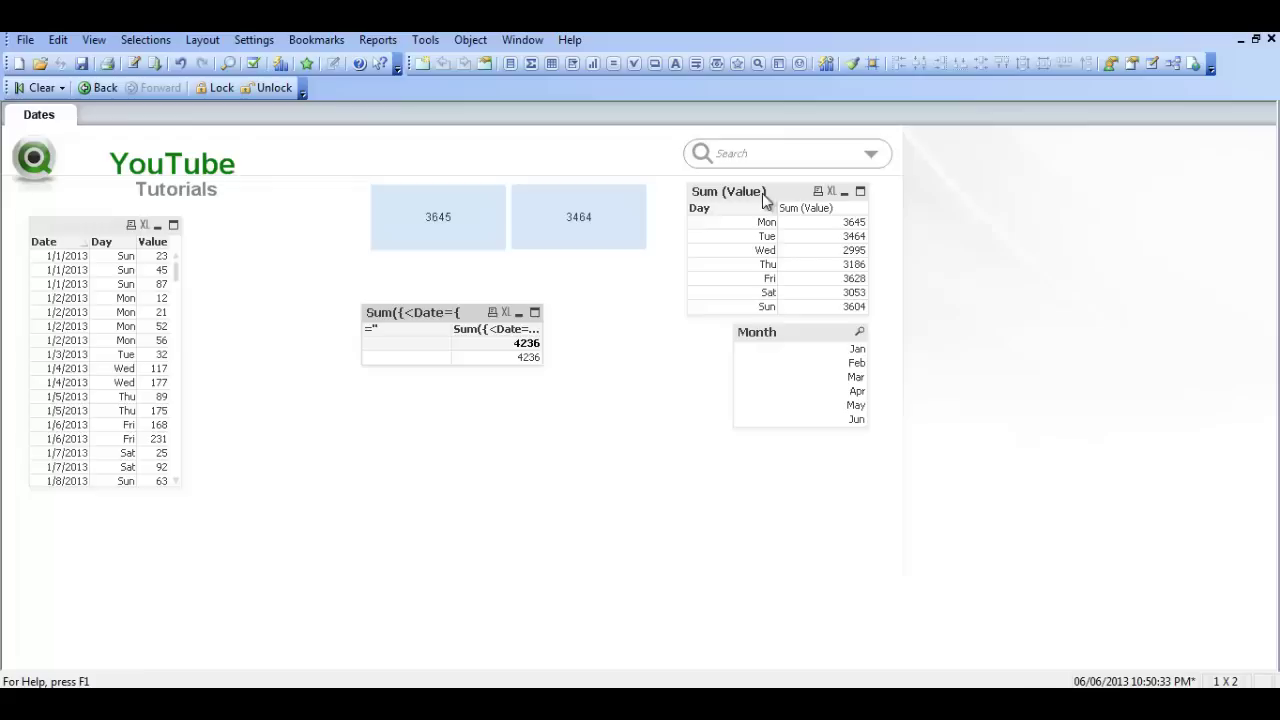
Replace the Sum (Value) table's Day dimension with Month in its properties.
{"action": "right_click", "coordinate": [776, 220]}
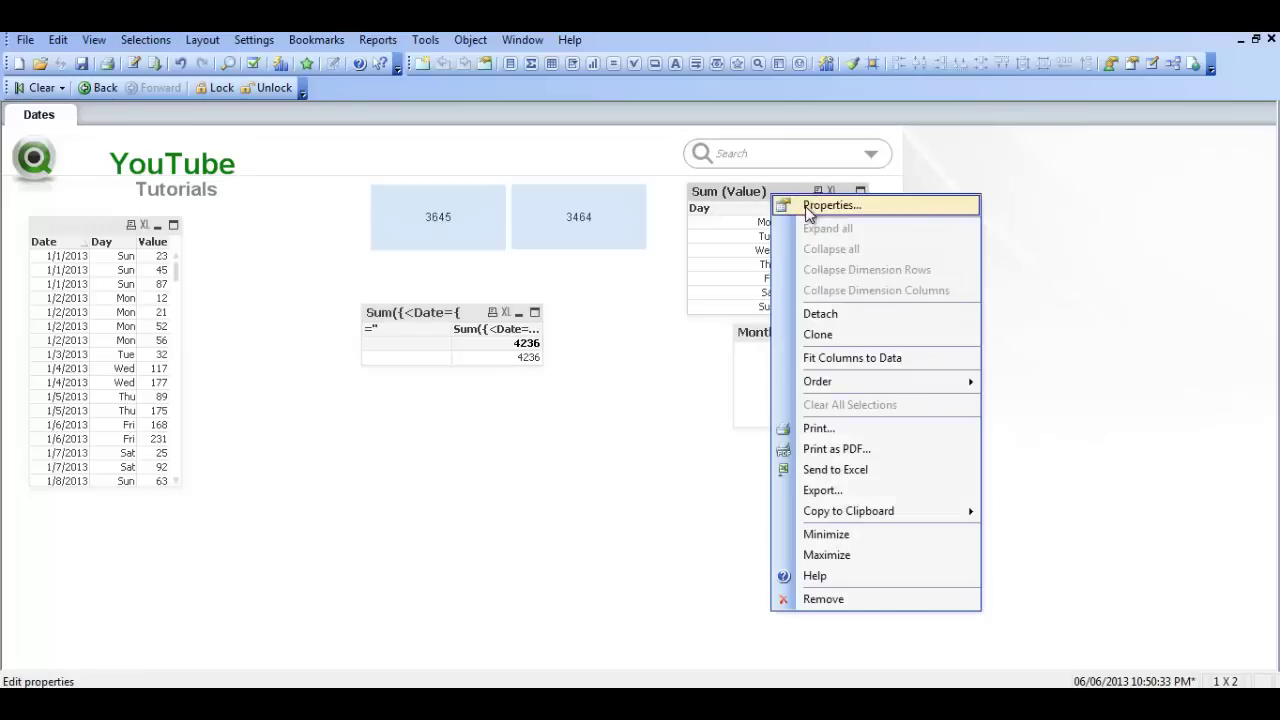
{"action": "left_click", "coordinate": [808, 205]}
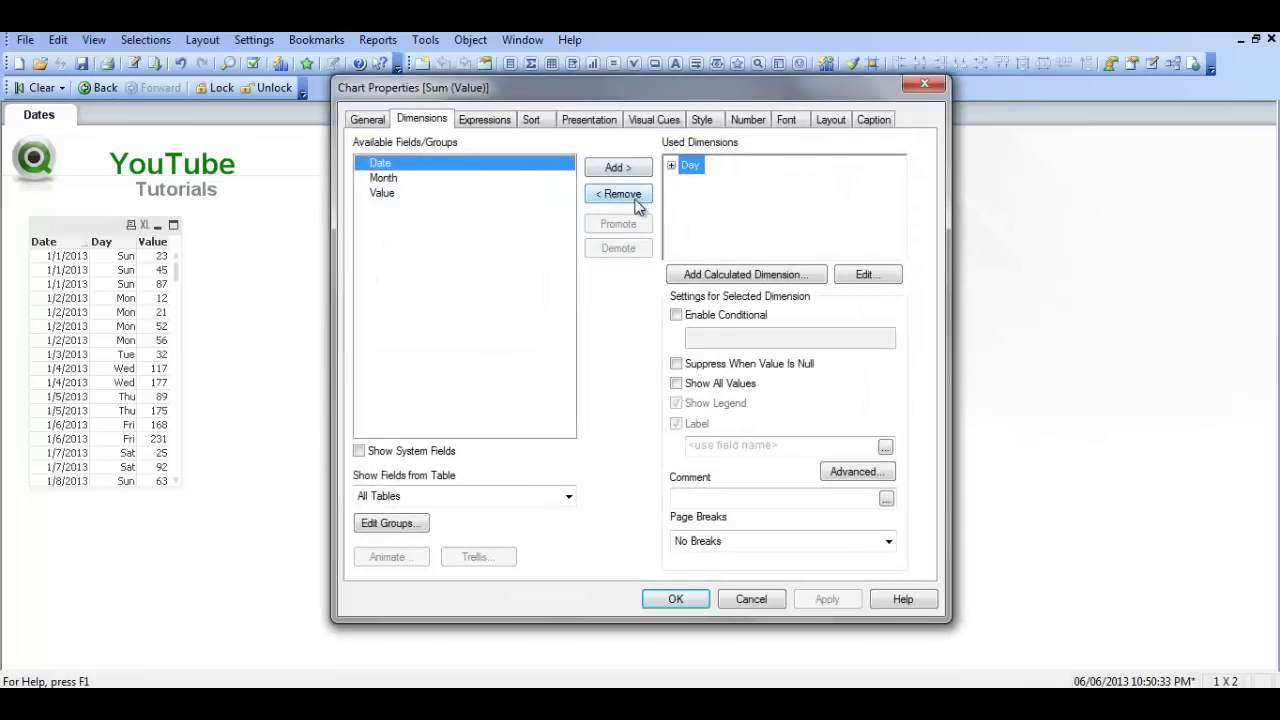
{"action": "left_click", "coordinate": [636, 197]}
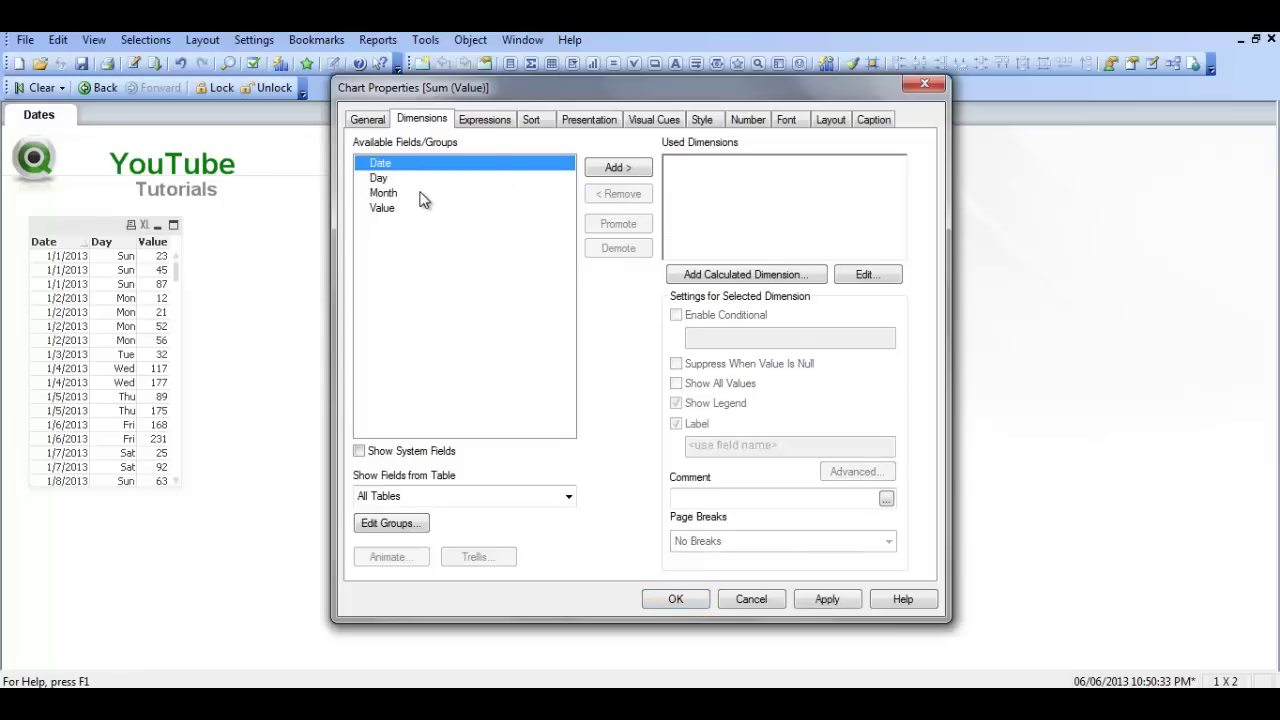
{"action": "left_click", "coordinate": [572, 193]}
{"action": "left_click", "coordinate": [624, 169]}
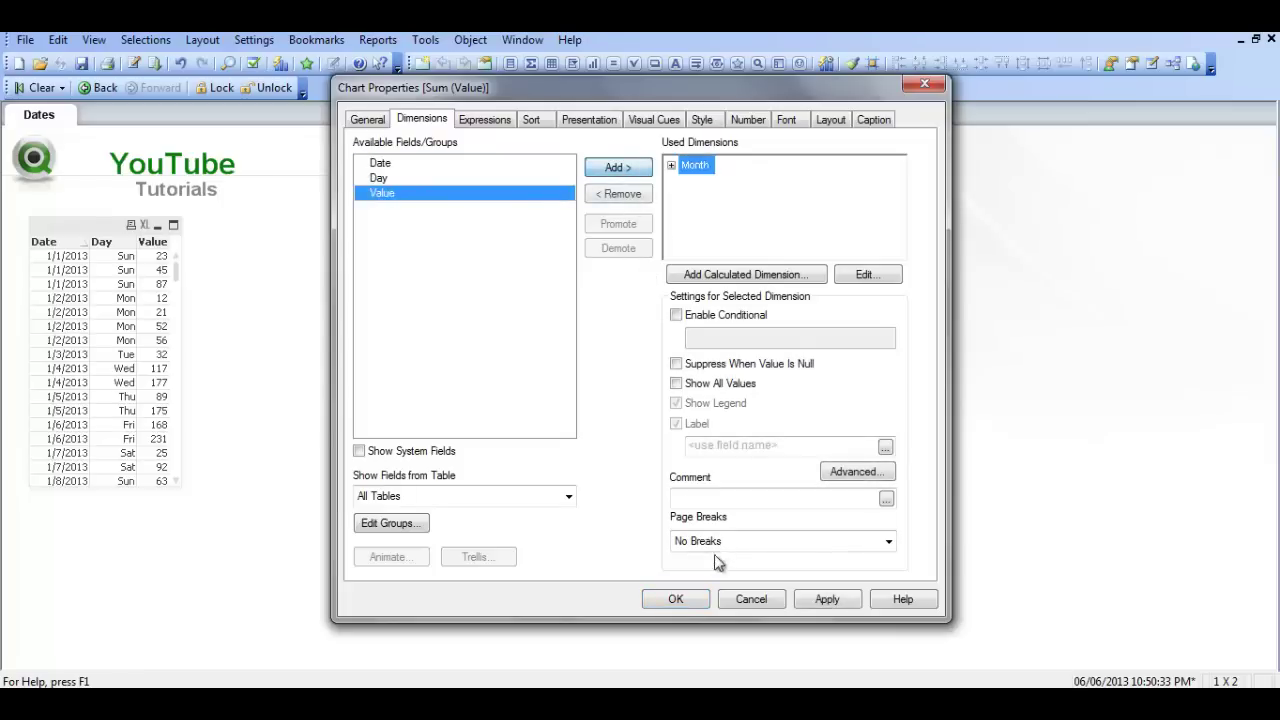
{"action": "left_click", "coordinate": [679, 599]}
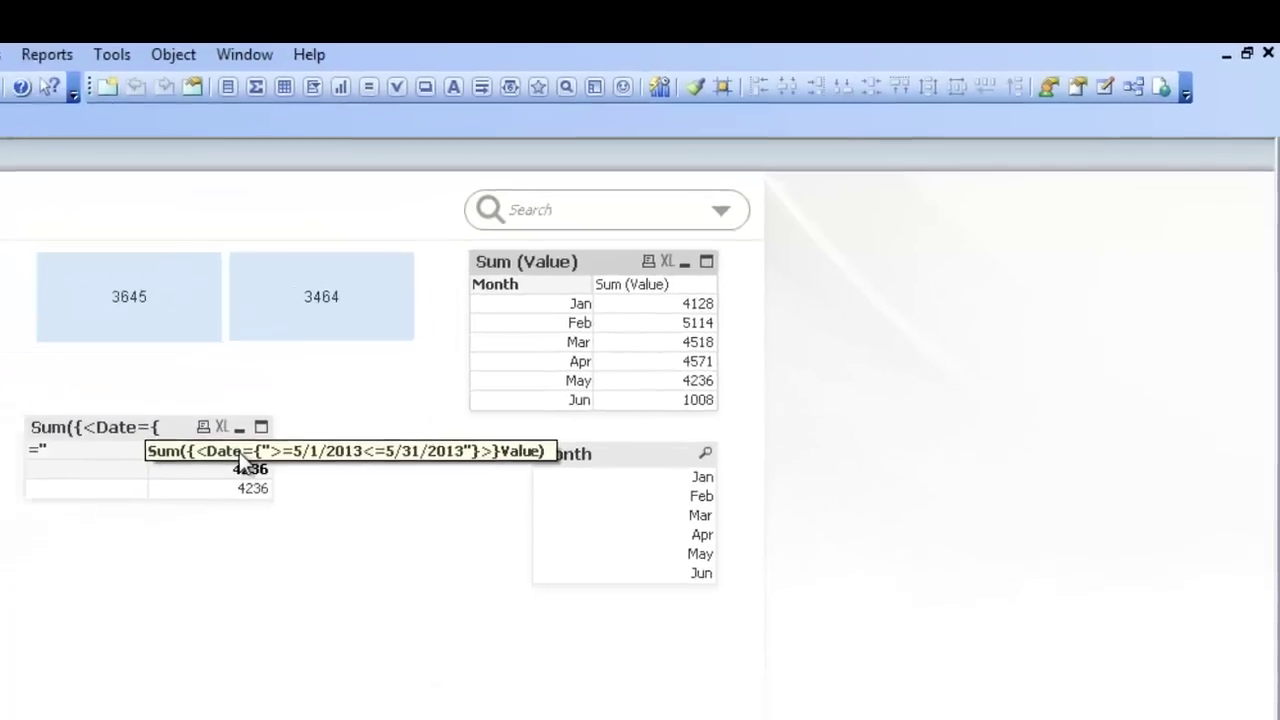
Edit the expression so both MONTHSTART and MONTHEND use offset -2 instead of -1.
{"action": "right_click", "coordinate": [412, 332]}
{"action": "left_click", "coordinate": [468, 345]}
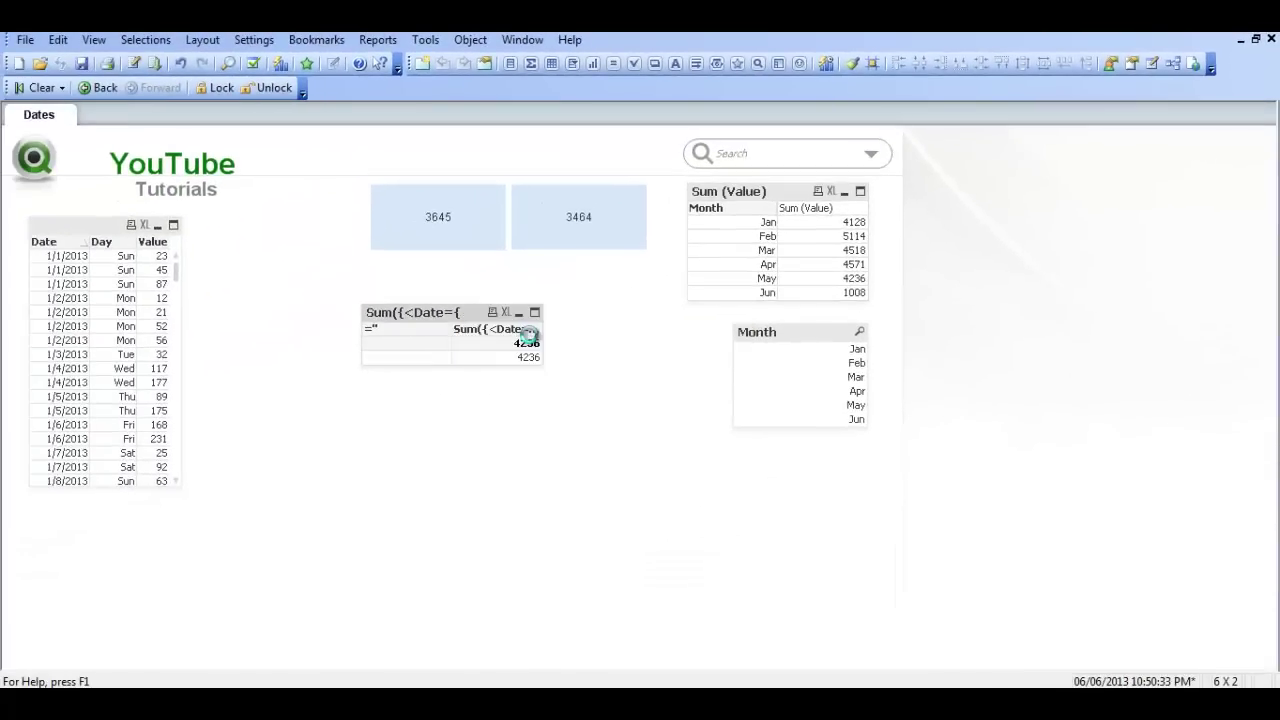
{"action": "left_click", "coordinate": [568, 118]}
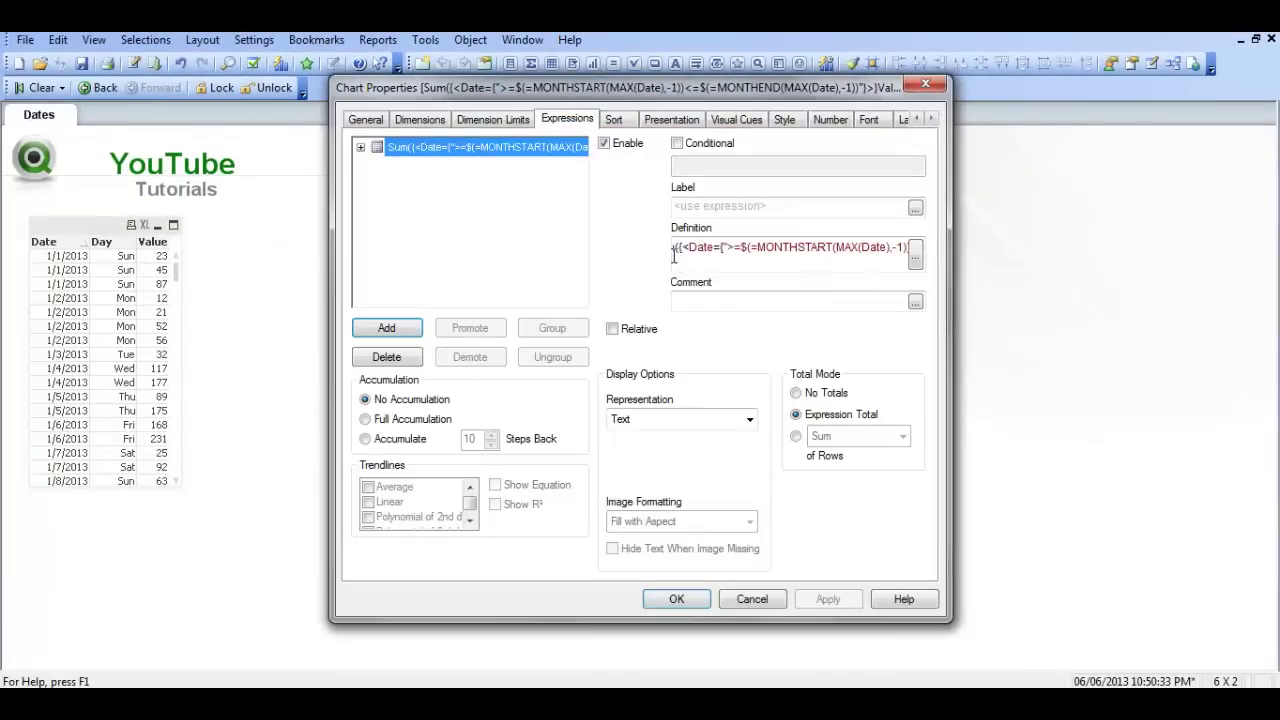
{"action": "left_click", "coordinate": [915, 255]}
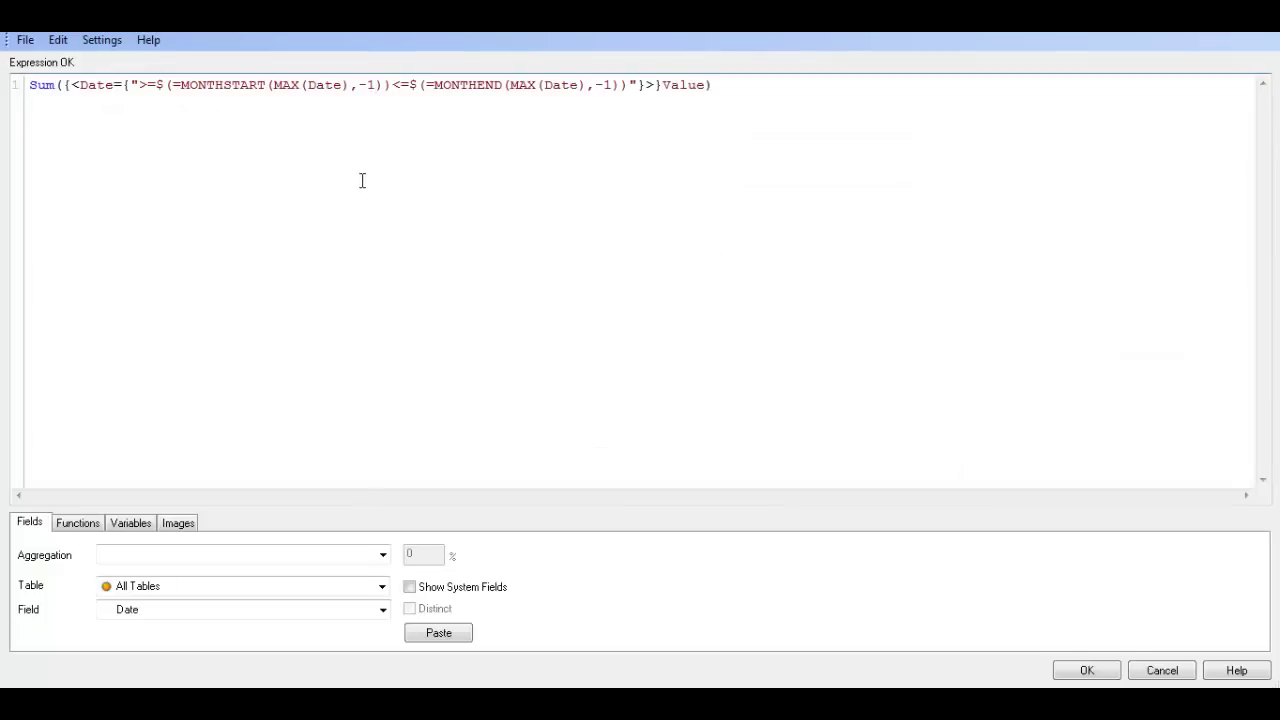
{"action": "key", "text": "BackSpace"}
{"action": "type", "text": "2"}
{"action": "key", "text": "BackSpace"}
{"action": "type", "text": "2"}
{"action": "left_click", "coordinate": [1082, 676]}
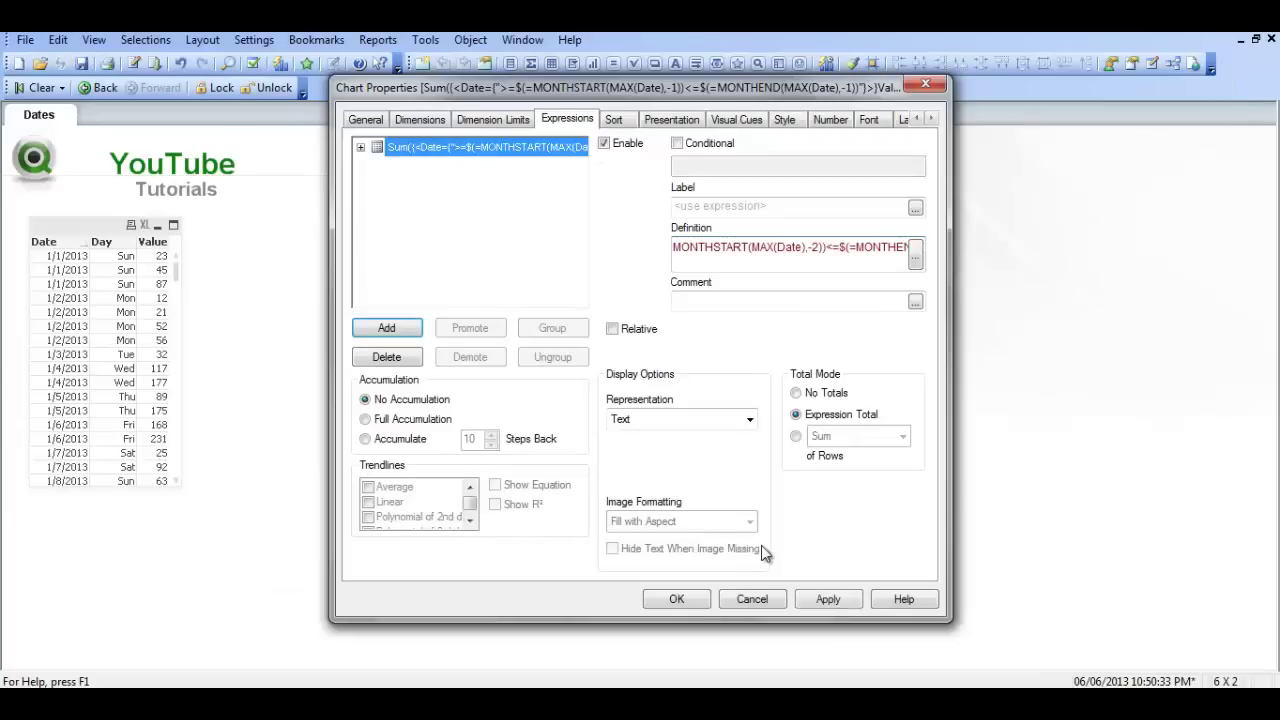
{"action": "left_click", "coordinate": [675, 599]}
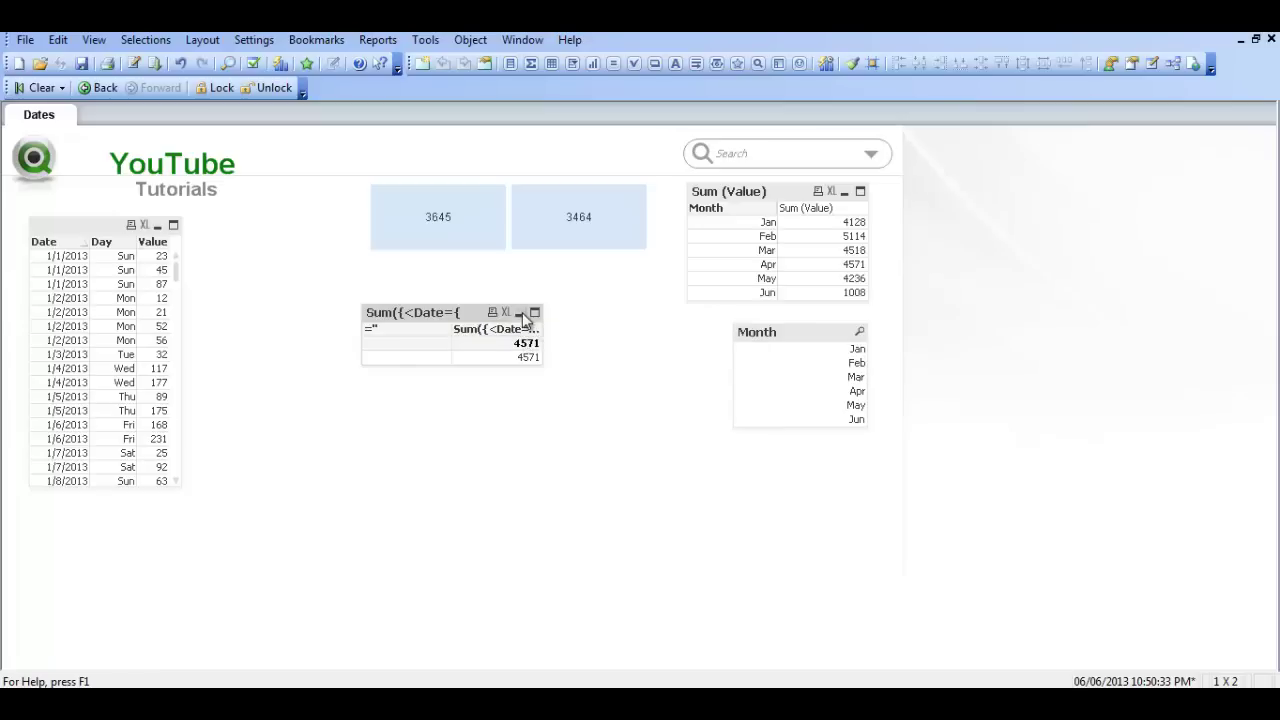
{"action": "right_click", "coordinate": [520, 343]}
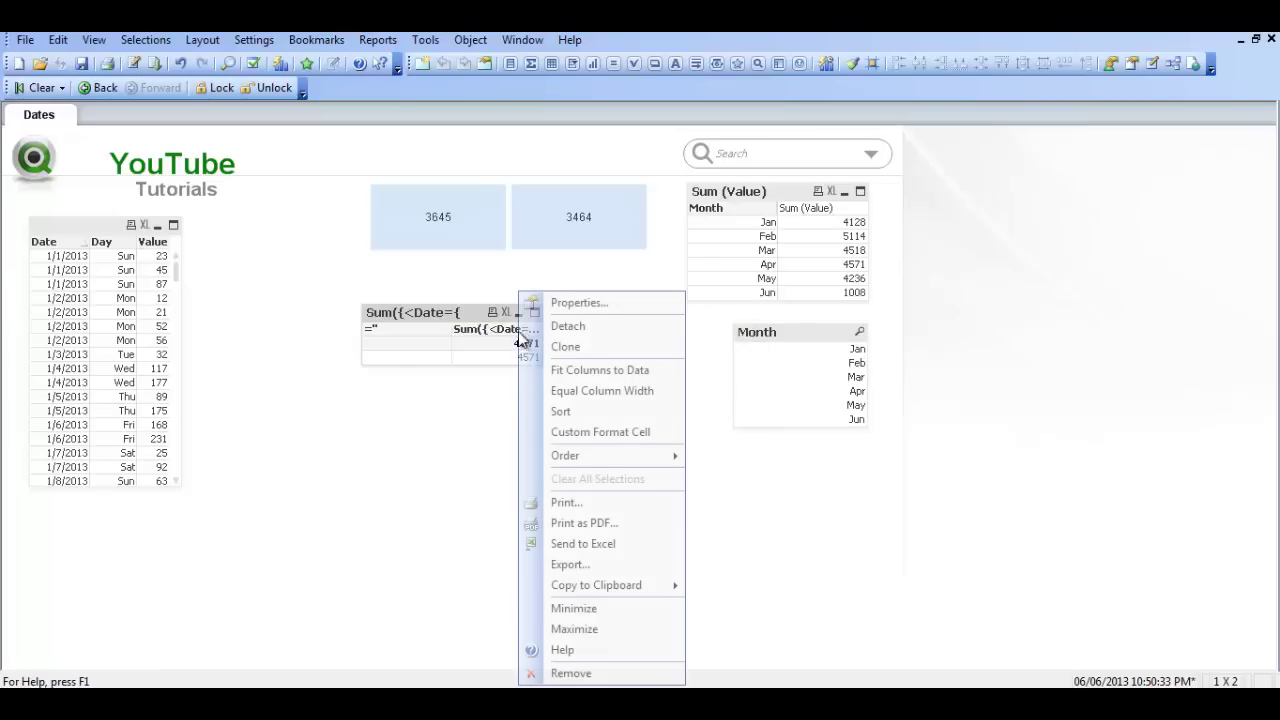
{"action": "left_click", "coordinate": [562, 302]}
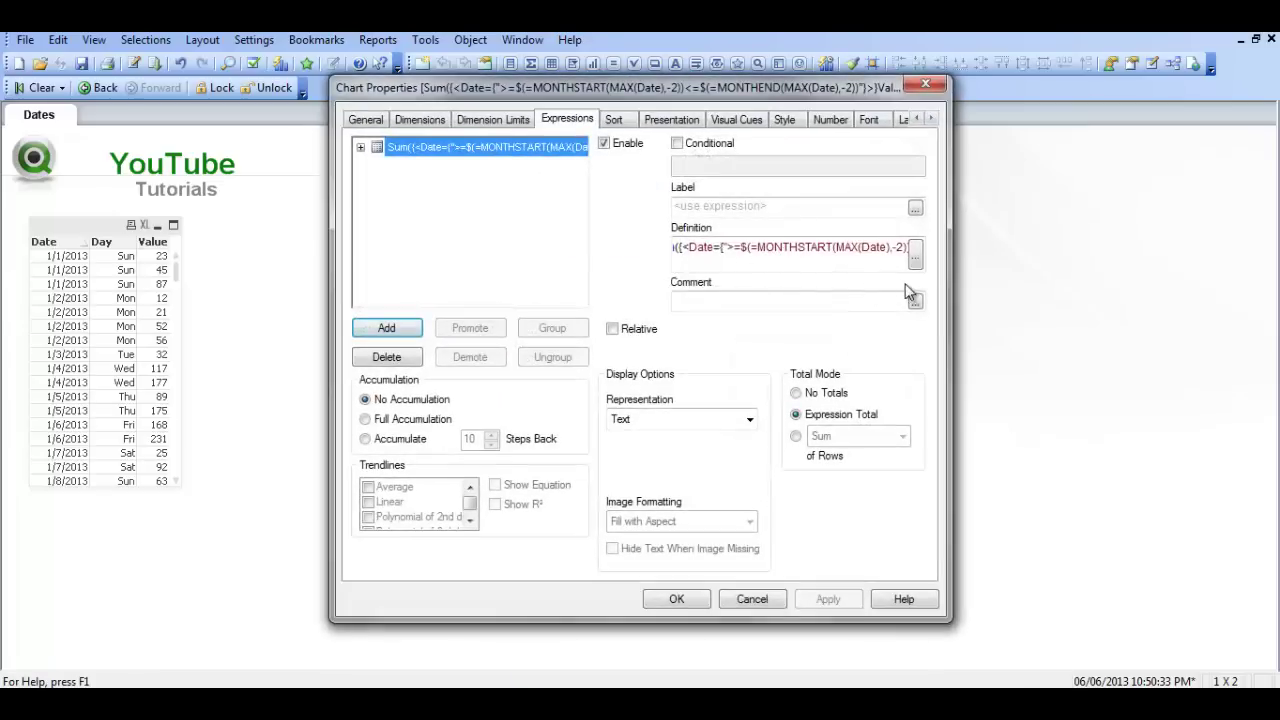
{"action": "left_click", "coordinate": [676, 599]}
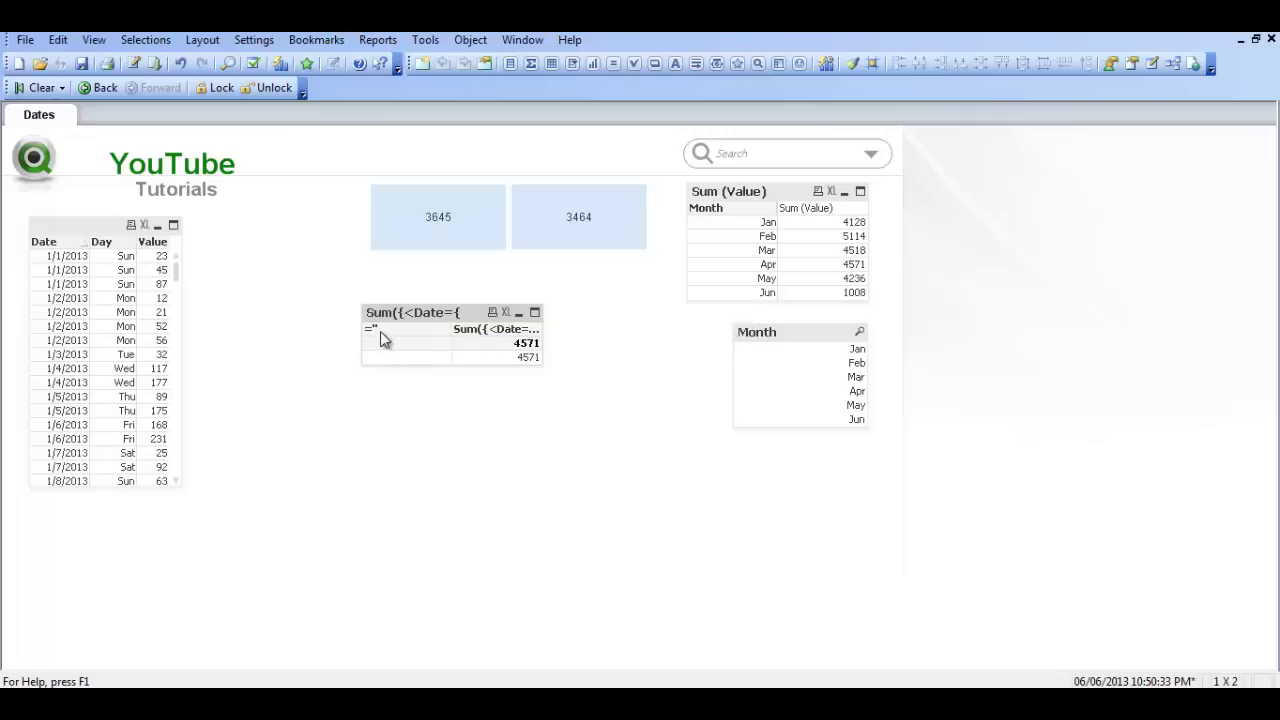
Label the table's expression 'fgdfgd' in its properties.
{"action": "right_click", "coordinate": [497, 338]}
{"action": "left_click", "coordinate": [530, 299]}
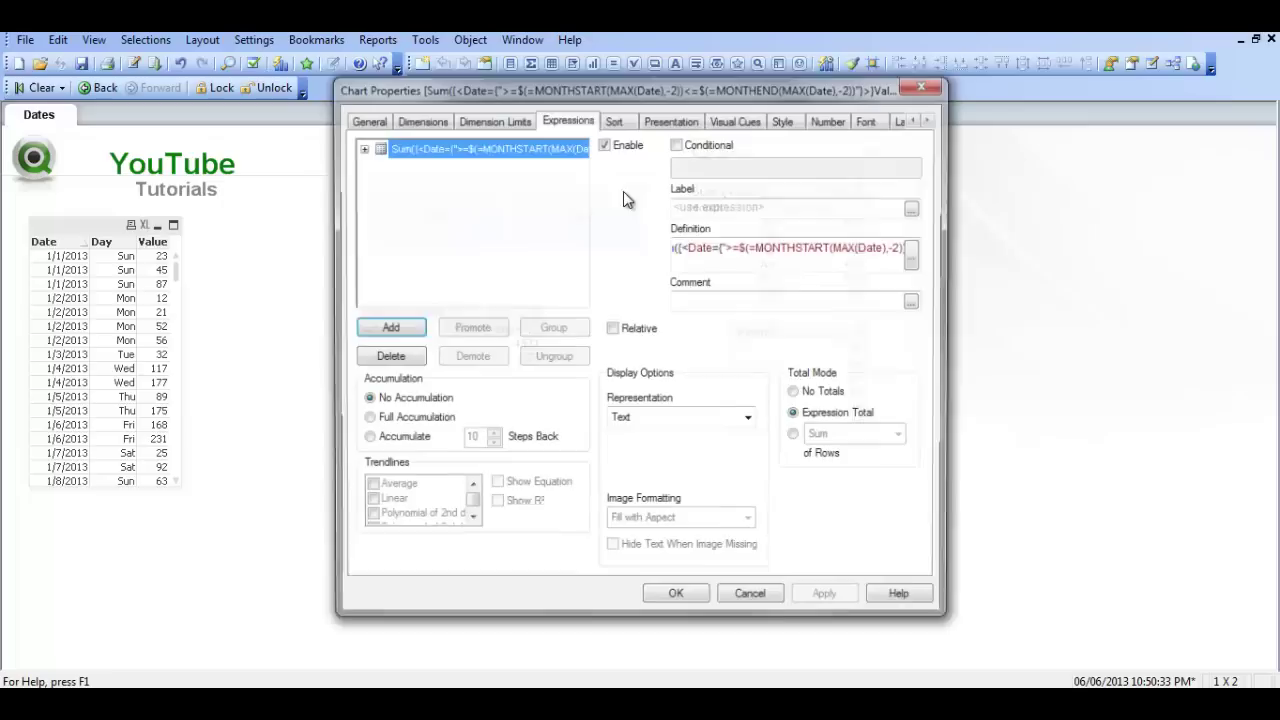
{"action": "left_click", "coordinate": [715, 208]}
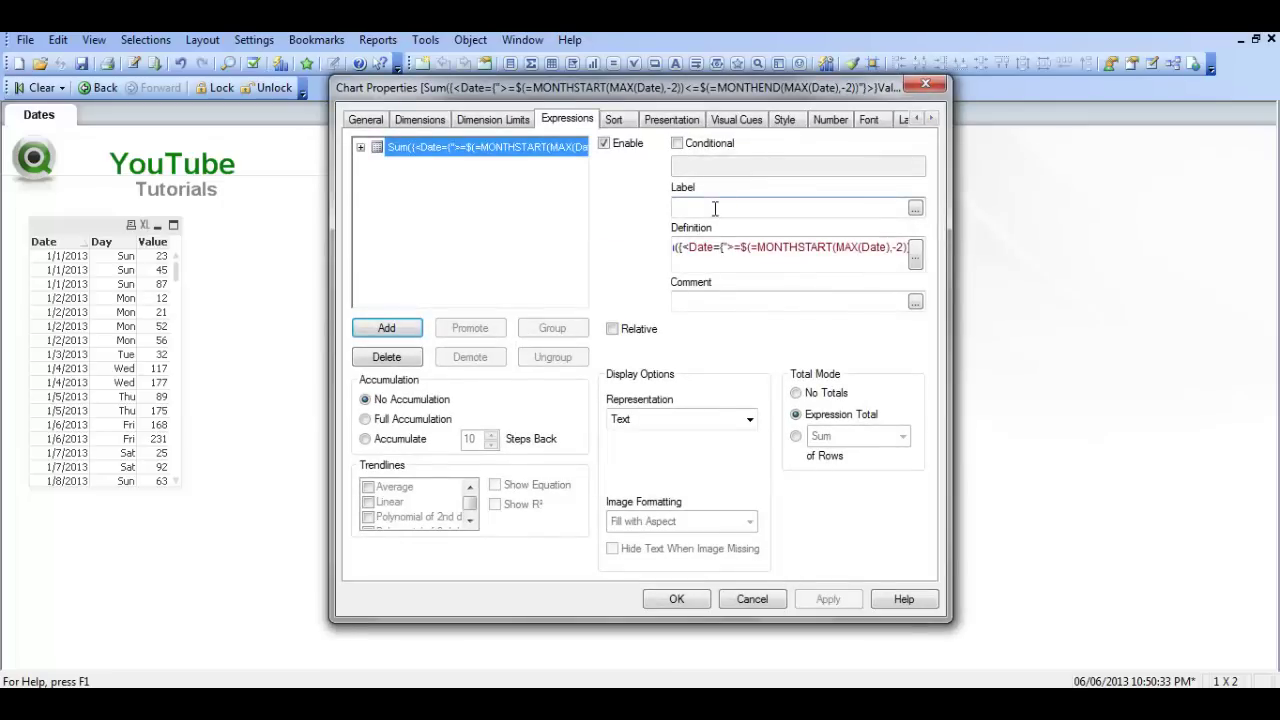
{"action": "type", "text": "fgdfgd"}
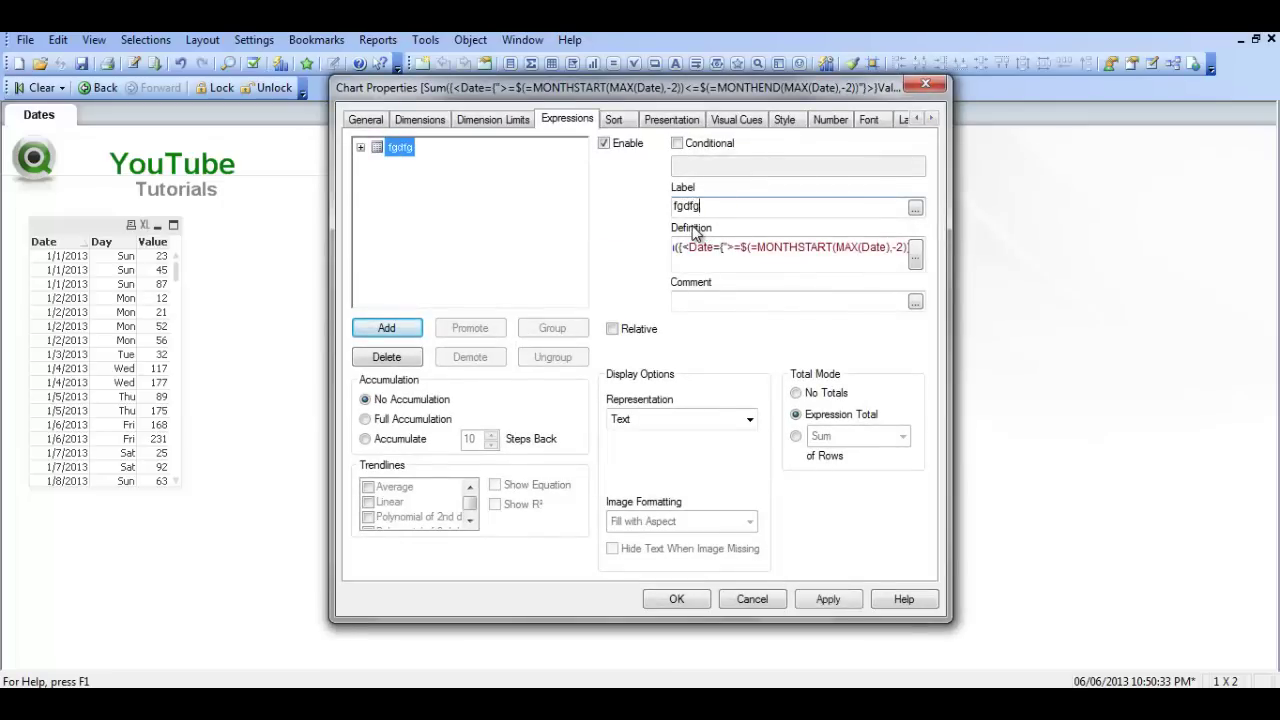
{"action": "left_click", "coordinate": [676, 599]}
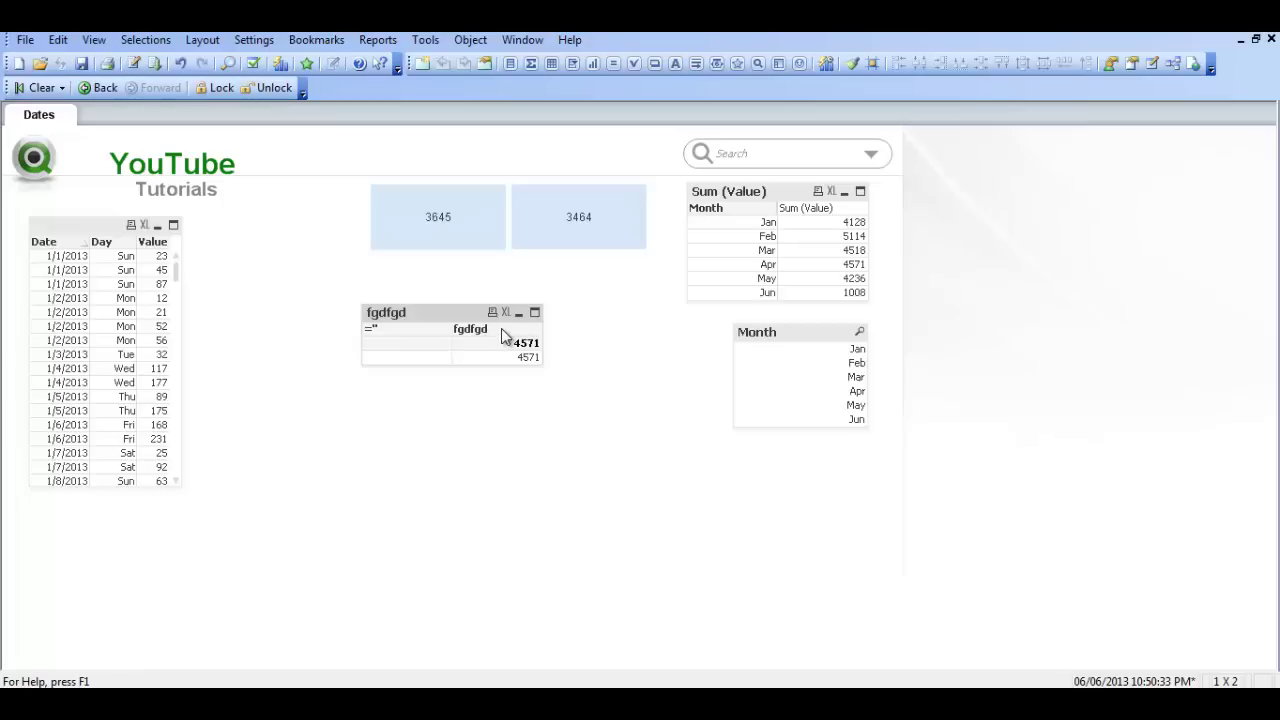
Clear the 'fgdfgd' label from the expression so it reverts to the expression text.
{"action": "right_click", "coordinate": [470, 316]}
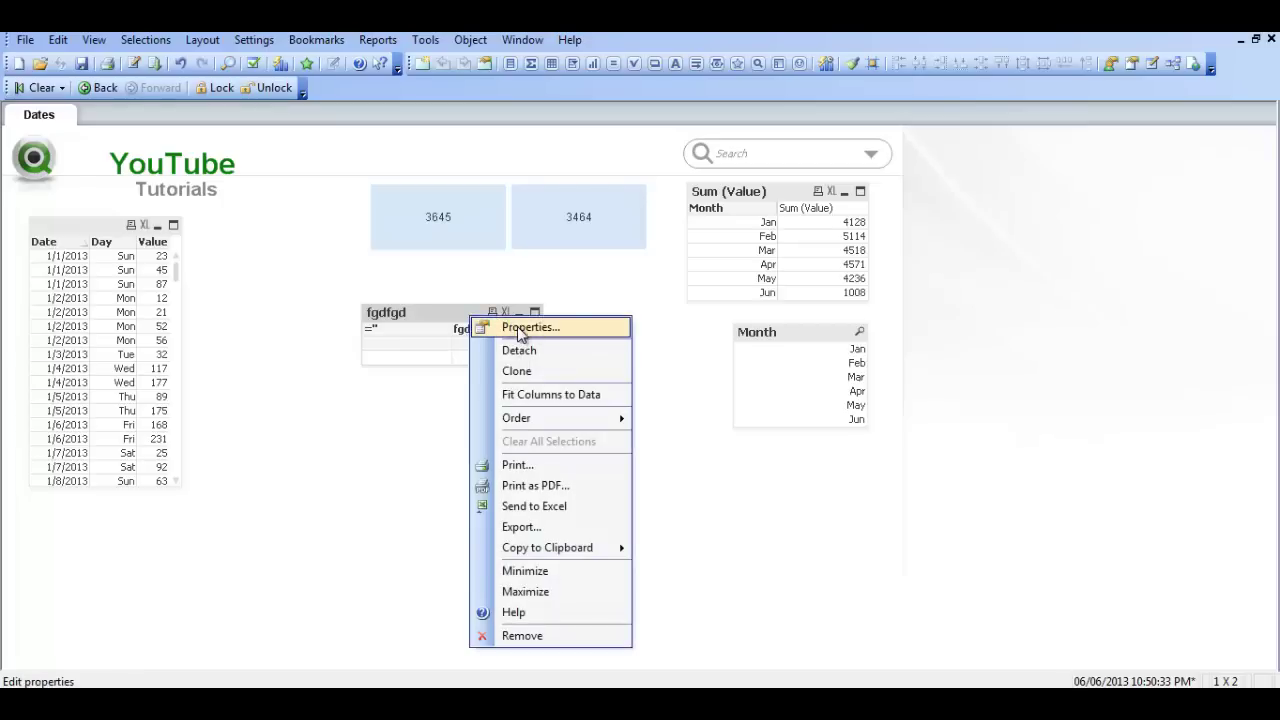
{"action": "left_click", "coordinate": [517, 326]}
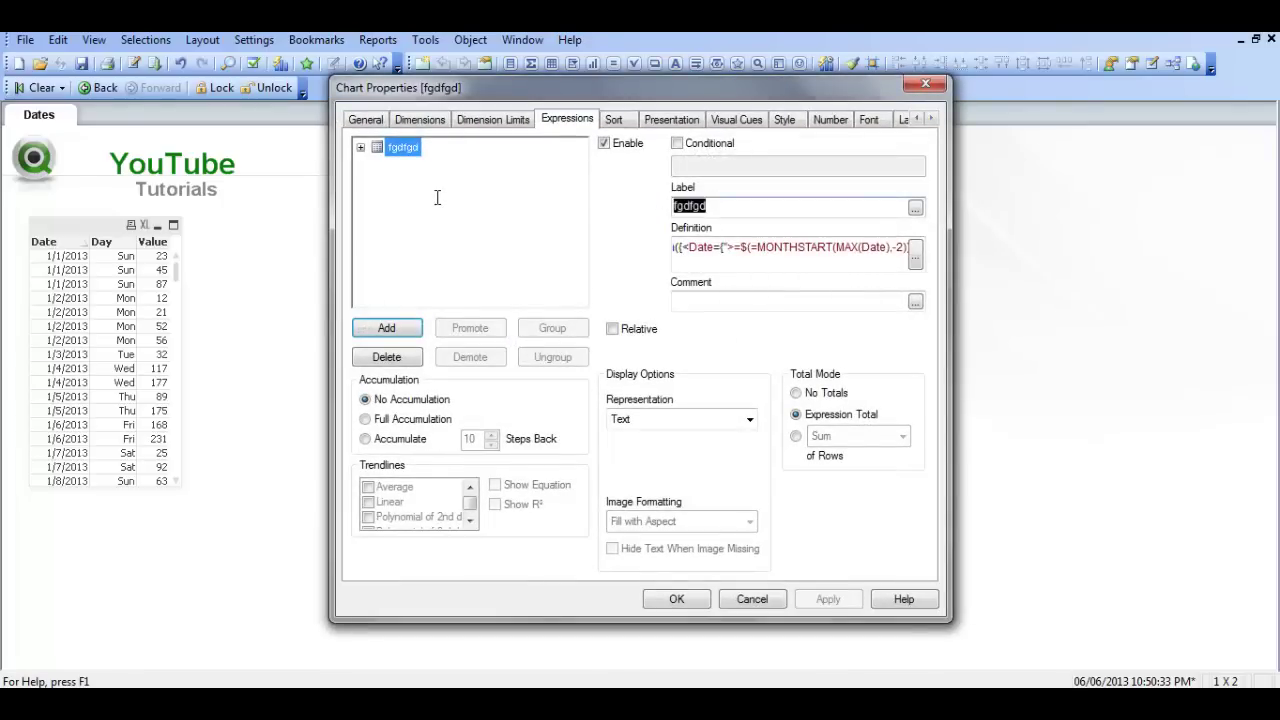
{"action": "key", "text": "Delete"}
{"action": "left_click", "coordinate": [676, 599]}
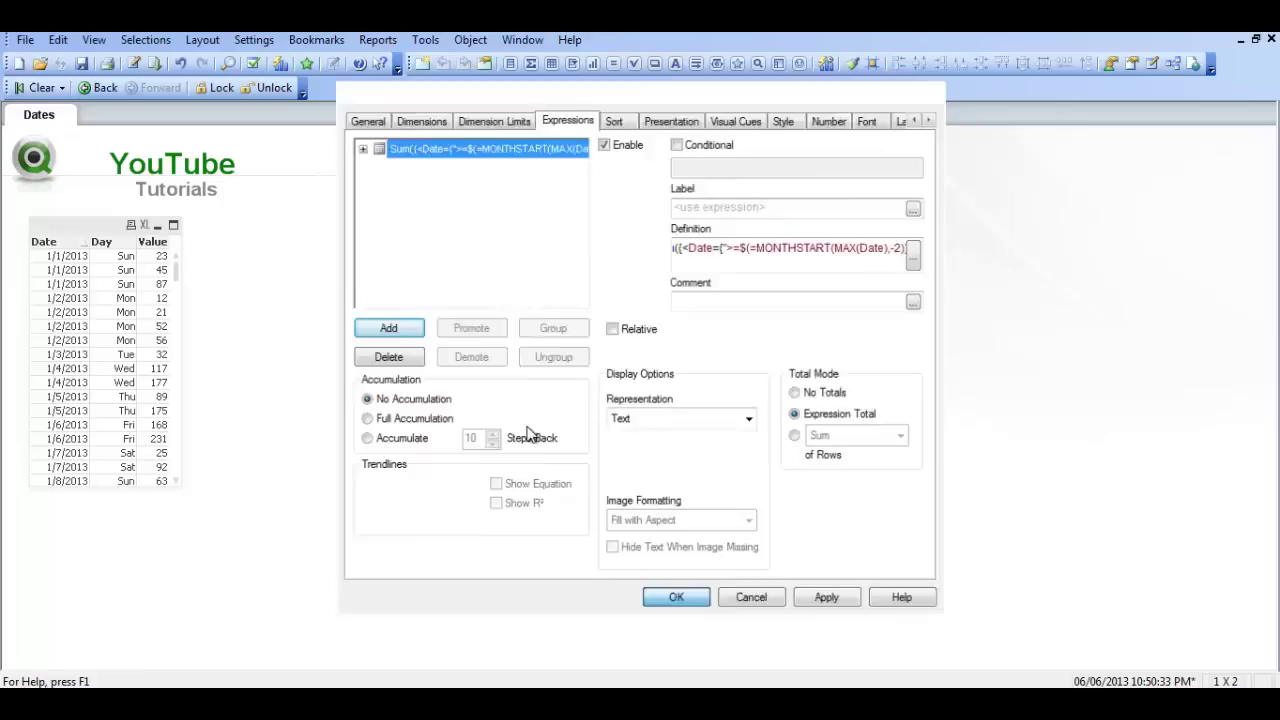